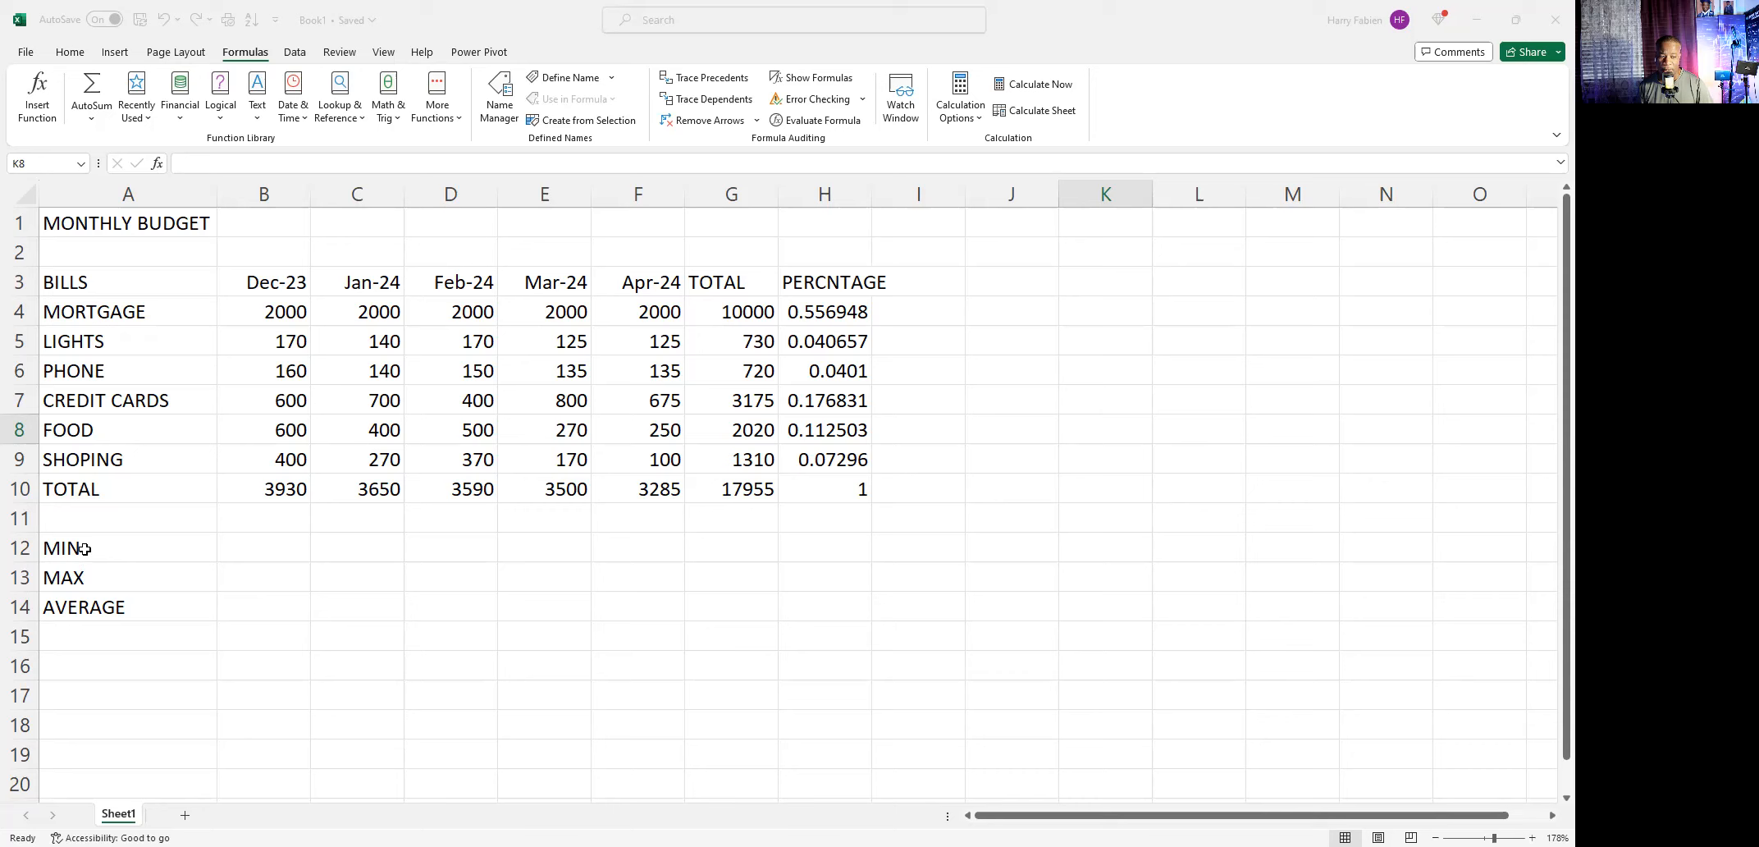
{"action": "left_click", "coordinate": [88, 580]}
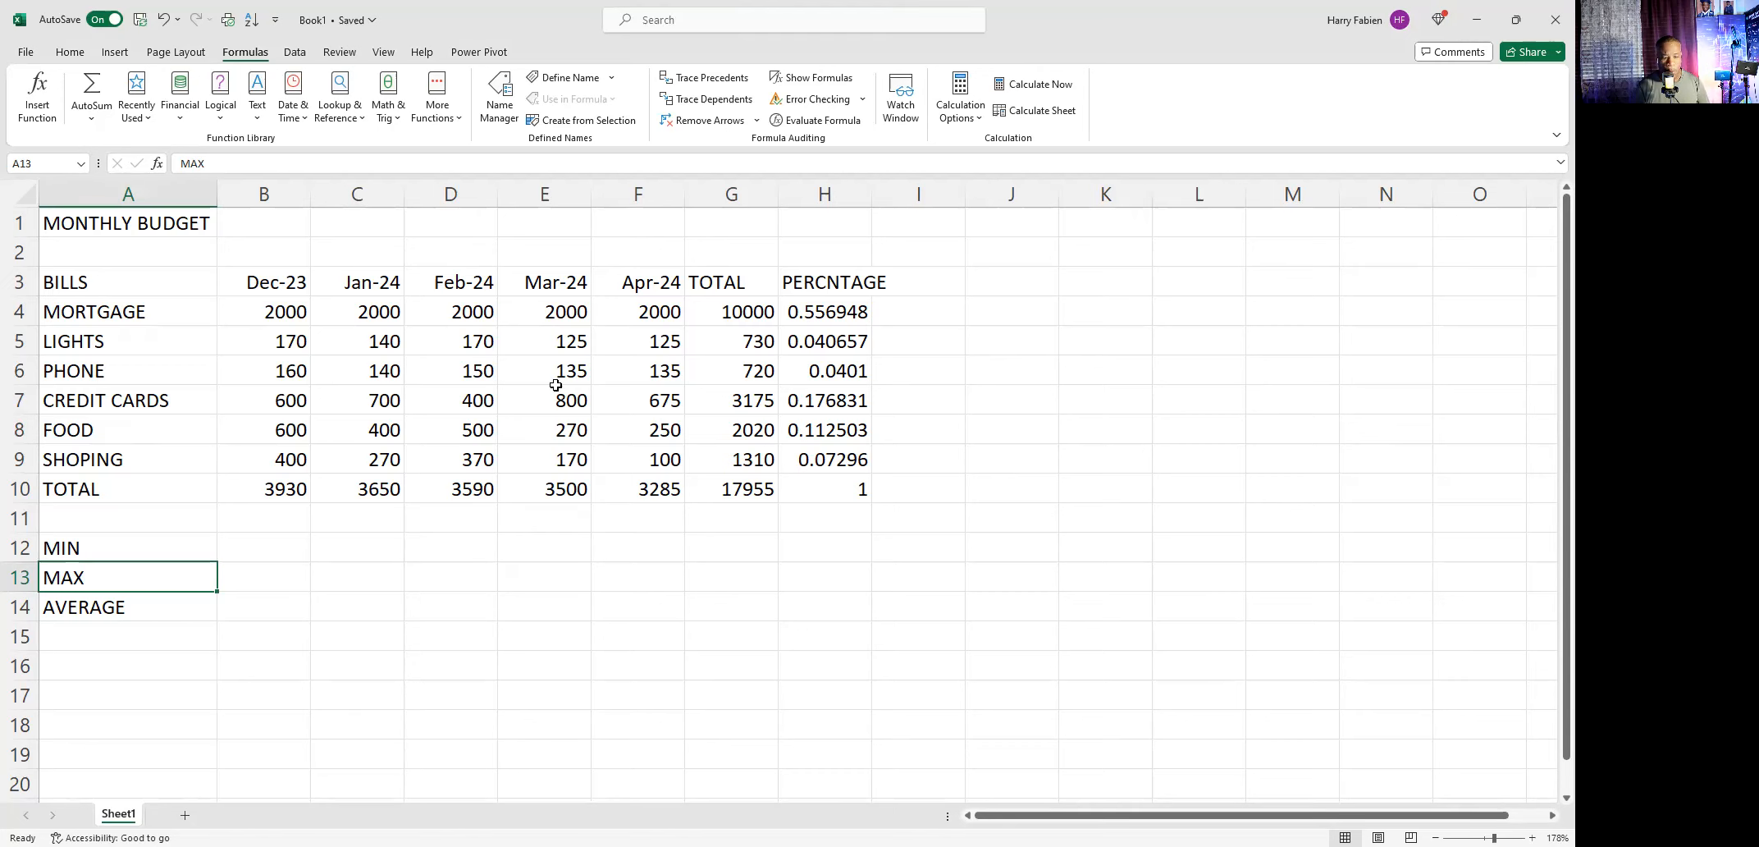
{"action": "left_click", "coordinate": [104, 546]}
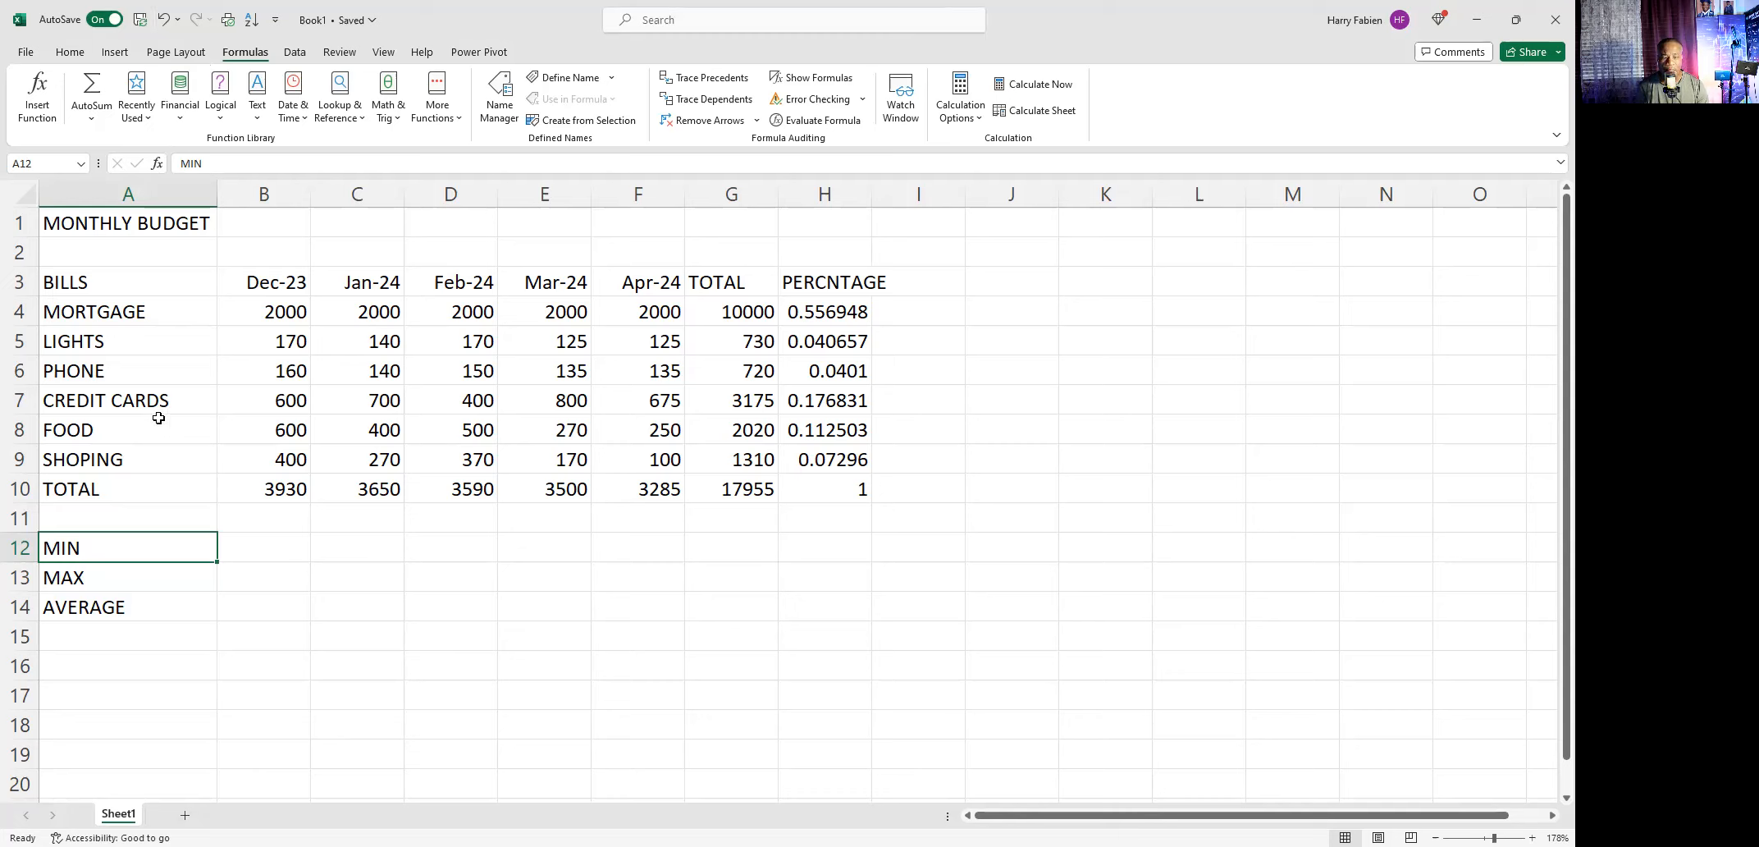
{"action": "left_click", "coordinate": [284, 542]}
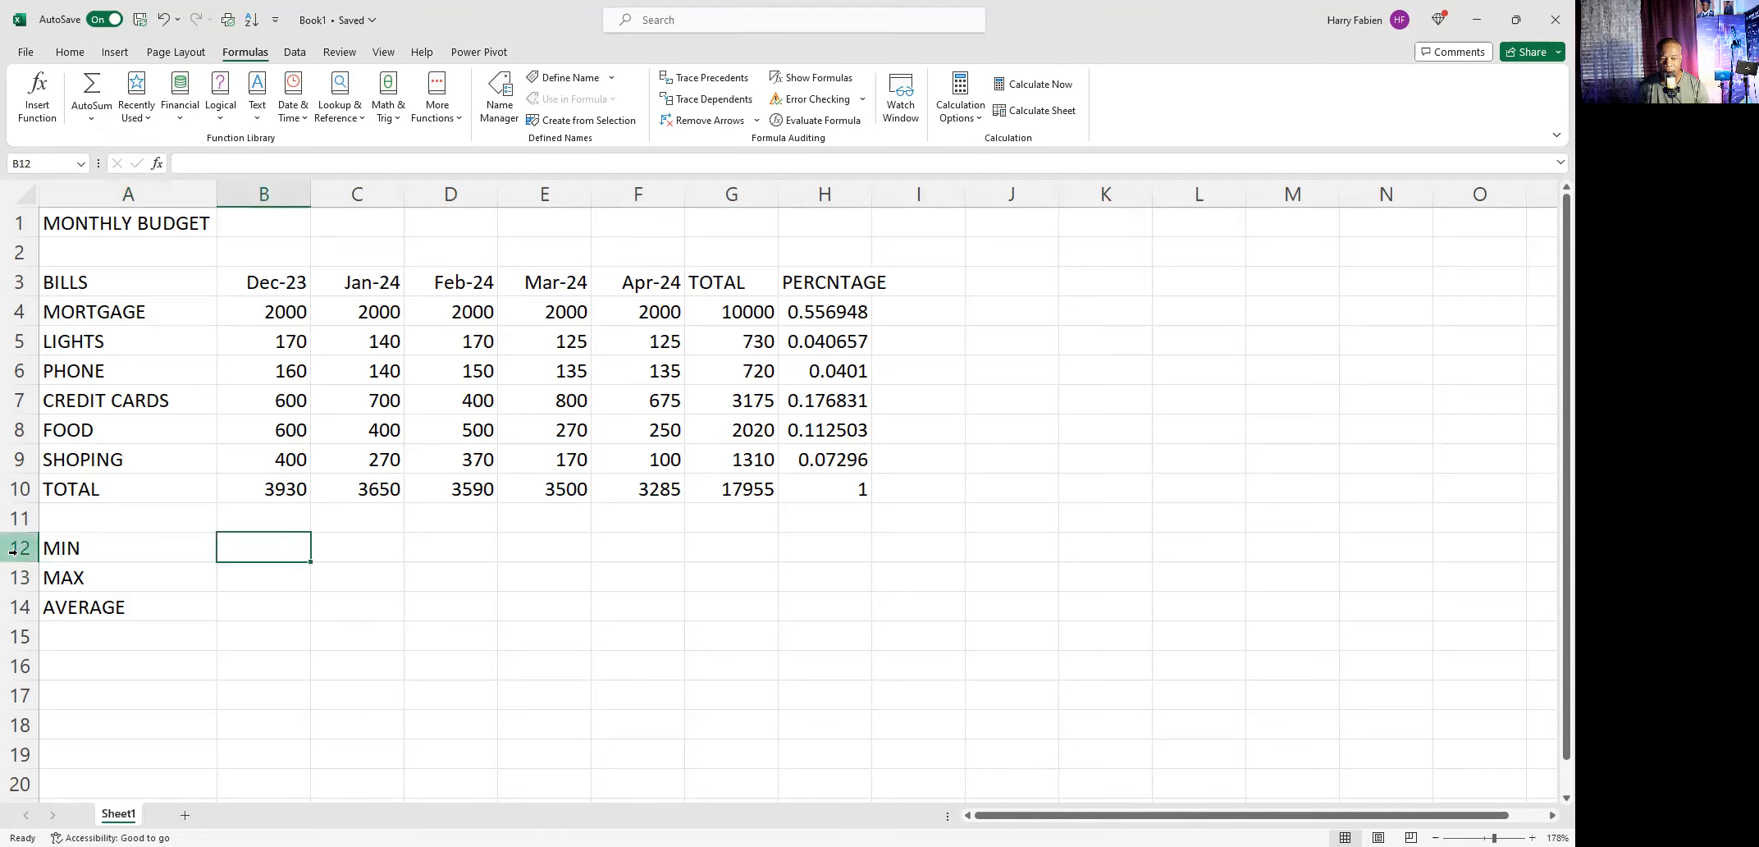
Step: Clear the MIN, MAX and AVERAGE labels from cells A12 to A14
{"action": "left_click", "coordinate": [61, 545]}
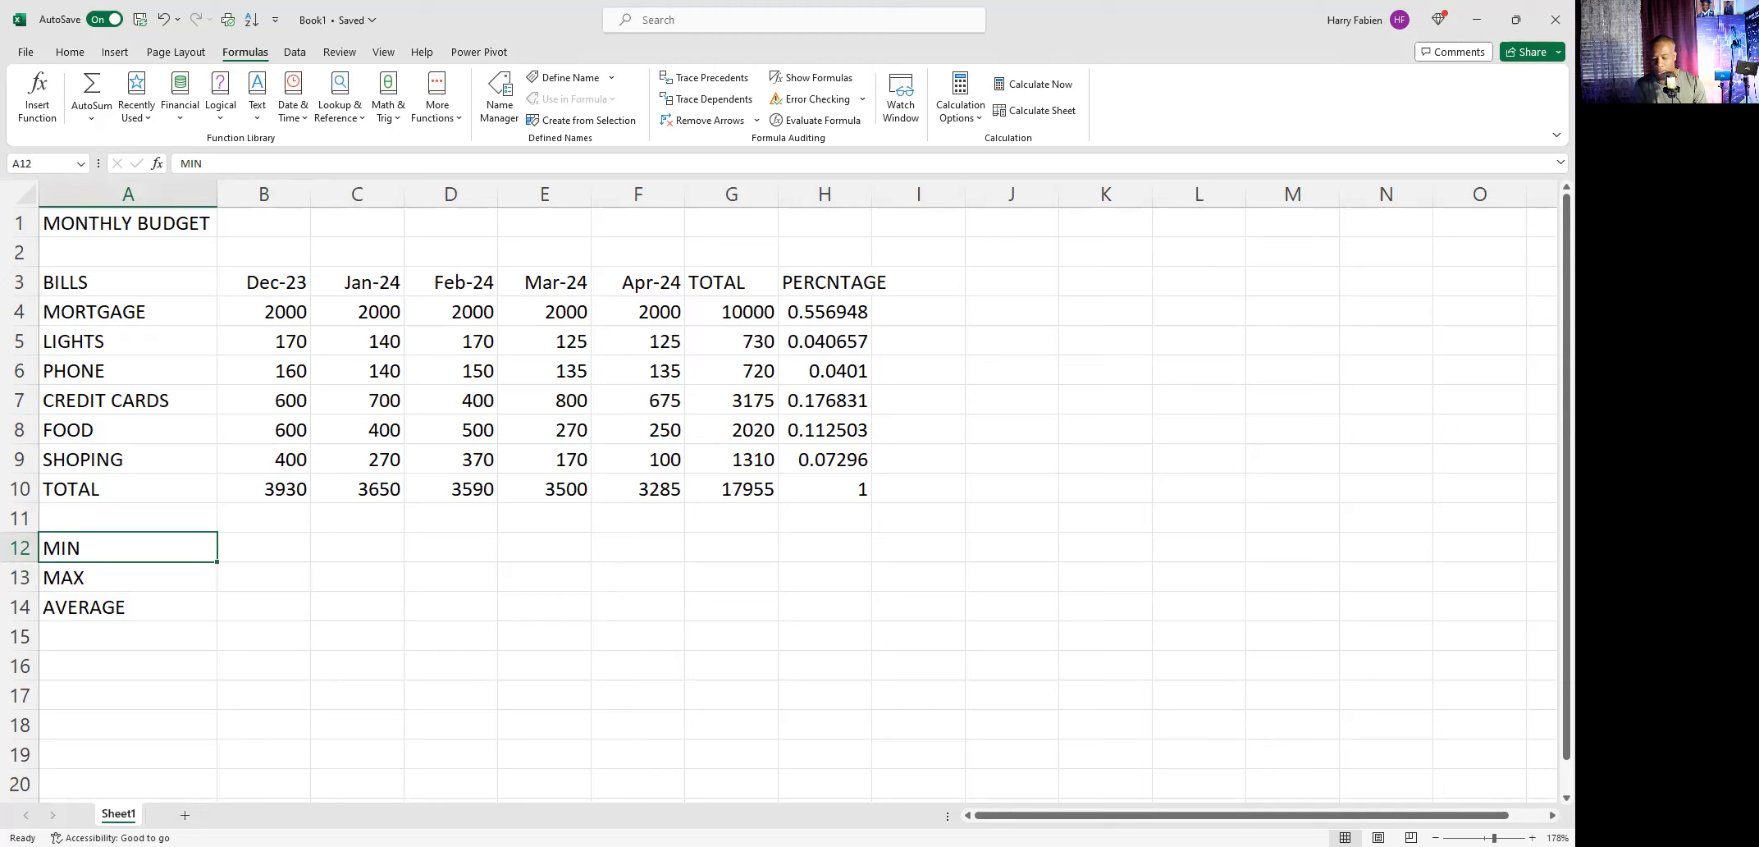
{"action": "key", "text": "BackSpace"}
{"action": "left_click", "coordinate": [131, 584]}
{"action": "key", "text": "BackSpace"}
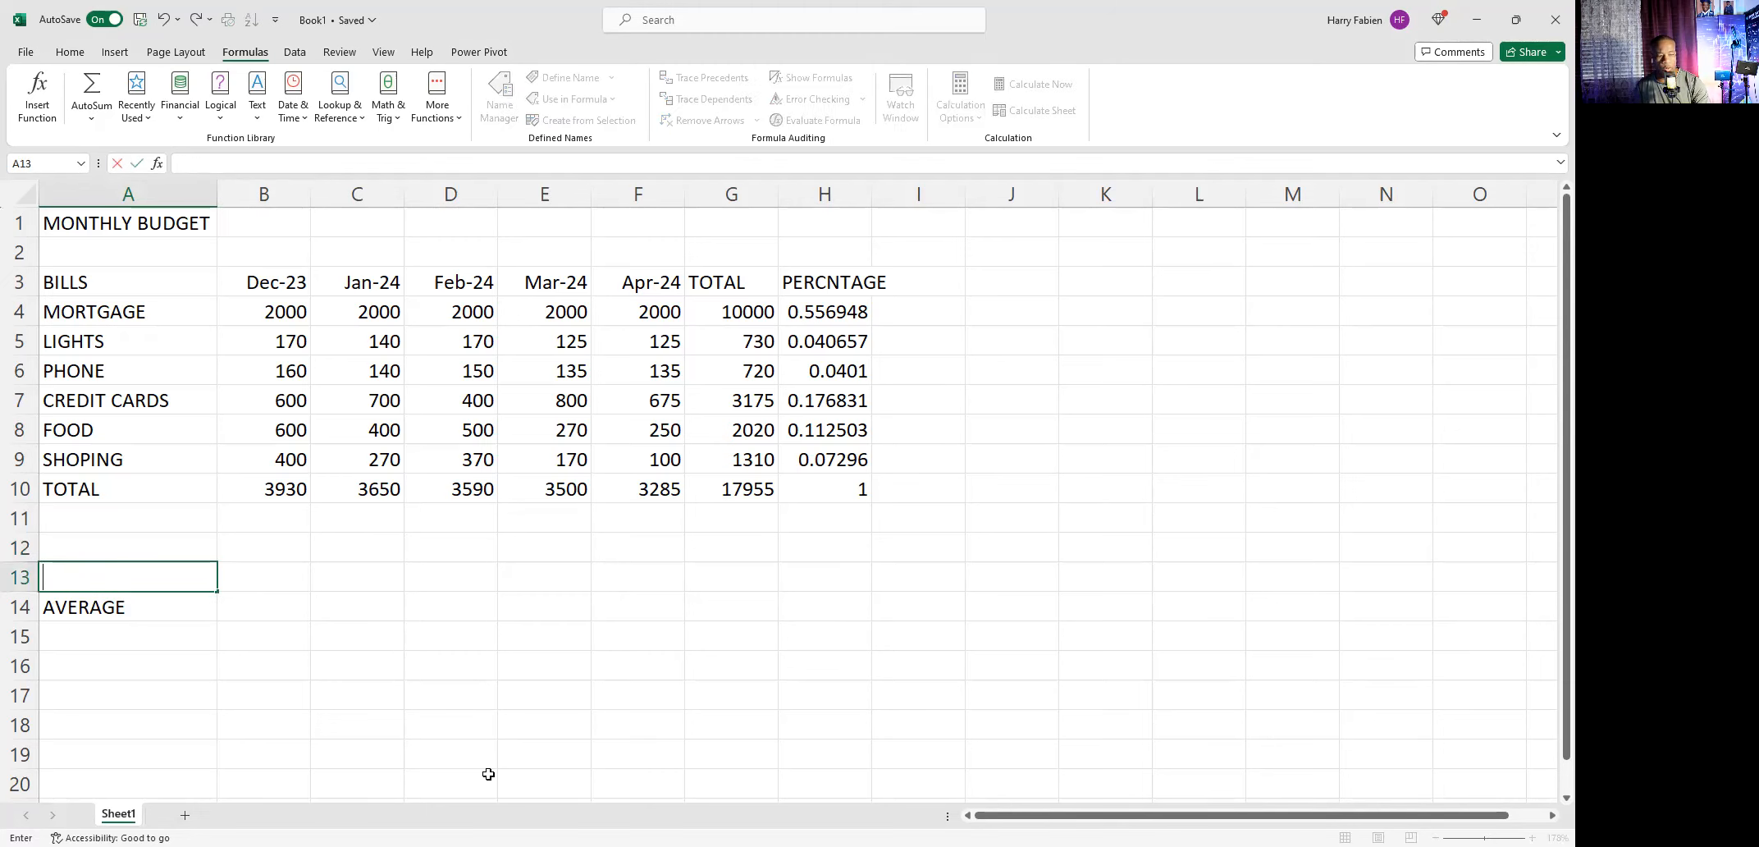
{"action": "left_click", "coordinate": [120, 606]}
{"action": "key", "text": "BackSpace"}
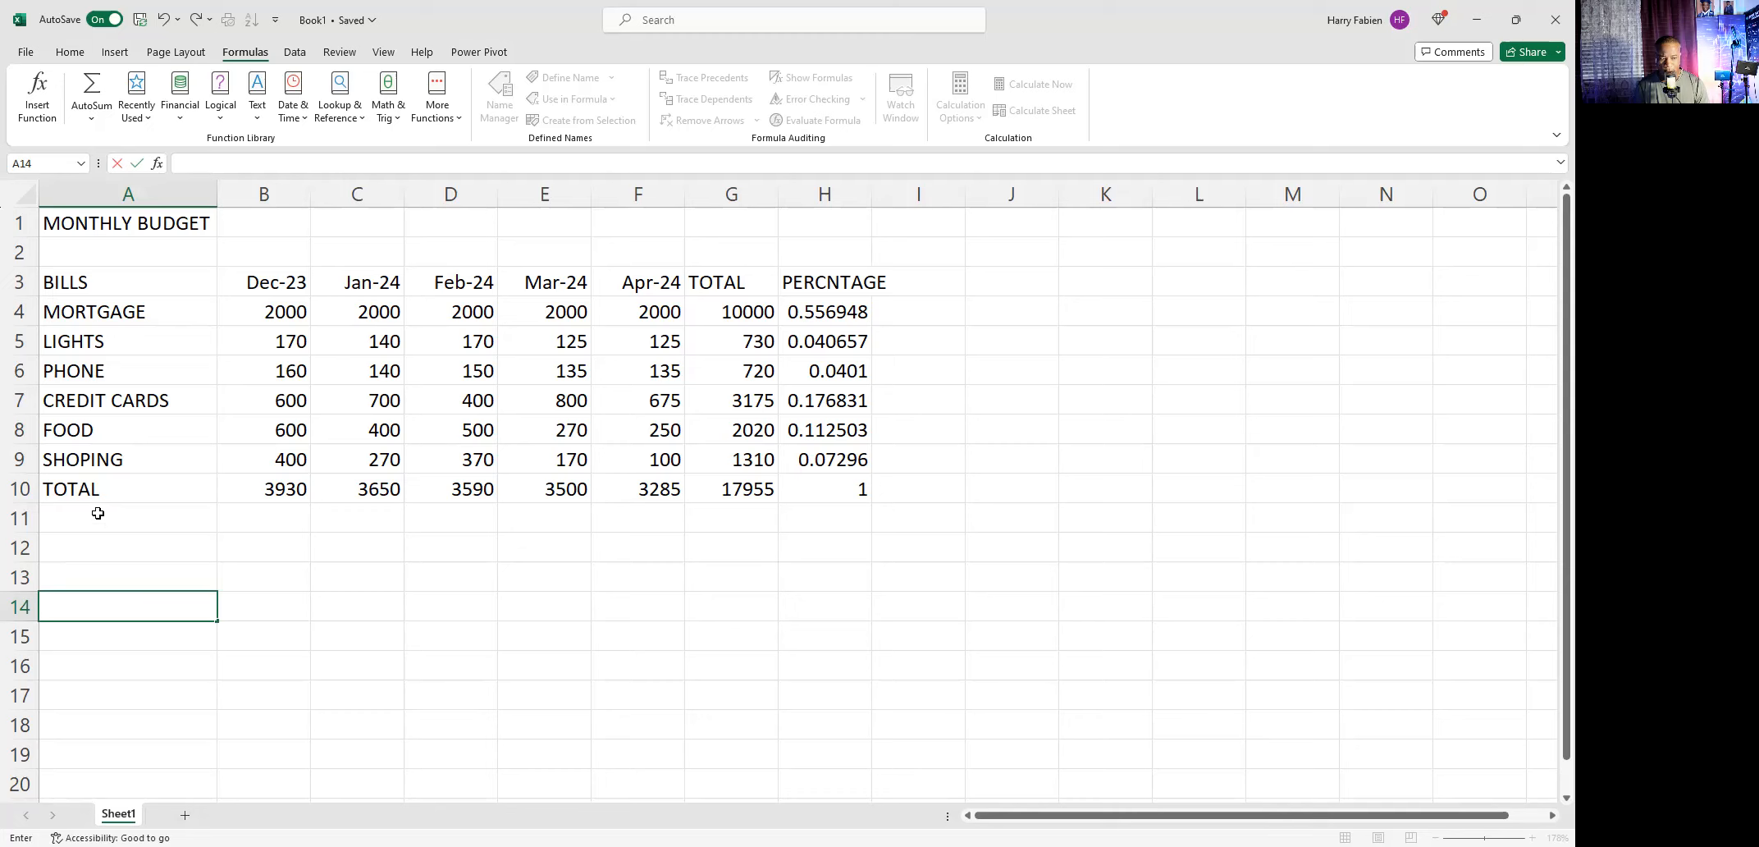
Step: Enter the labels MIN, MAX and AVERAGES in cells A12, A13 and A14
{"action": "left_click", "coordinate": [80, 548]}
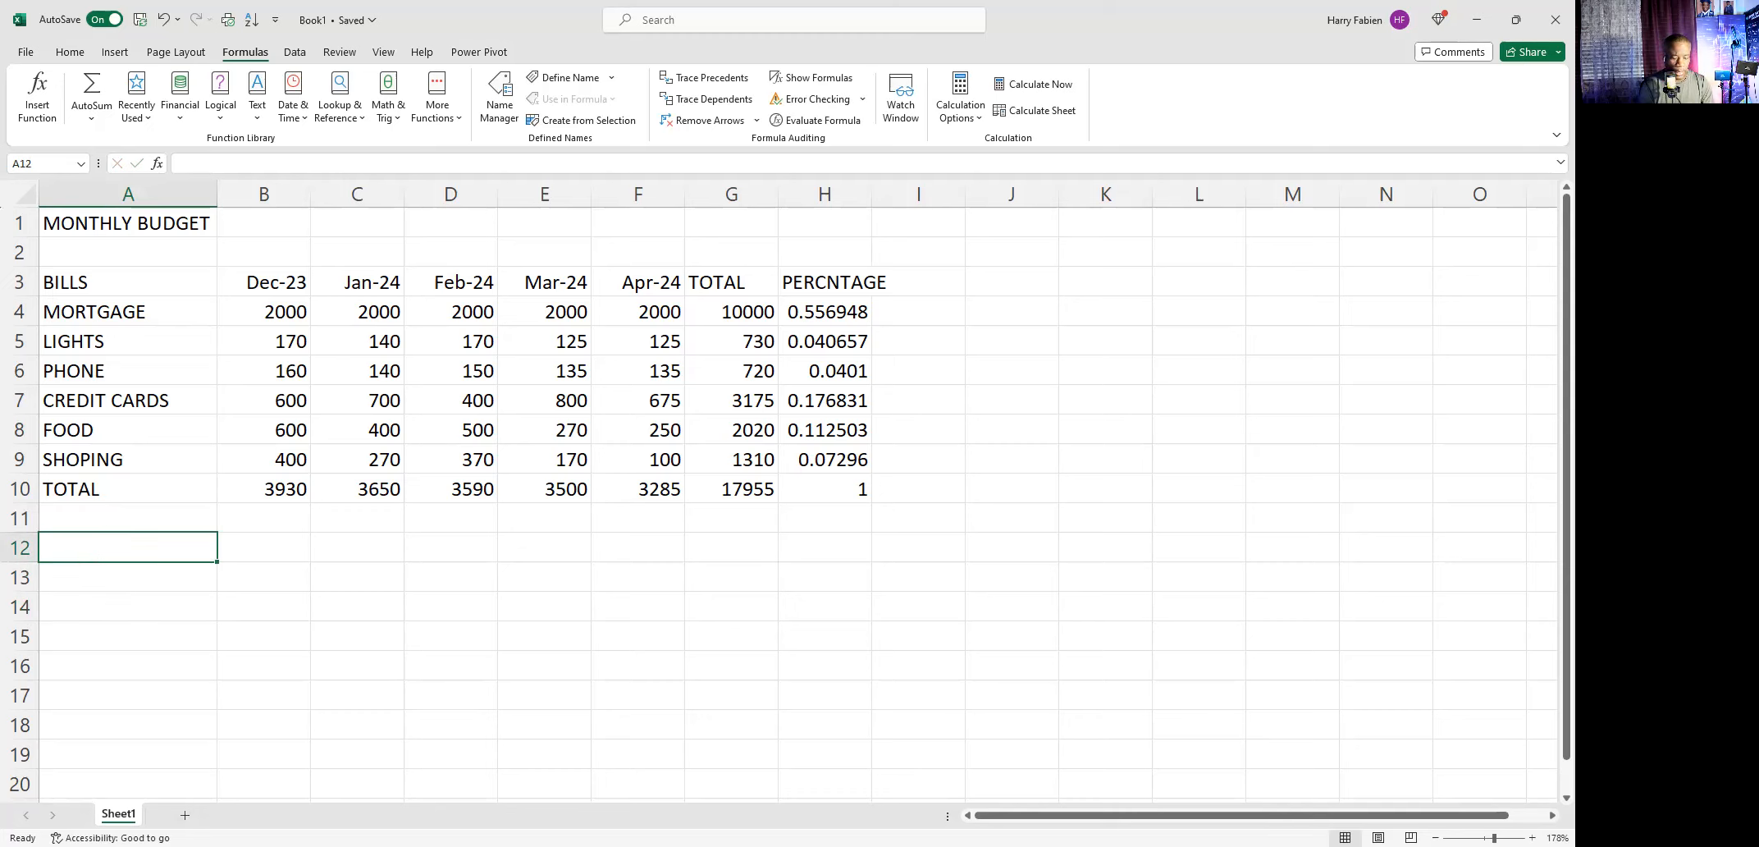
{"action": "type", "text": "MIN"}
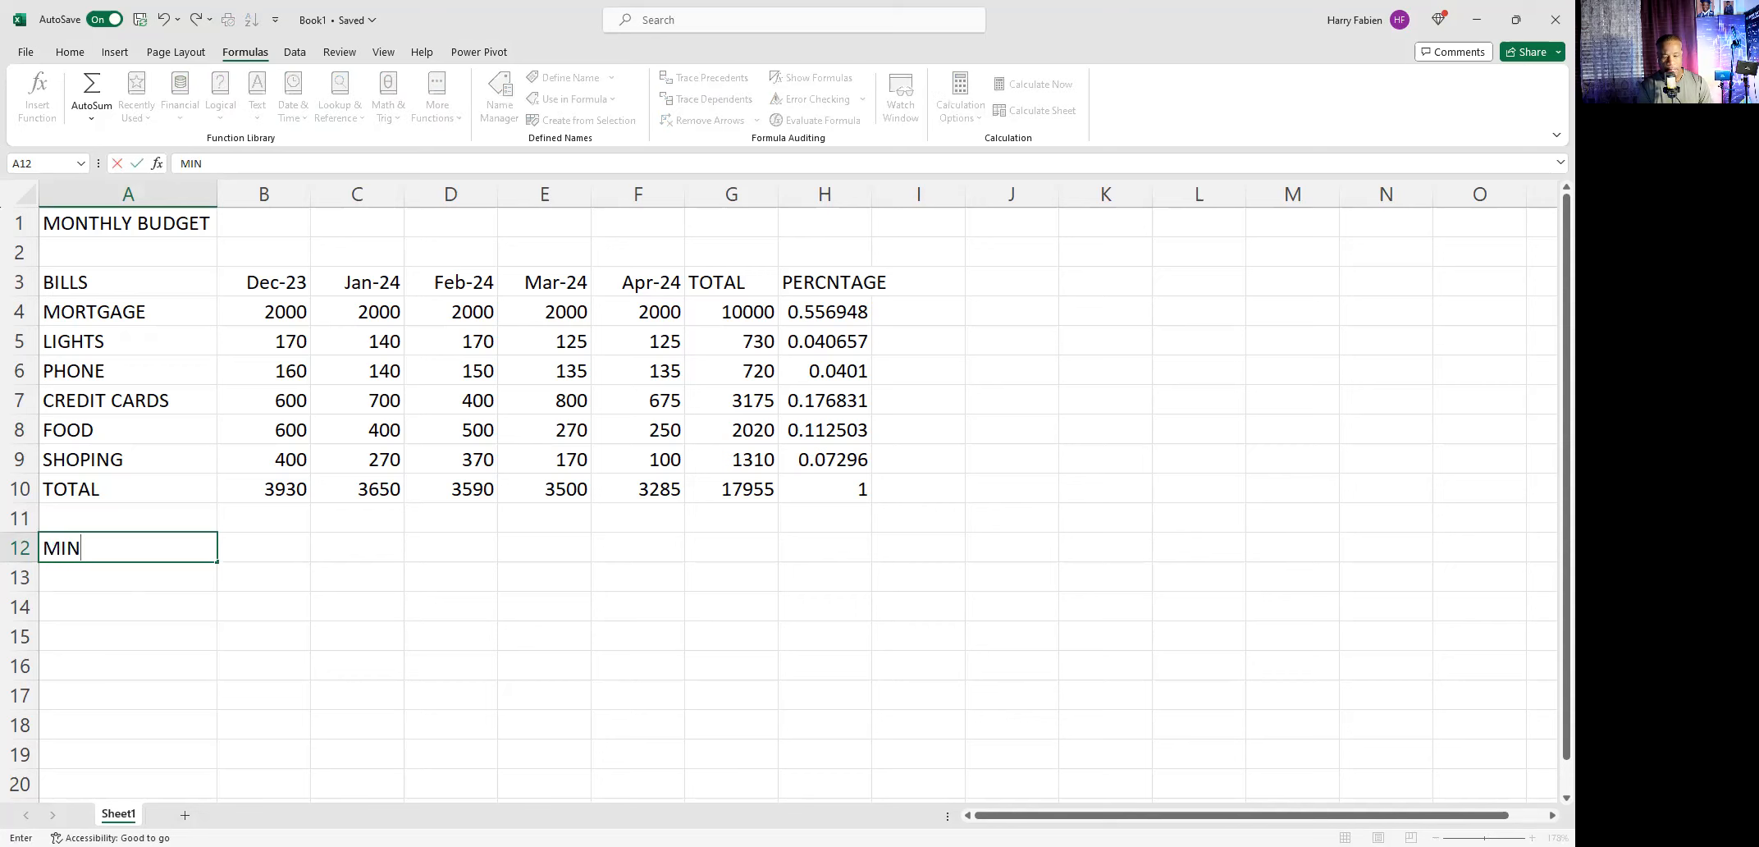
{"action": "key", "text": "Return"}
{"action": "type", "text": "MAX"}
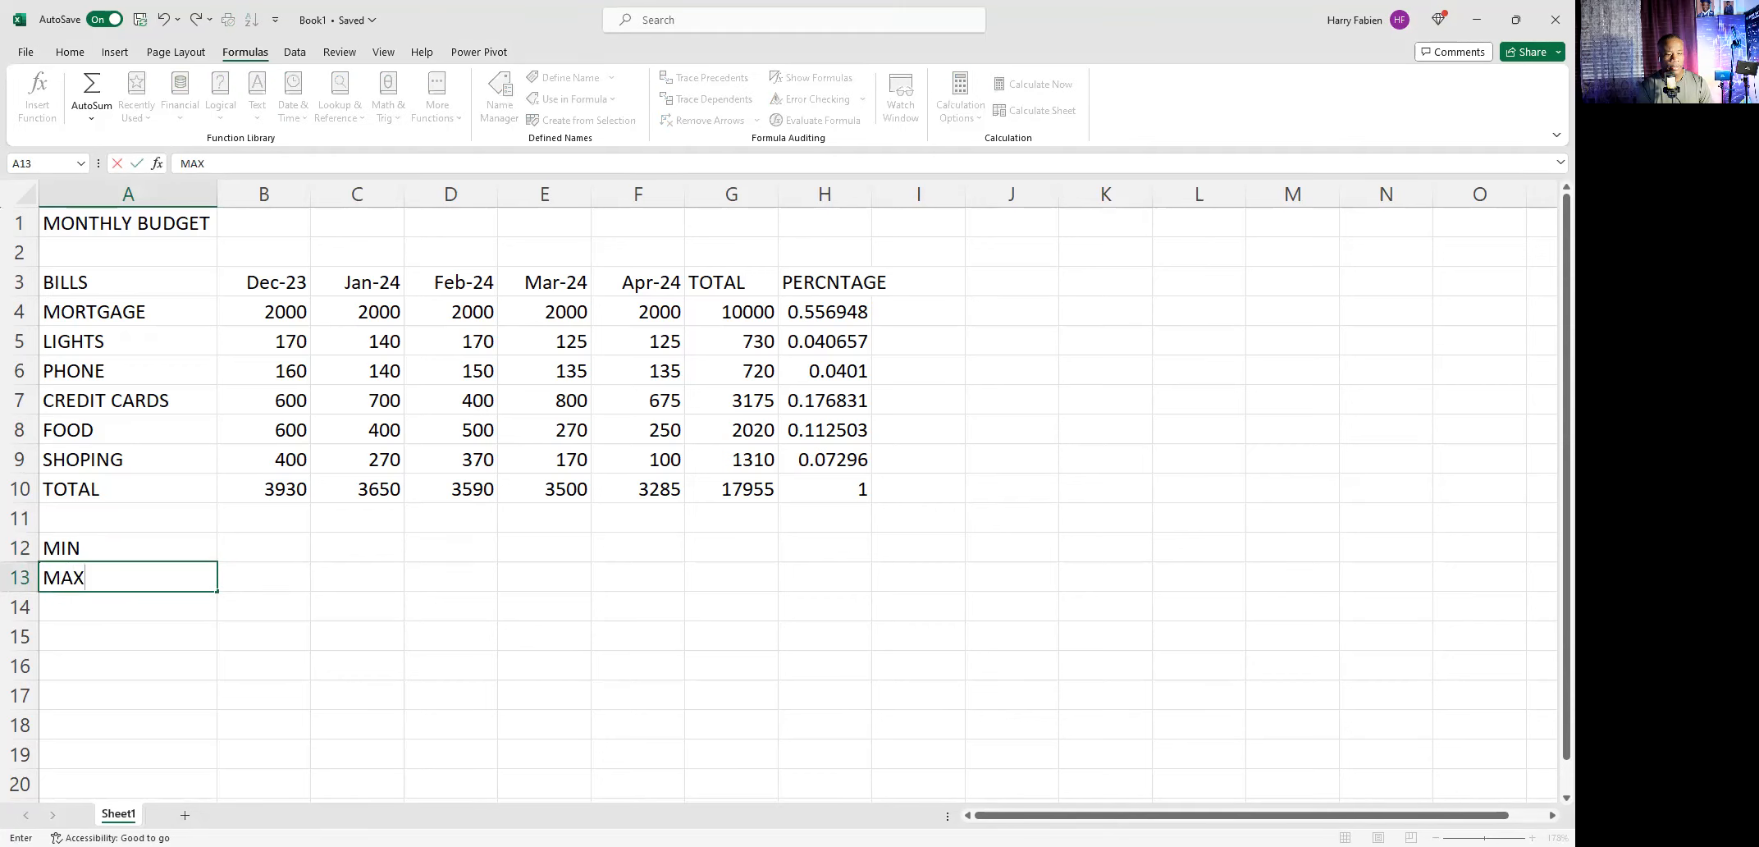
{"action": "key", "text": "Return"}
{"action": "type", "text": "AVERA"}
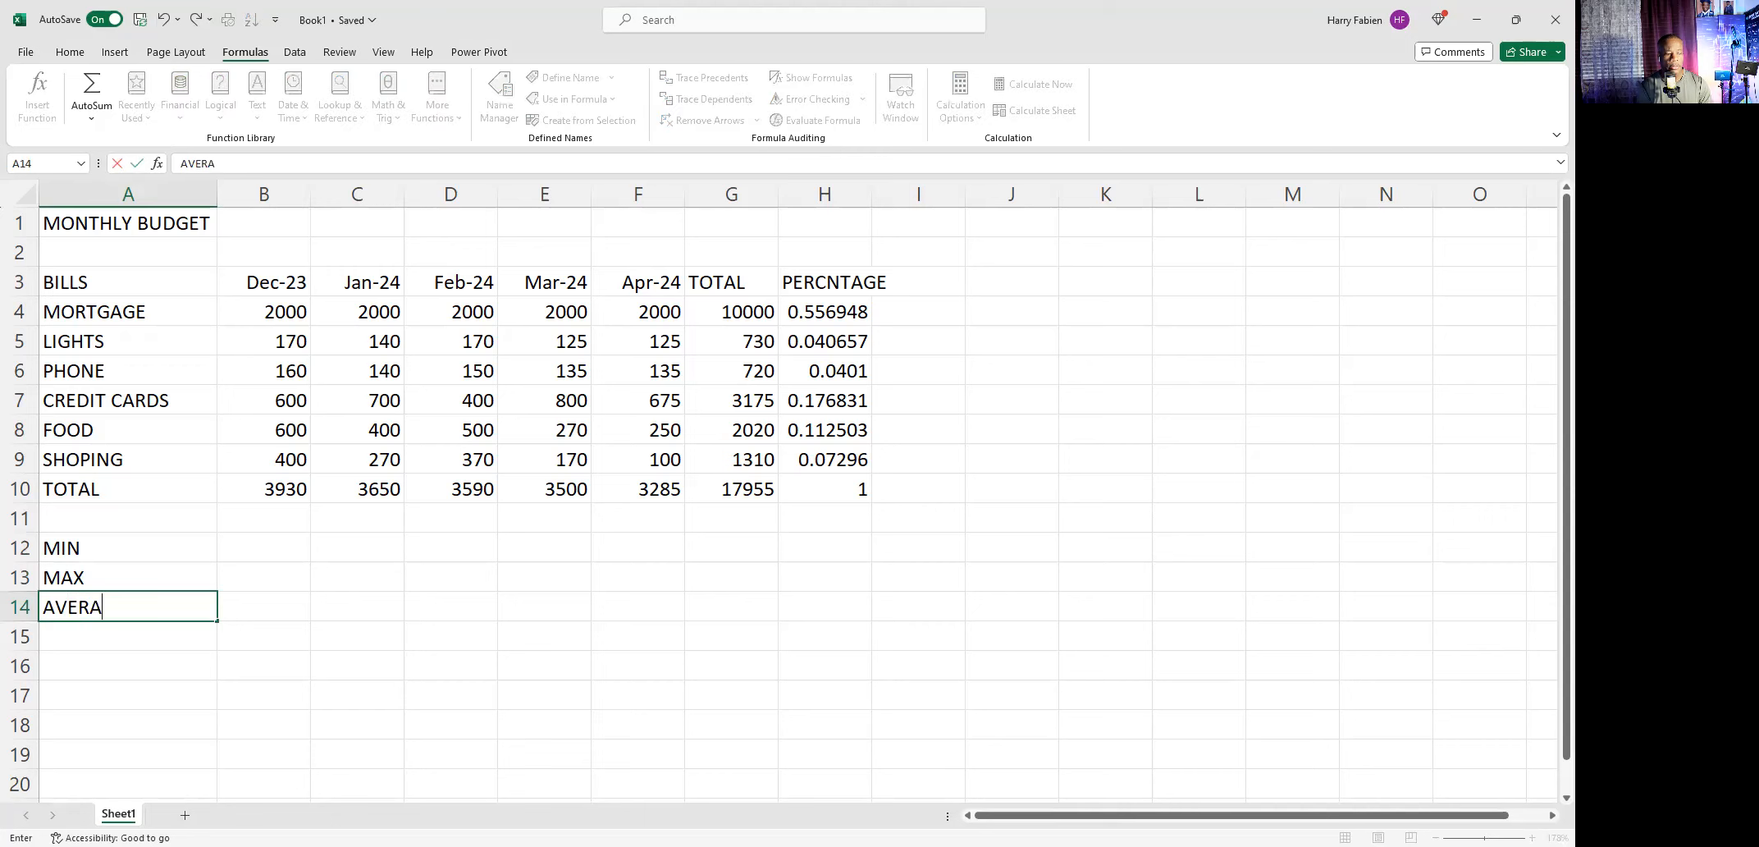
{"action": "type", "text": "GES"}
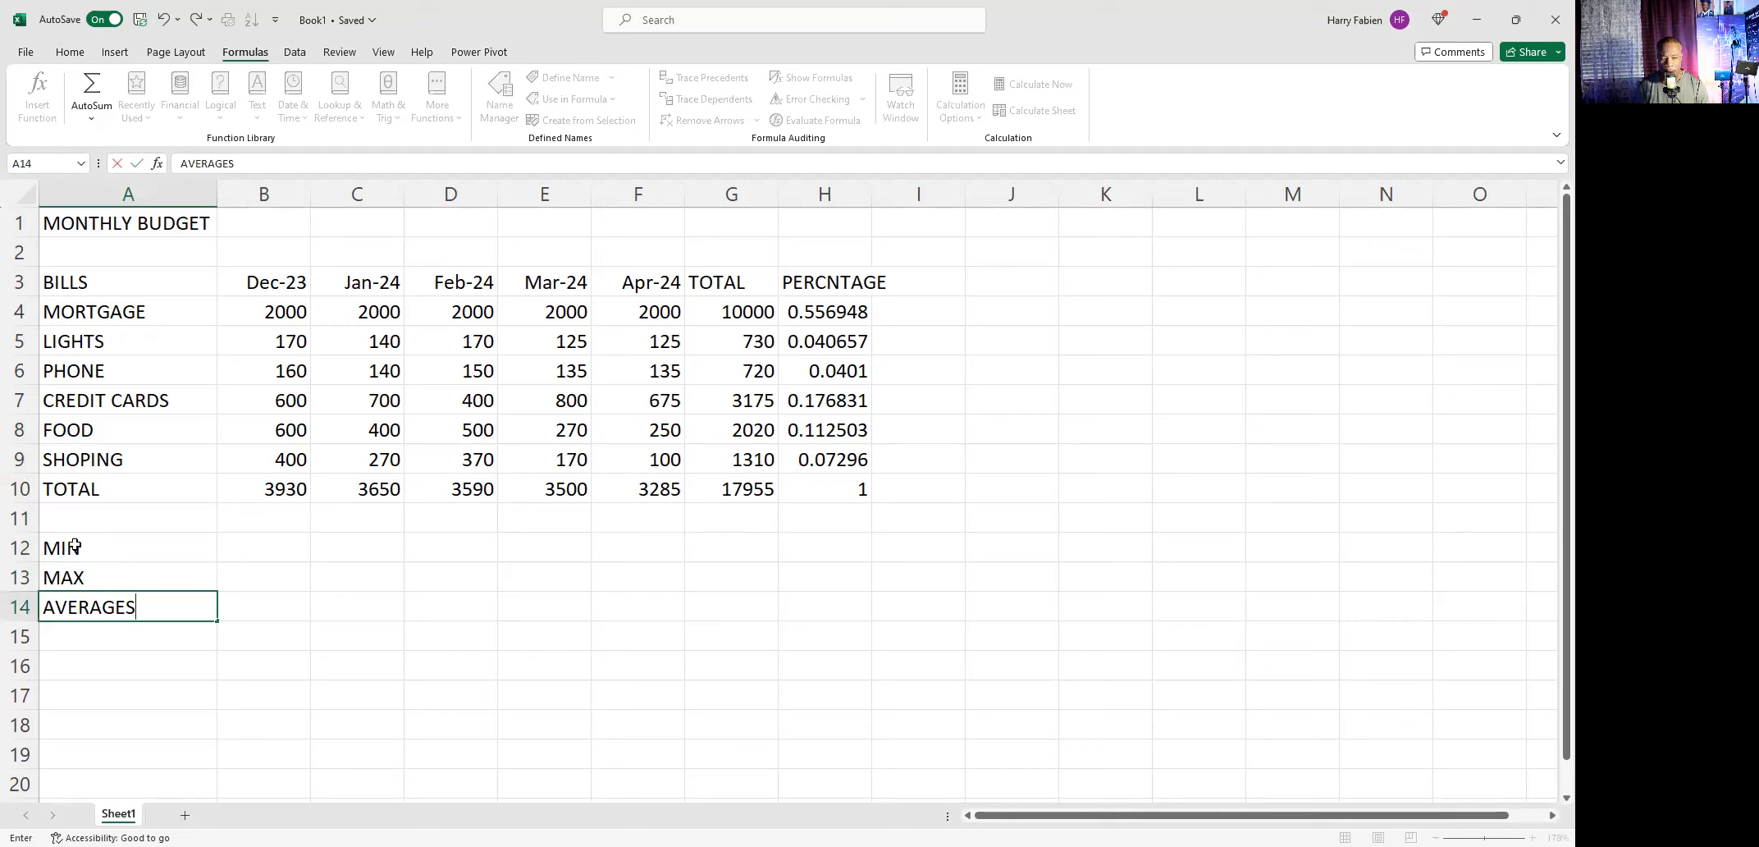
{"action": "left_click", "coordinate": [73, 574]}
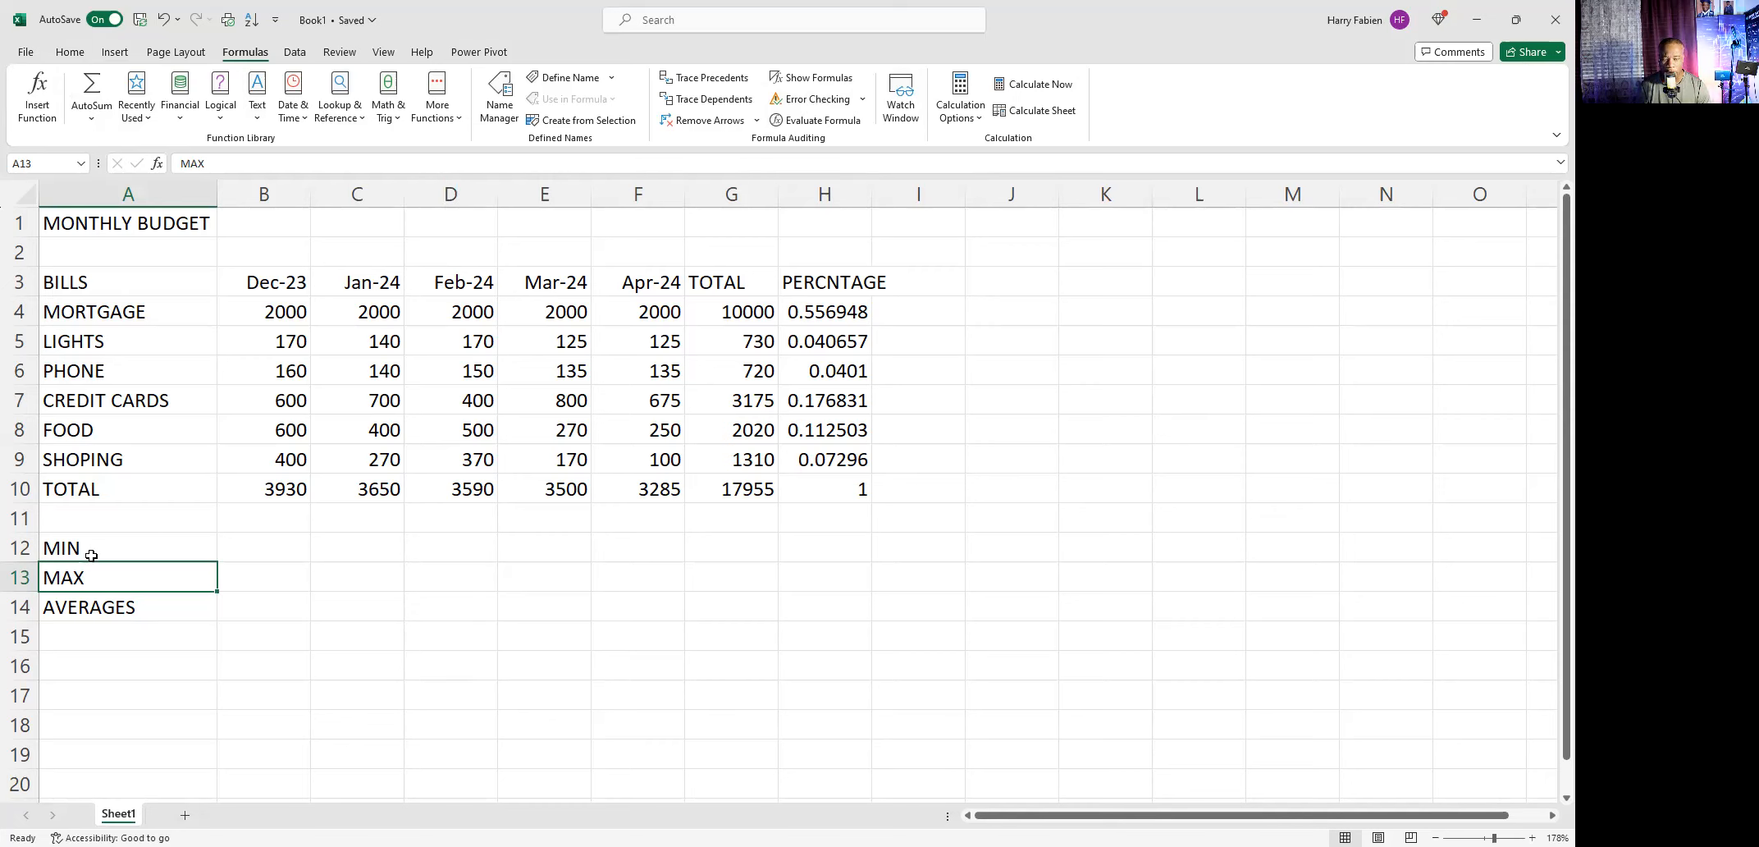
{"action": "left_click", "coordinate": [283, 547]}
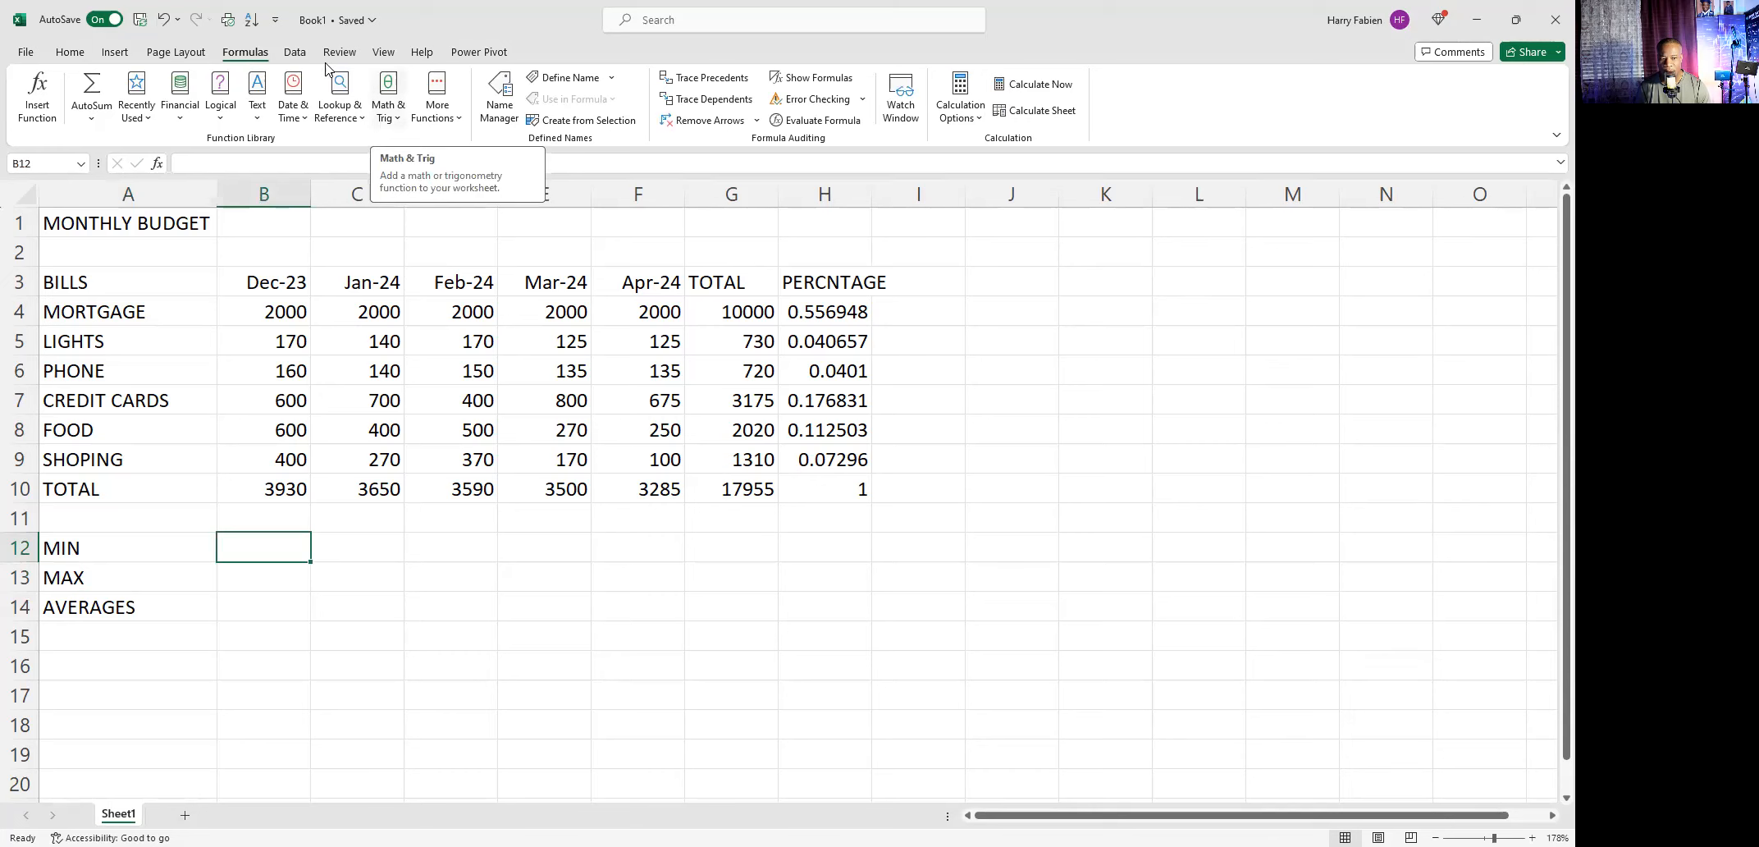
{"action": "left_click", "coordinate": [388, 102]}
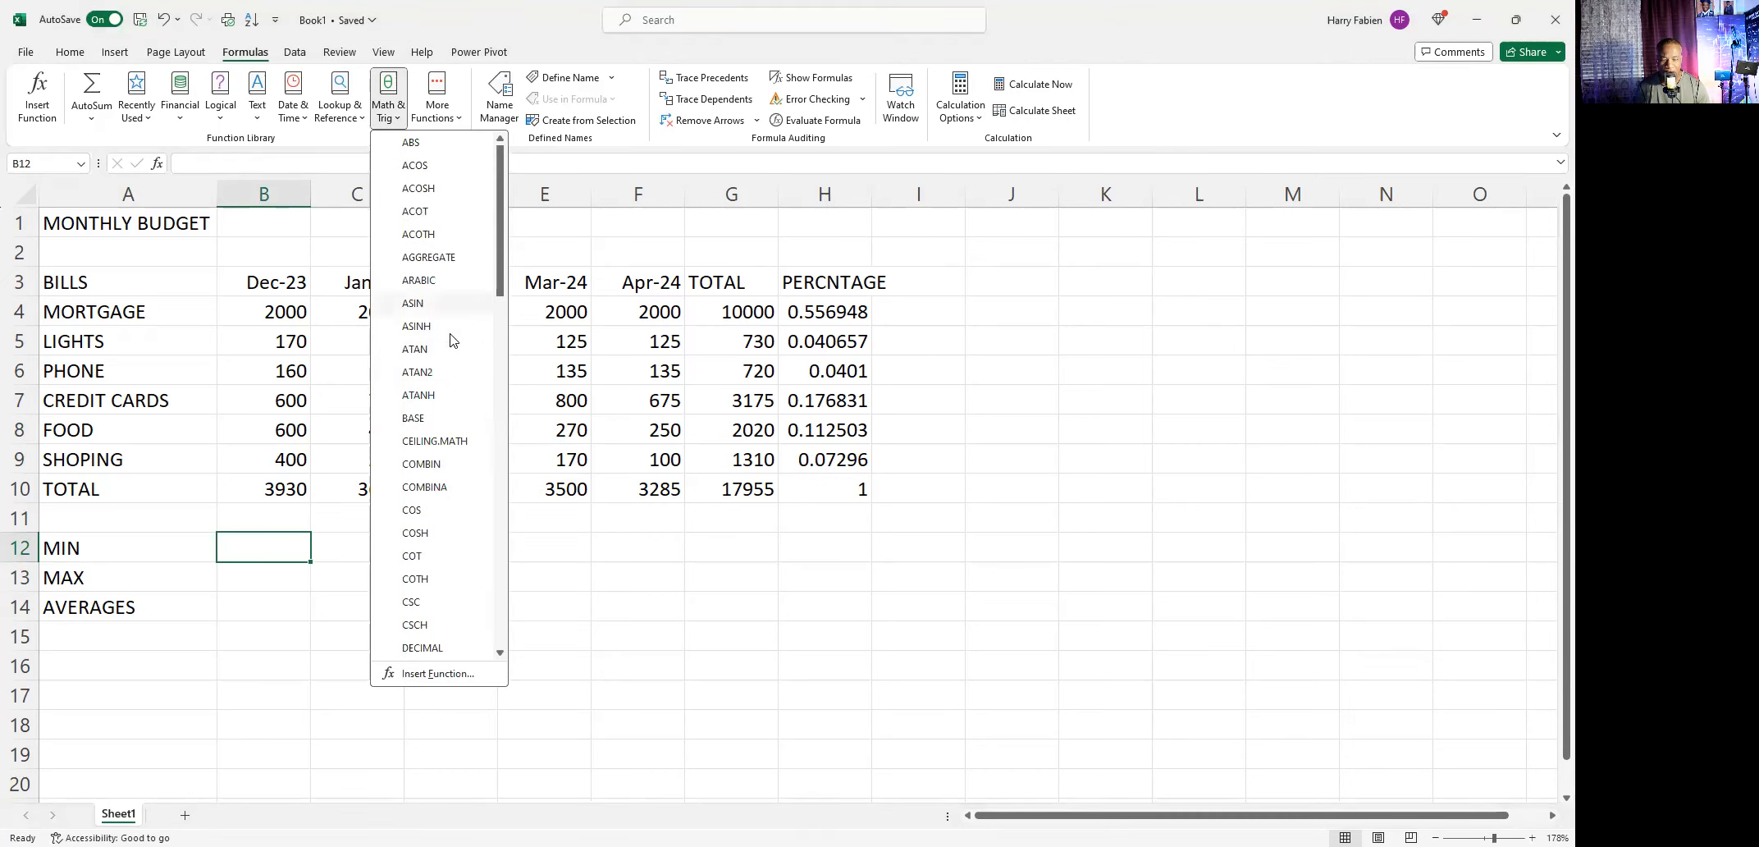
{"action": "scroll", "coordinate": [490, 263], "scroll_direction": "down", "scroll_amount": 7}
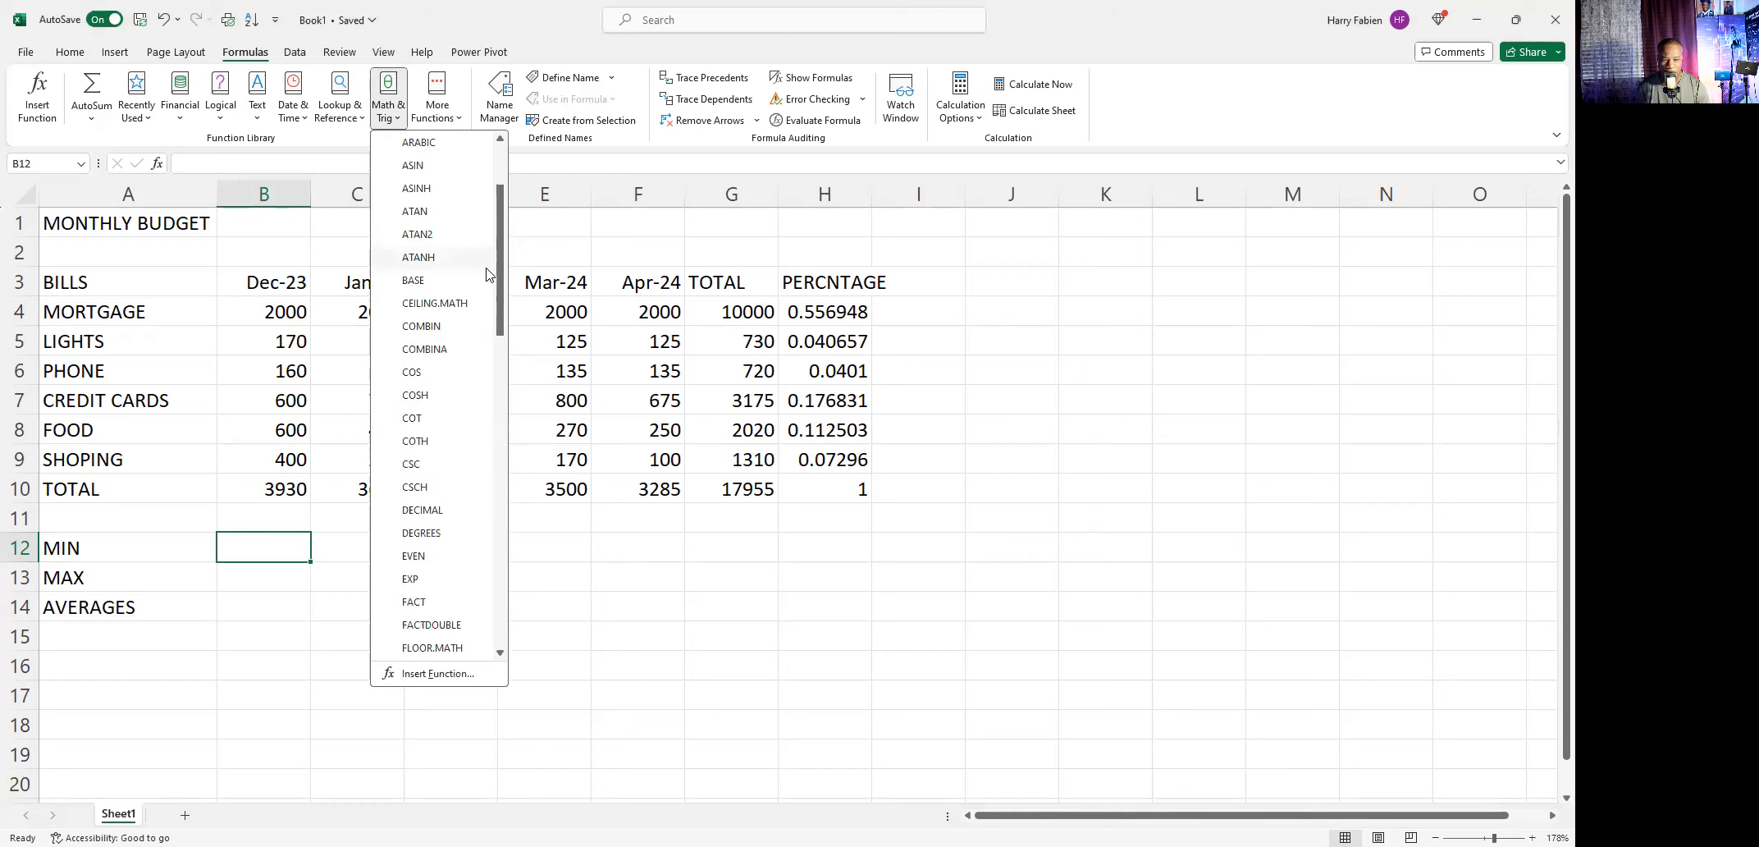
{"action": "scroll", "coordinate": [488, 287], "scroll_direction": "down", "scroll_amount": 2}
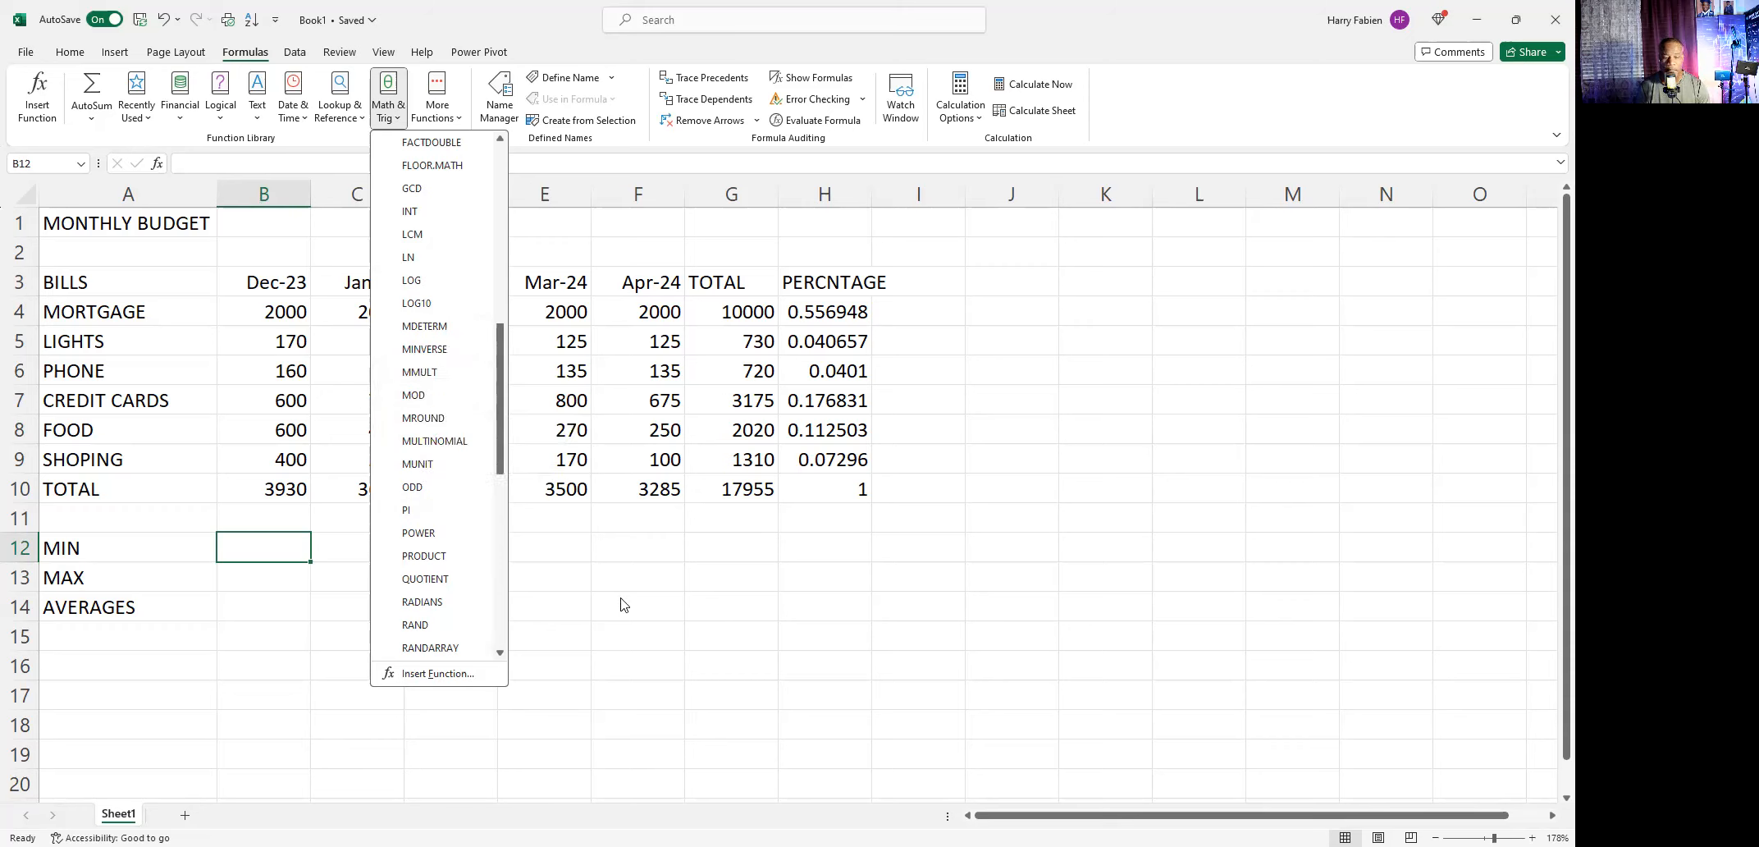
{"action": "left_click", "coordinate": [274, 486]}
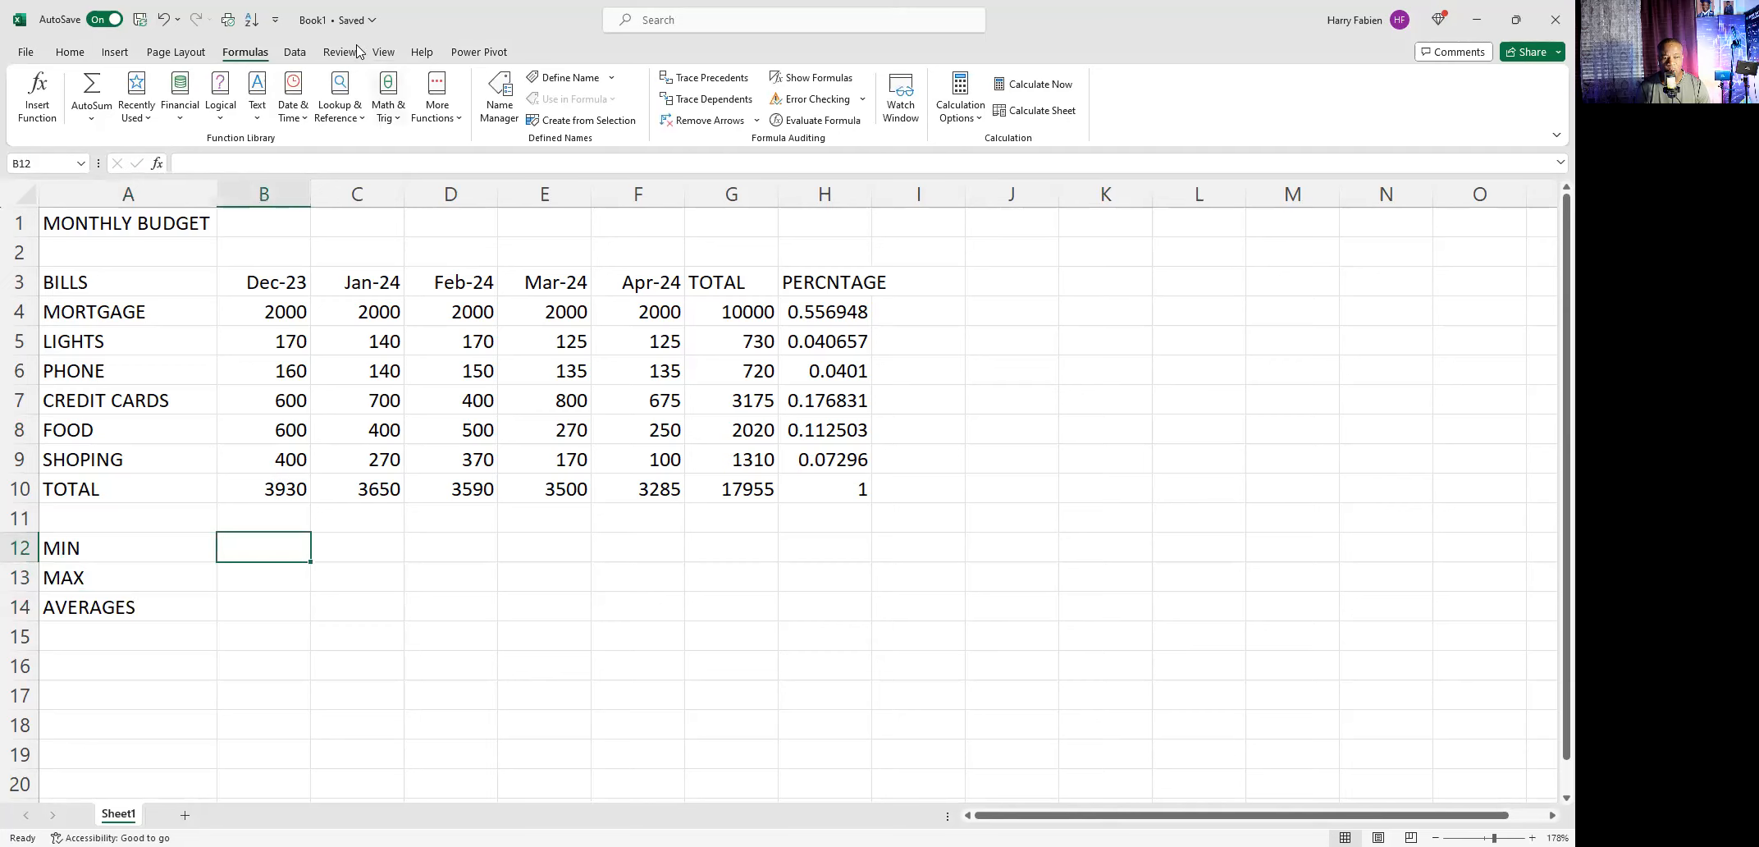
{"action": "left_click", "coordinate": [458, 123]}
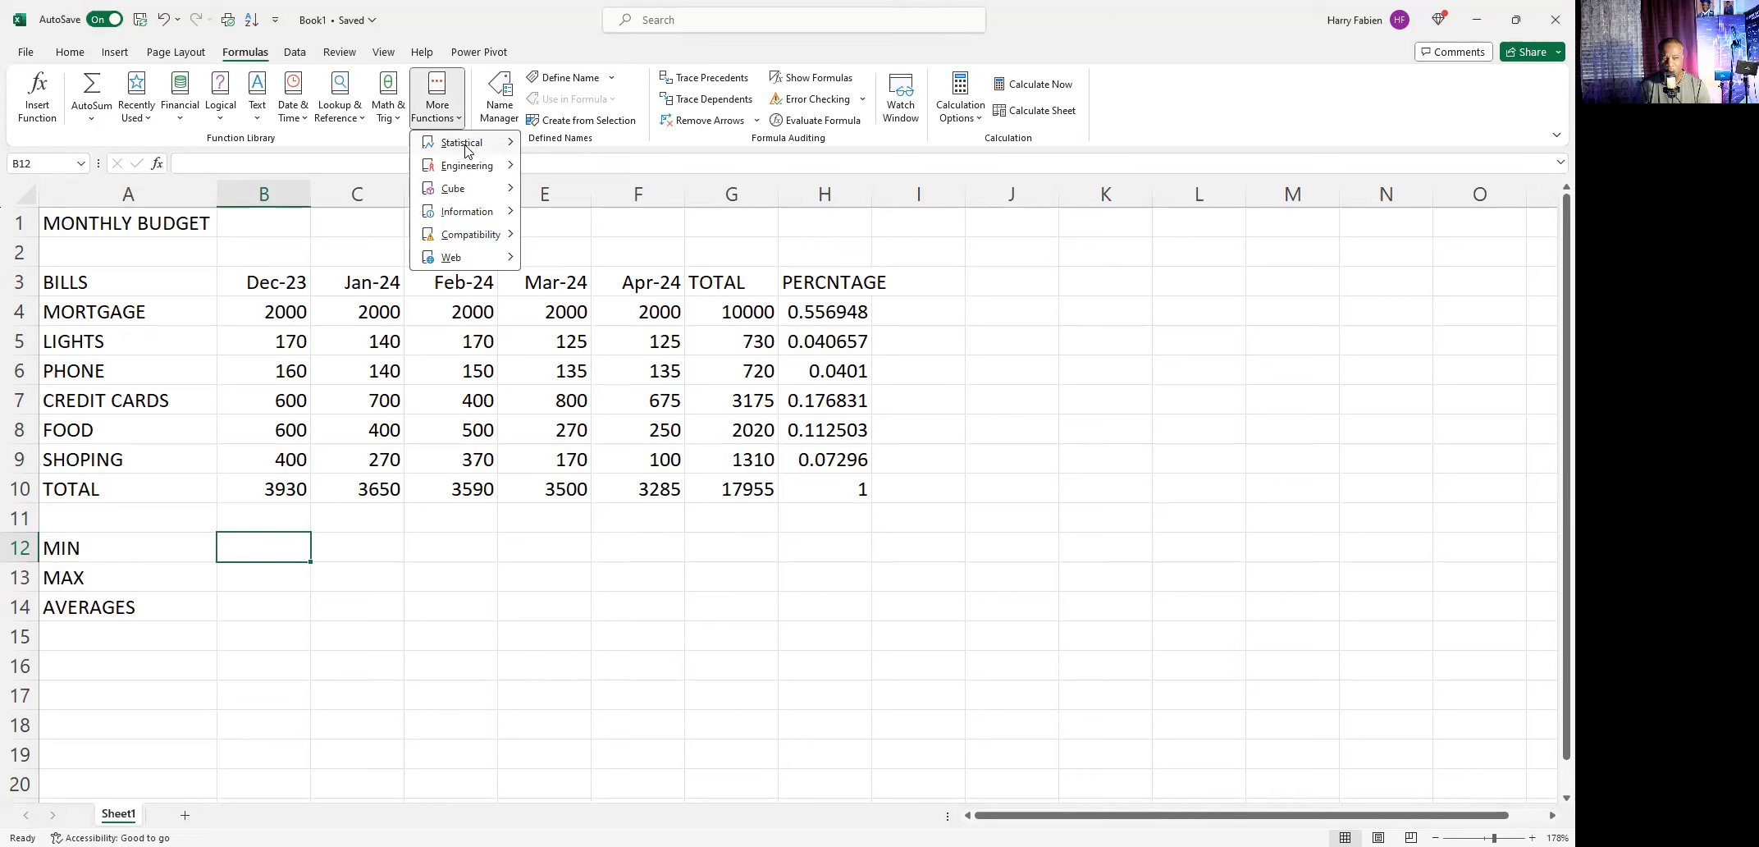
{"action": "mouse_move", "coordinate": [466, 148]}
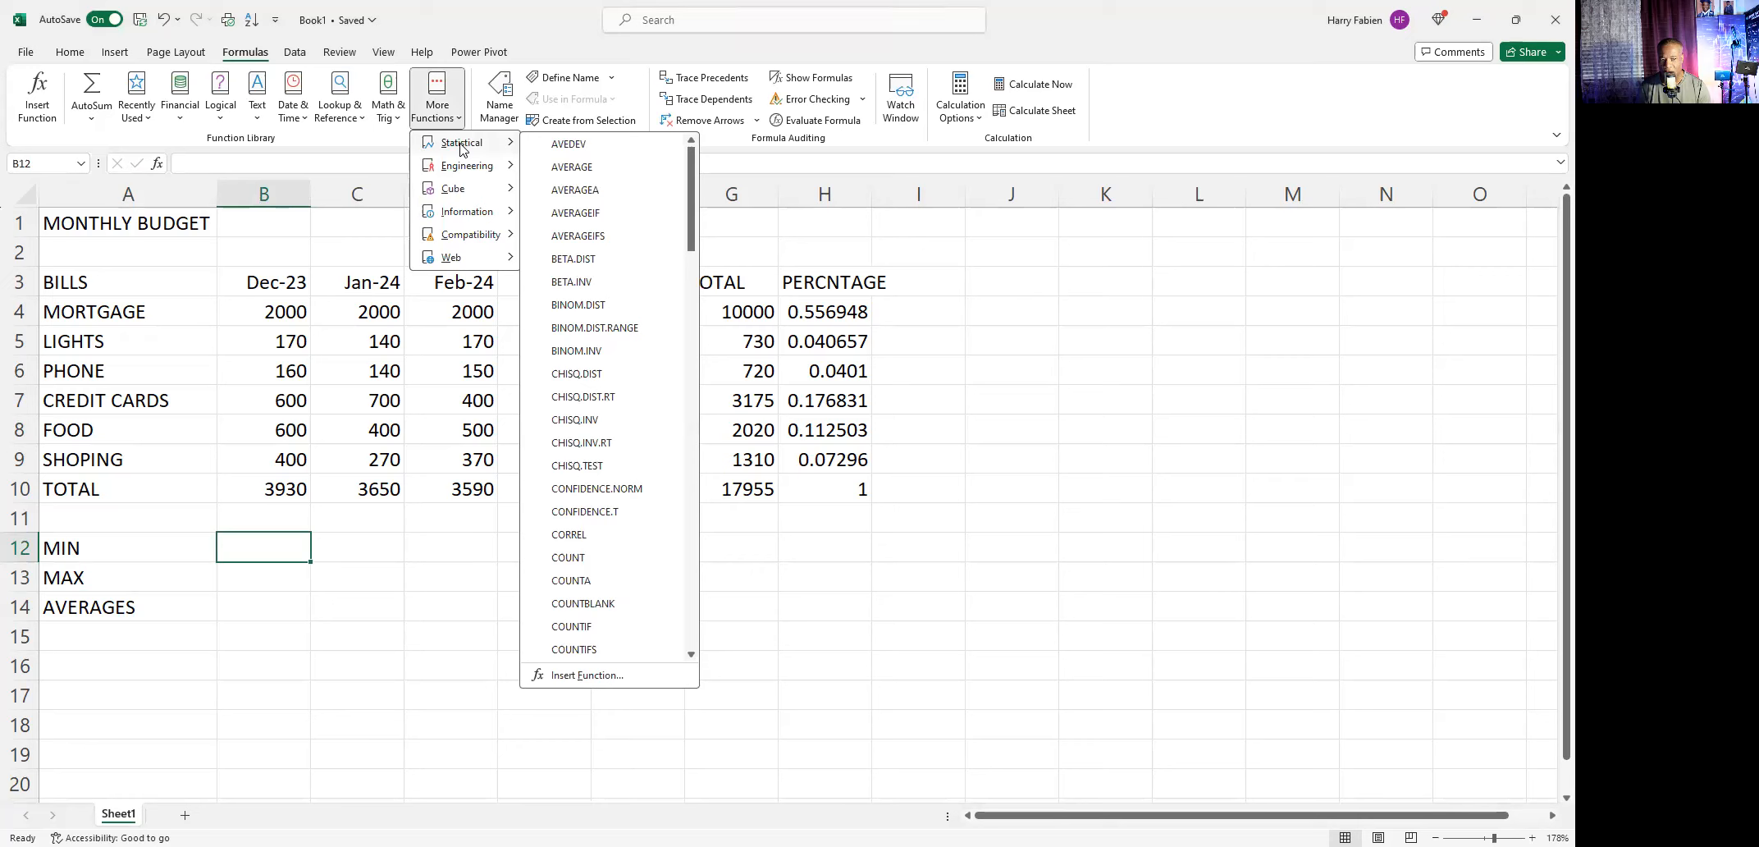
{"action": "scroll", "coordinate": [578, 374], "scroll_direction": "down", "scroll_amount": 3}
{"action": "scroll", "coordinate": [579, 374], "scroll_direction": "down", "scroll_amount": 17}
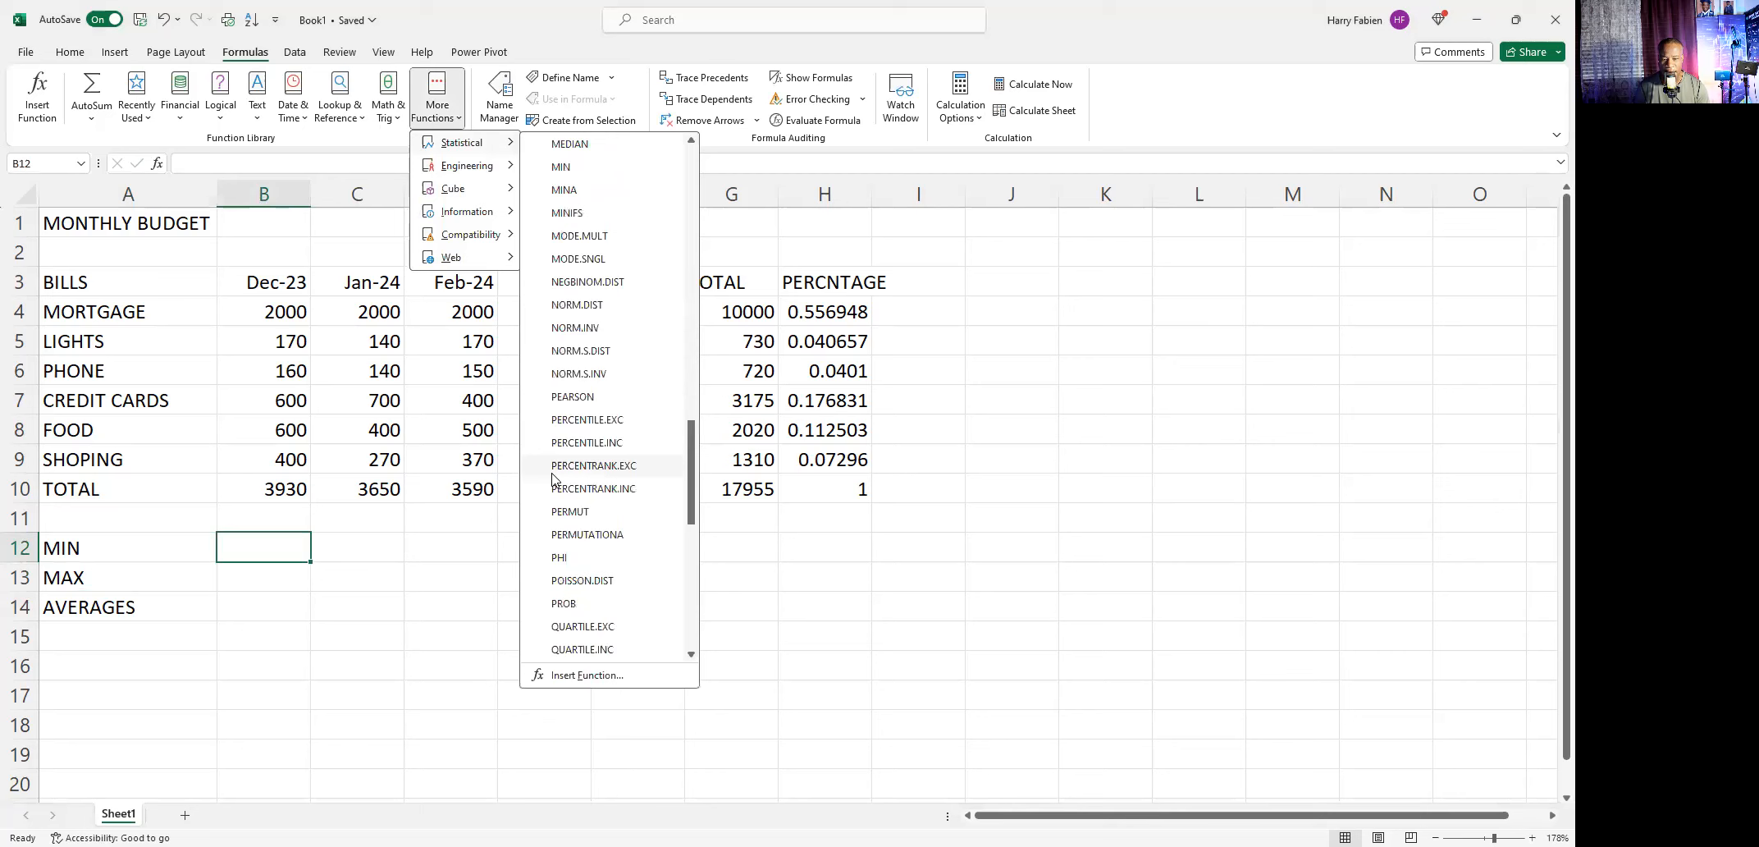
{"action": "scroll", "coordinate": [579, 361], "scroll_direction": "up", "scroll_amount": 2}
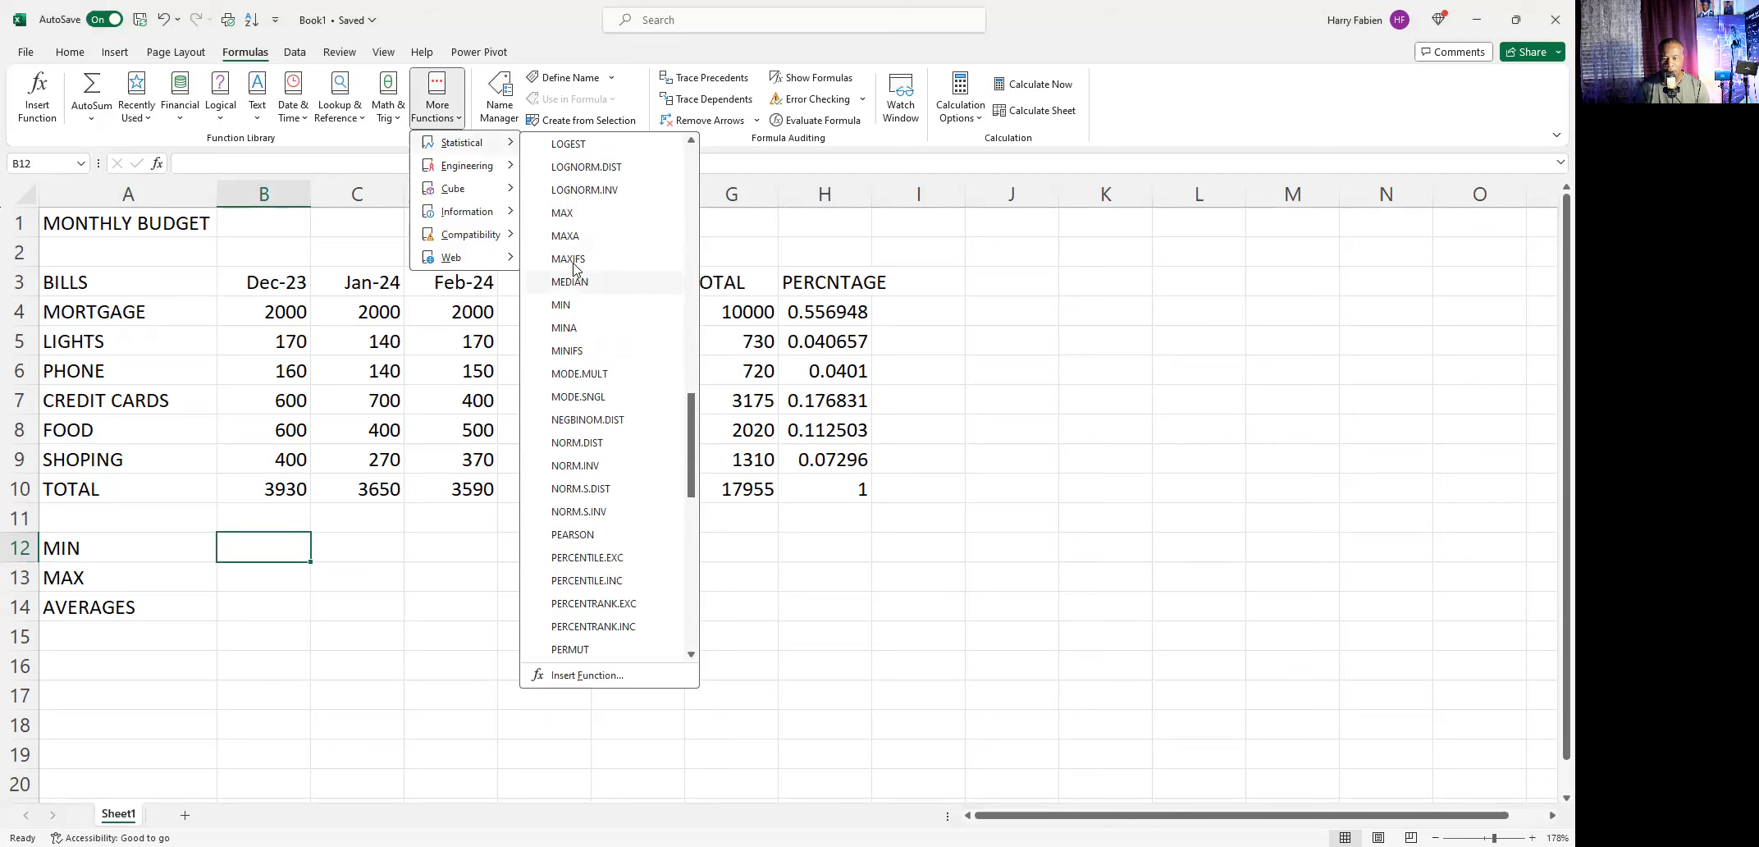
{"action": "left_click", "coordinate": [561, 305]}
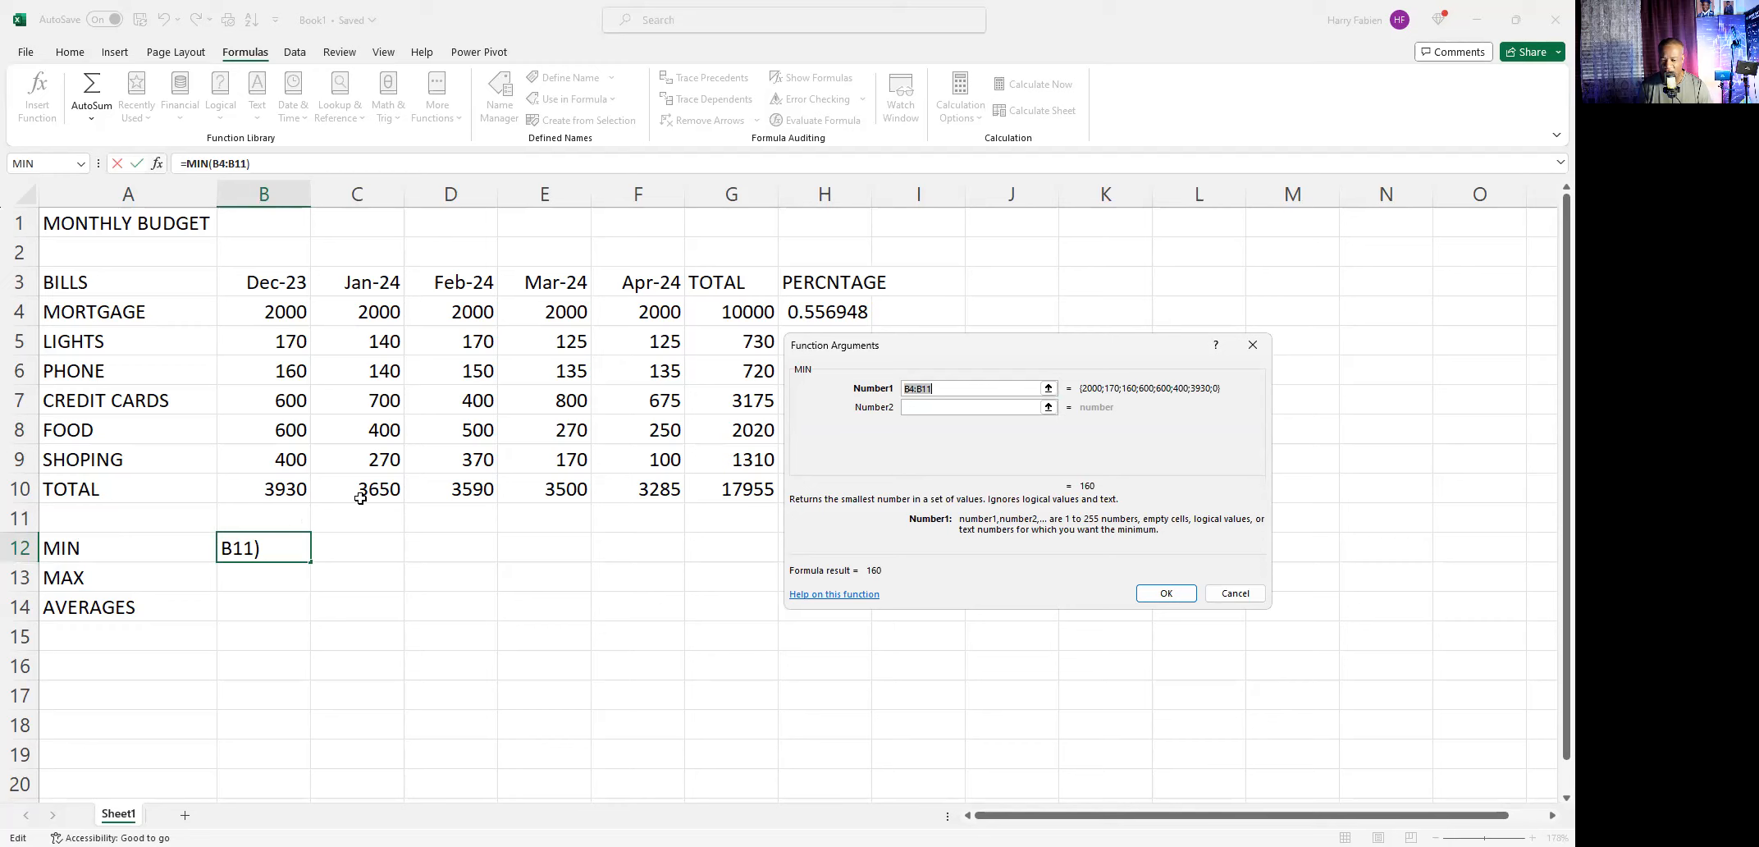
{"action": "left_click", "coordinate": [947, 394]}
{"action": "left_click", "coordinate": [1252, 346]}
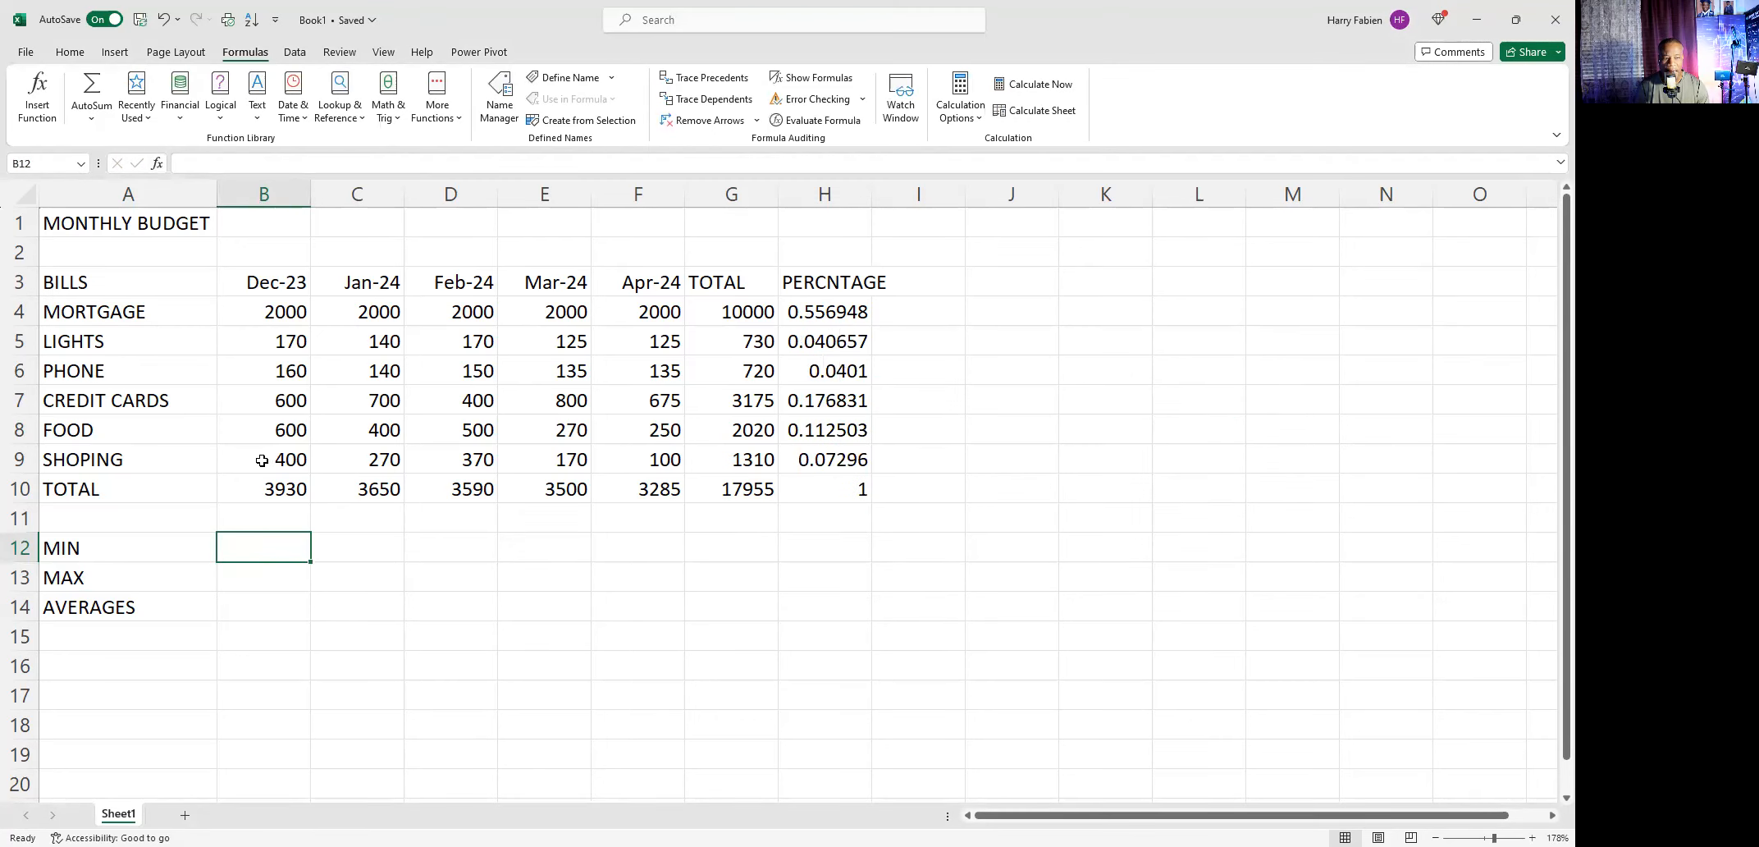
Step: Search for the MIN function and insert it in B12 over the Dec-23 bills, range B4:B9
{"action": "left_click", "coordinate": [158, 164]}
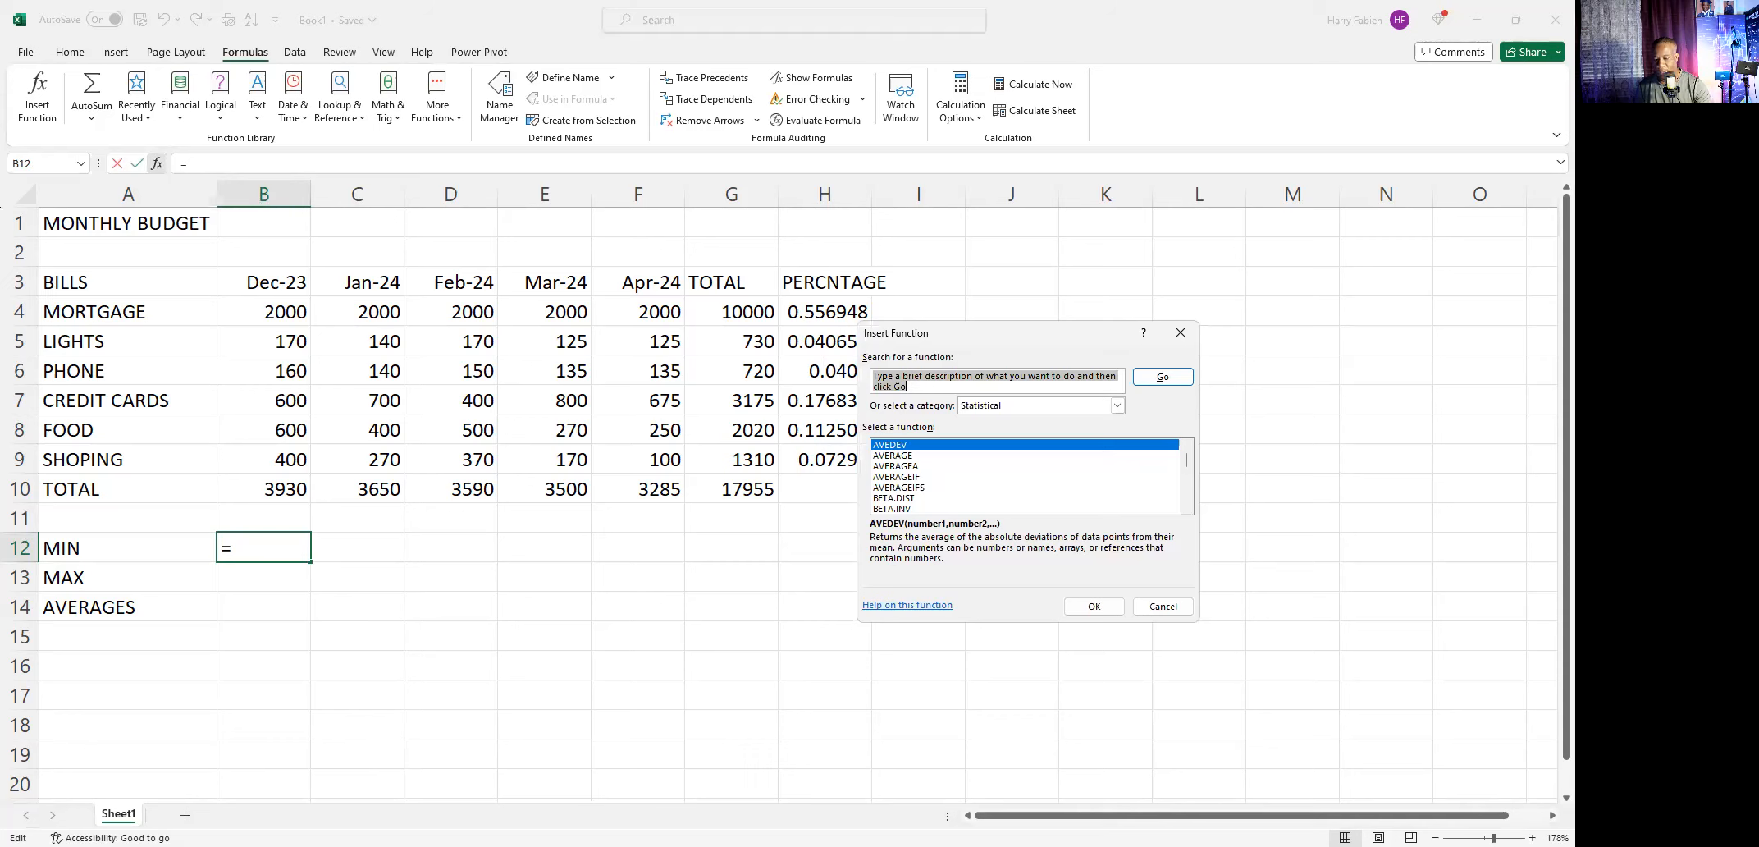
{"action": "key", "text": "BackSpace"}
{"action": "type", "text": "MIN"}
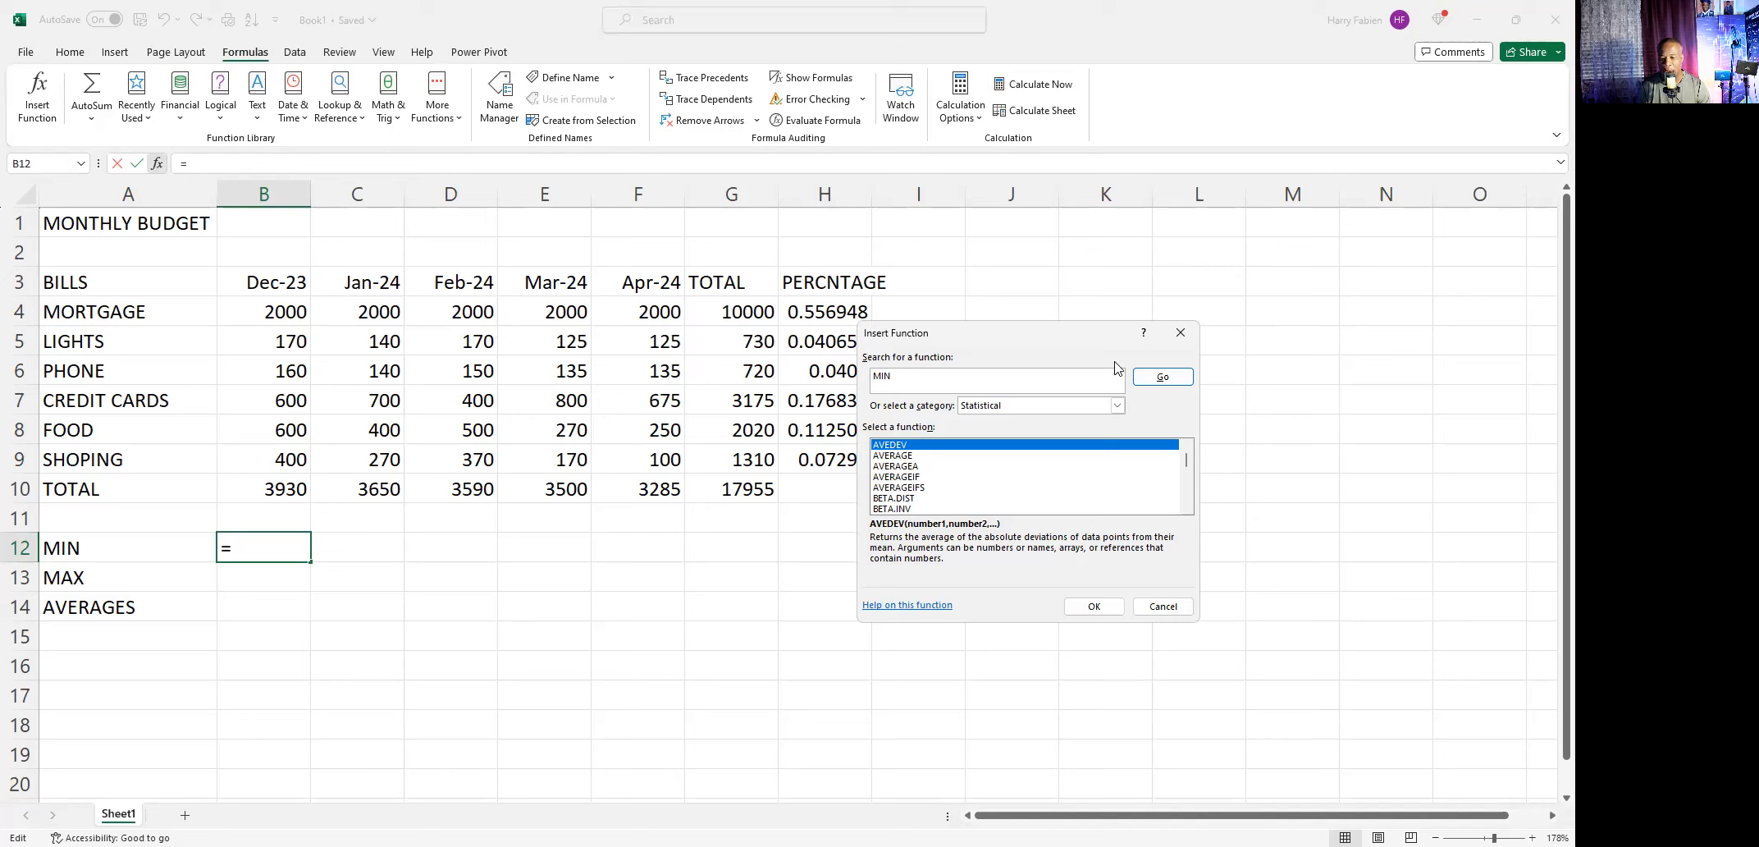
{"action": "left_click", "coordinate": [1170, 378]}
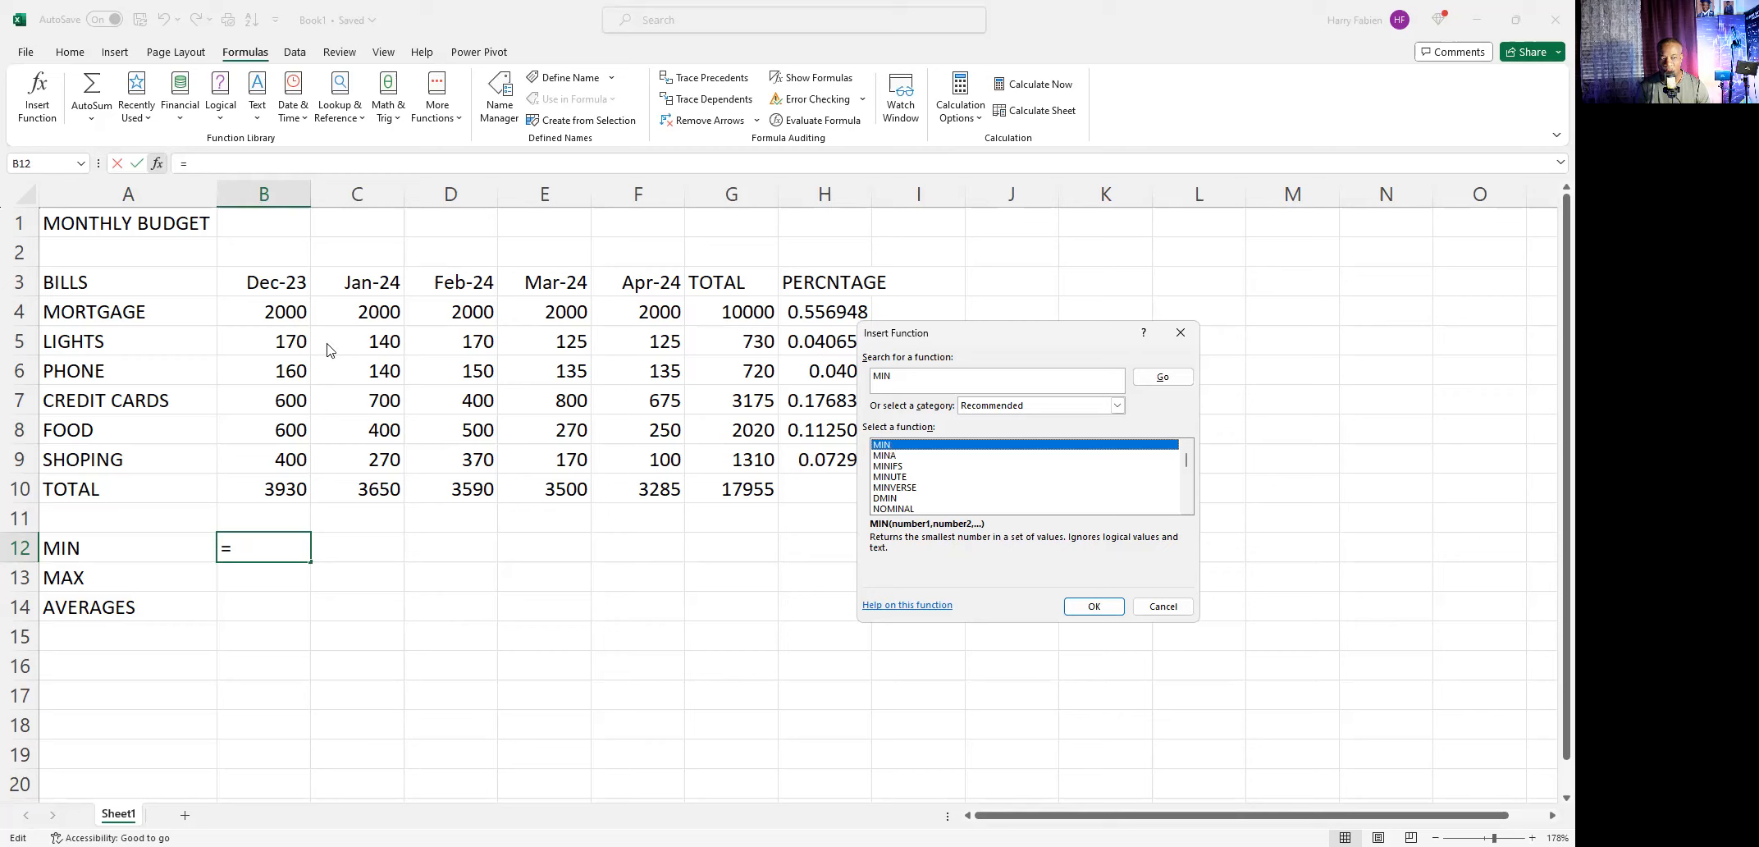
{"action": "left_click", "coordinate": [1094, 606]}
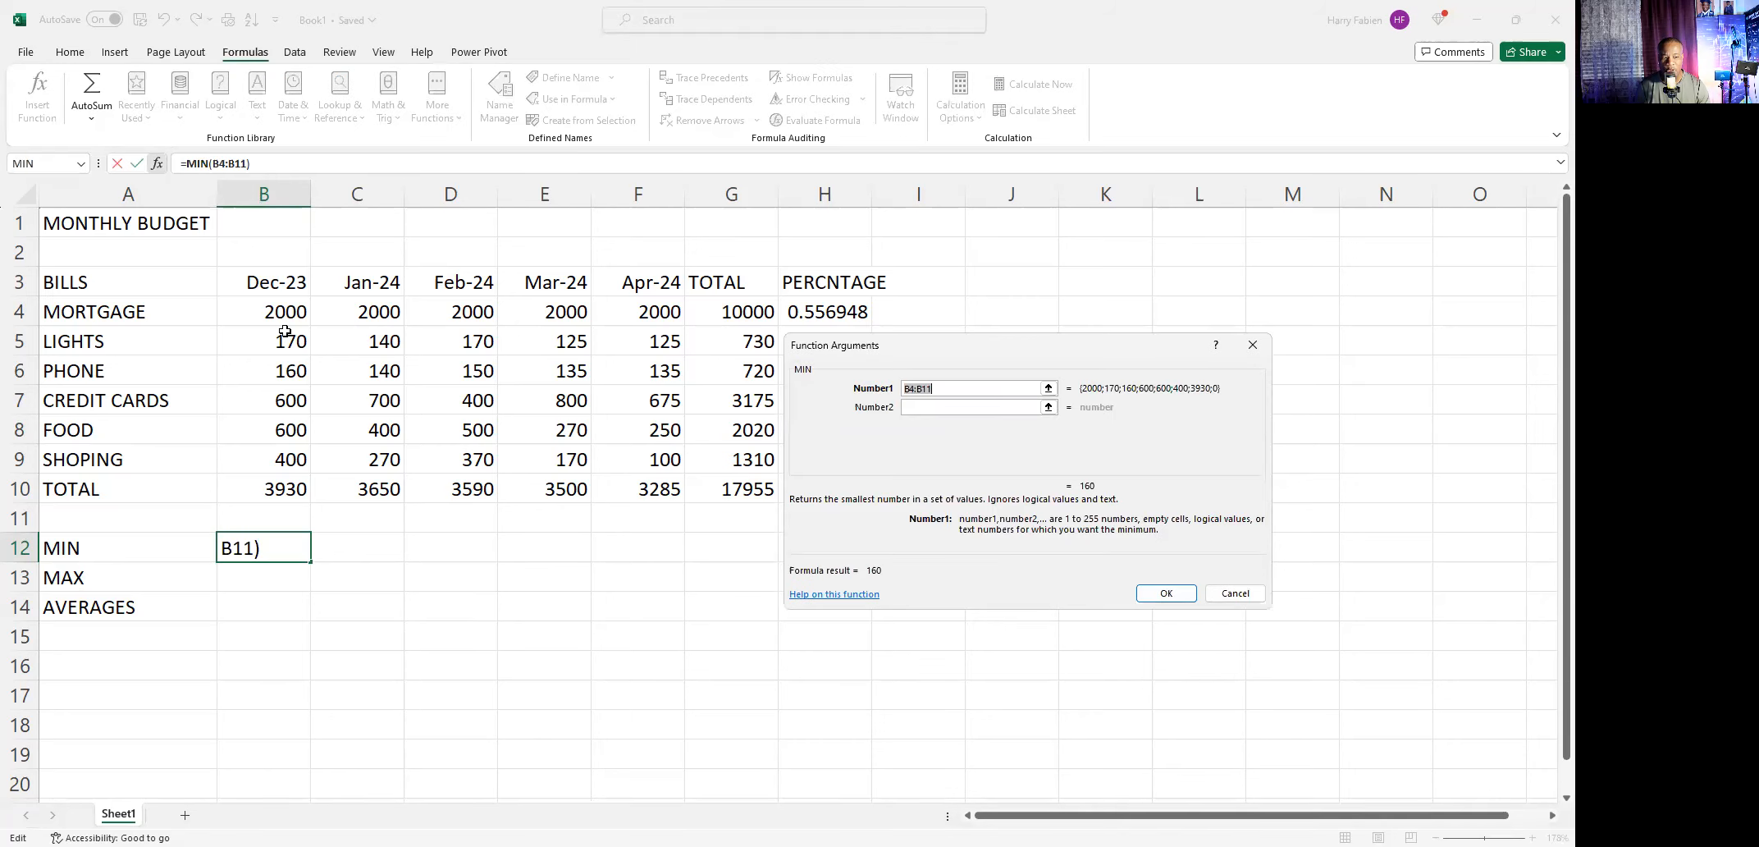
{"action": "left_click", "coordinate": [270, 310]}
{"action": "left_click_drag", "start_coordinate": [270, 310], "coordinate": [285, 459]}
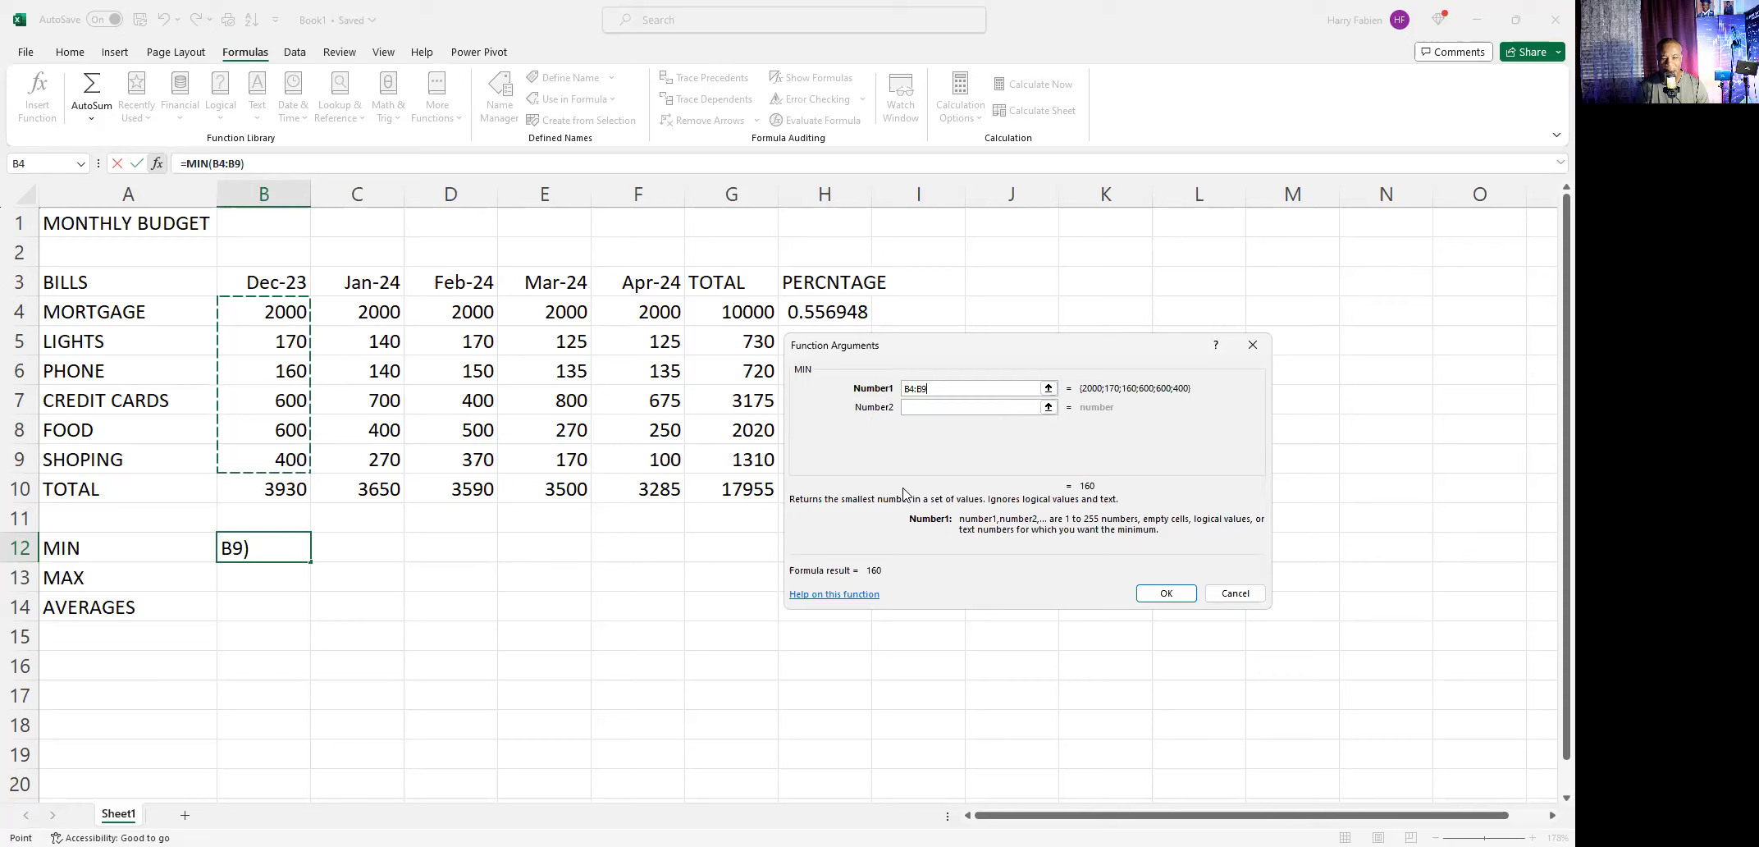
{"action": "left_click", "coordinate": [1166, 592]}
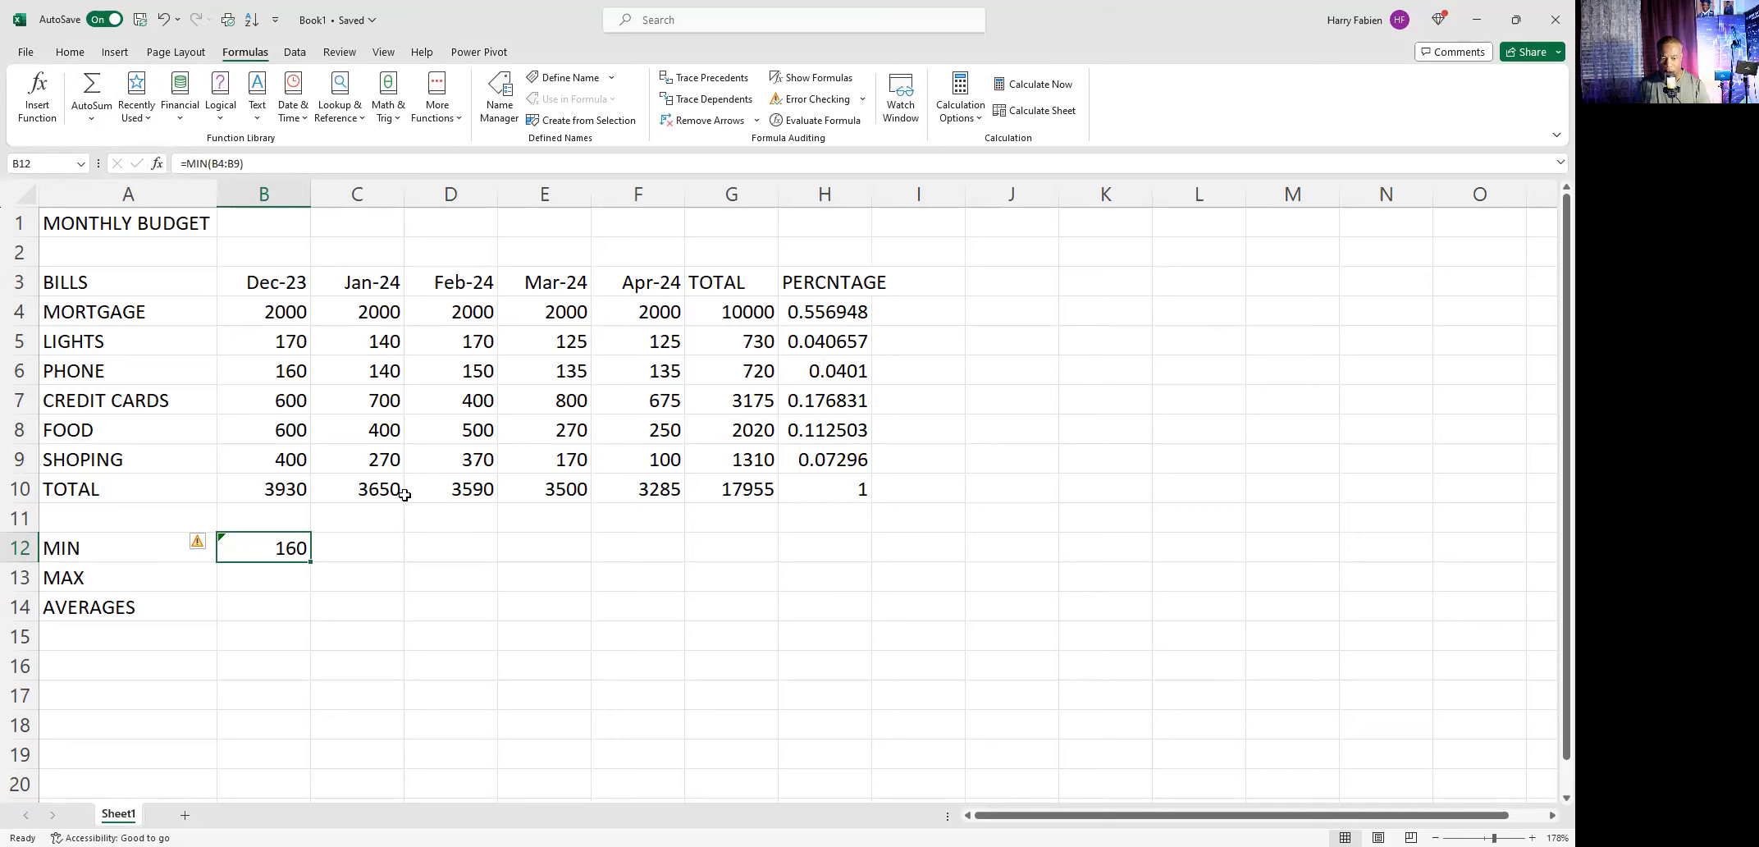
{"action": "left_click", "coordinate": [373, 549]}
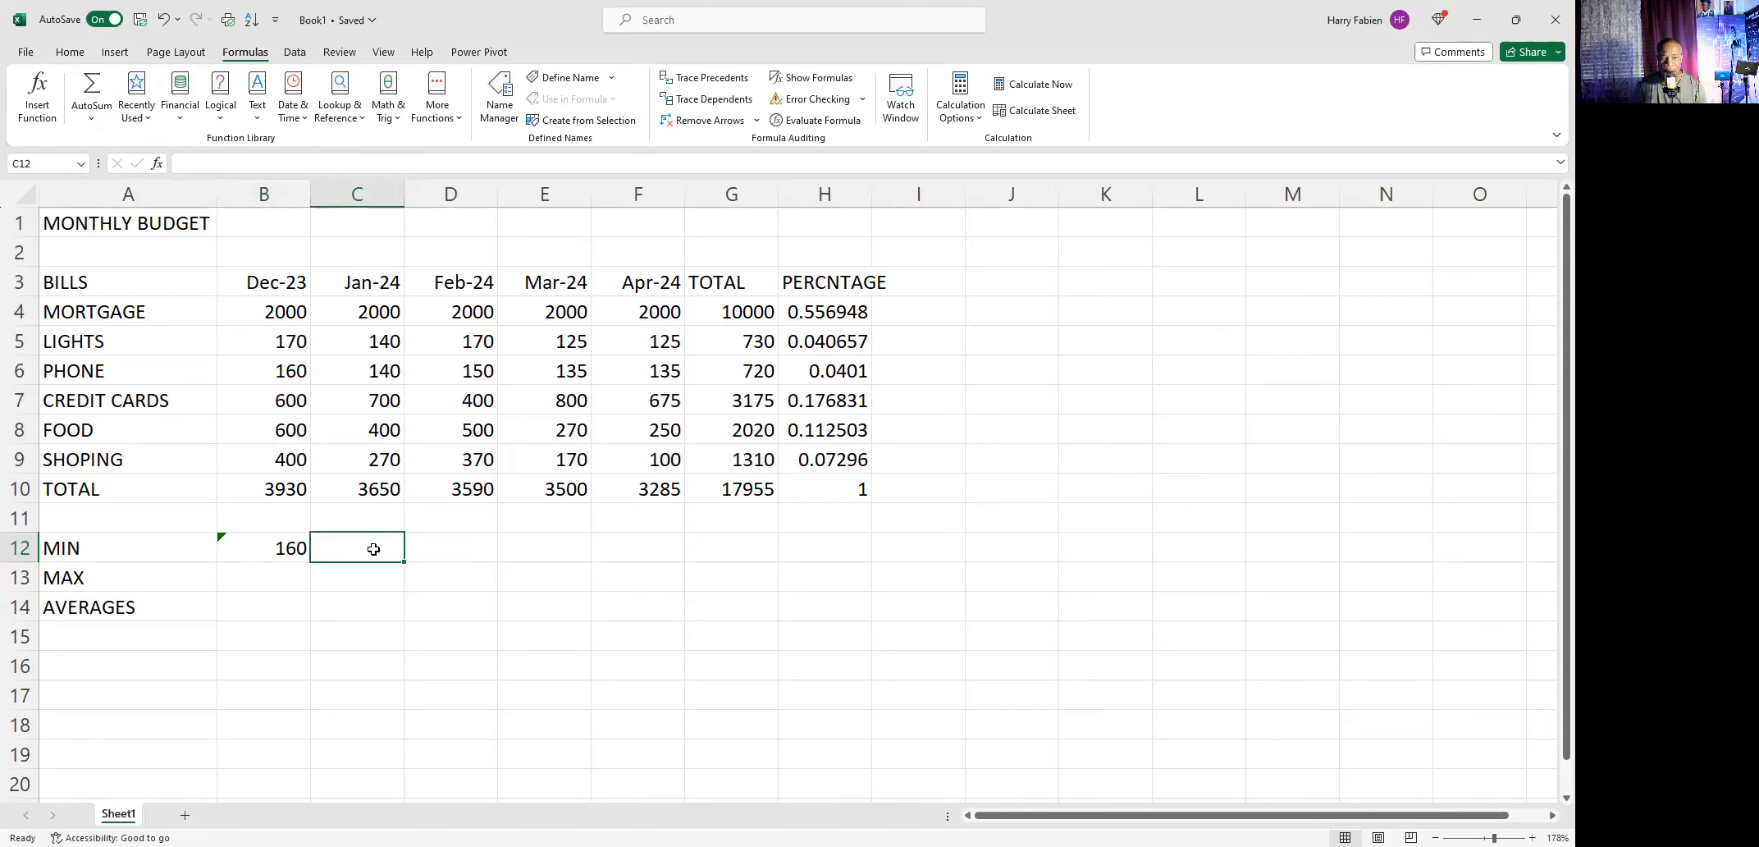
{"action": "left_click", "coordinate": [394, 115]}
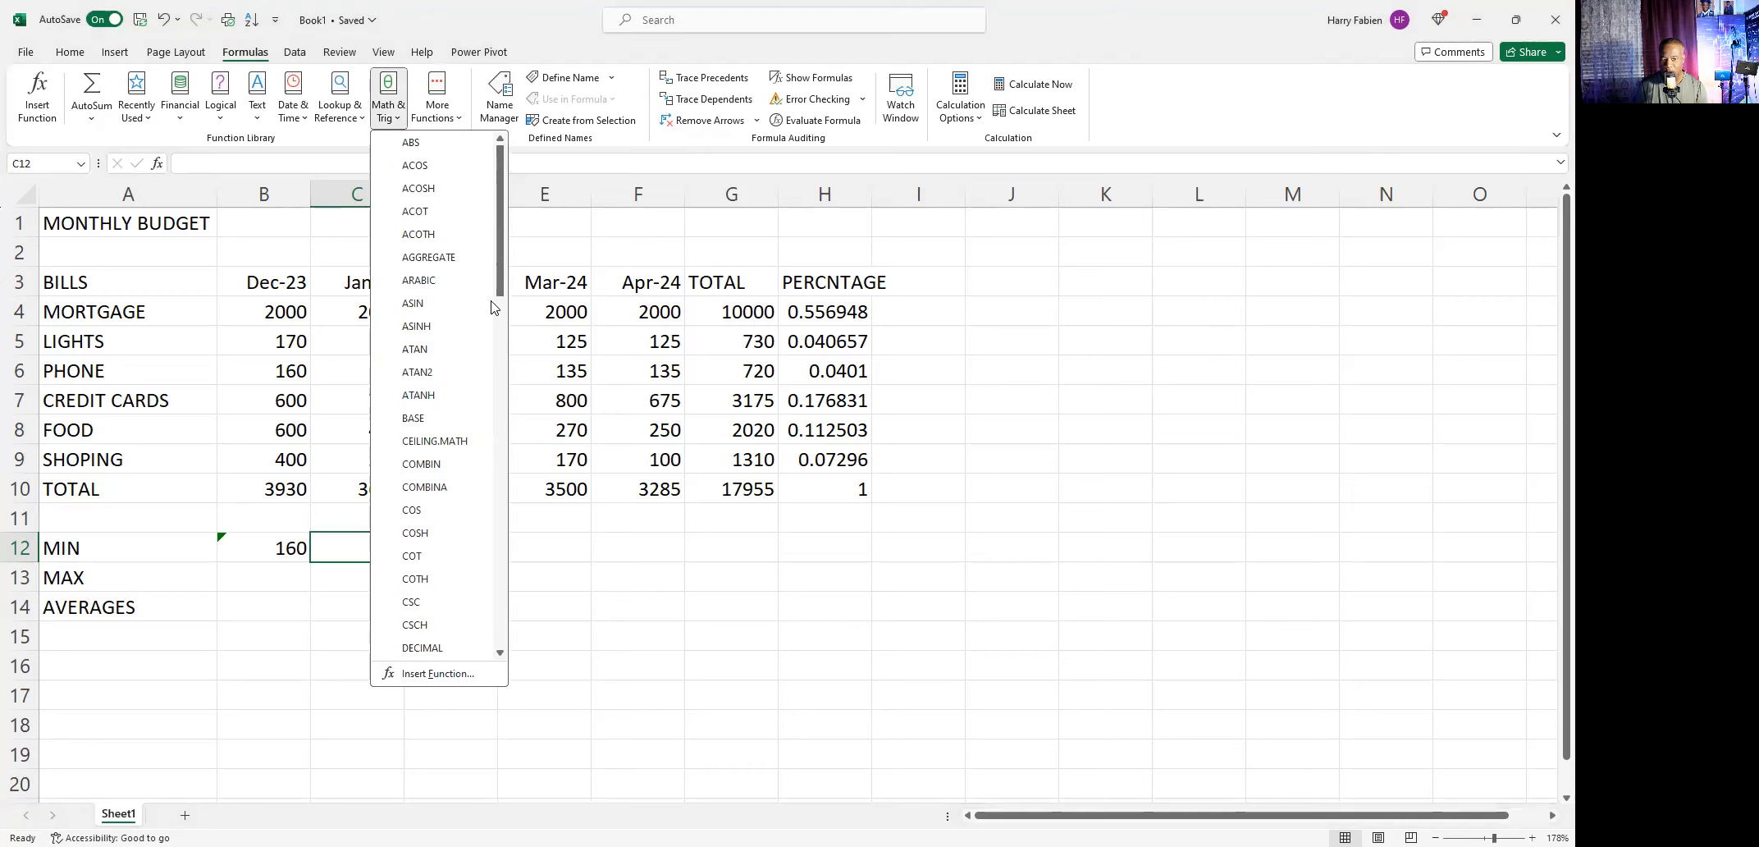
{"action": "scroll", "coordinate": [438, 361], "scroll_direction": "down", "scroll_amount": 3}
{"action": "scroll", "coordinate": [437, 367], "scroll_direction": "down", "scroll_amount": 8}
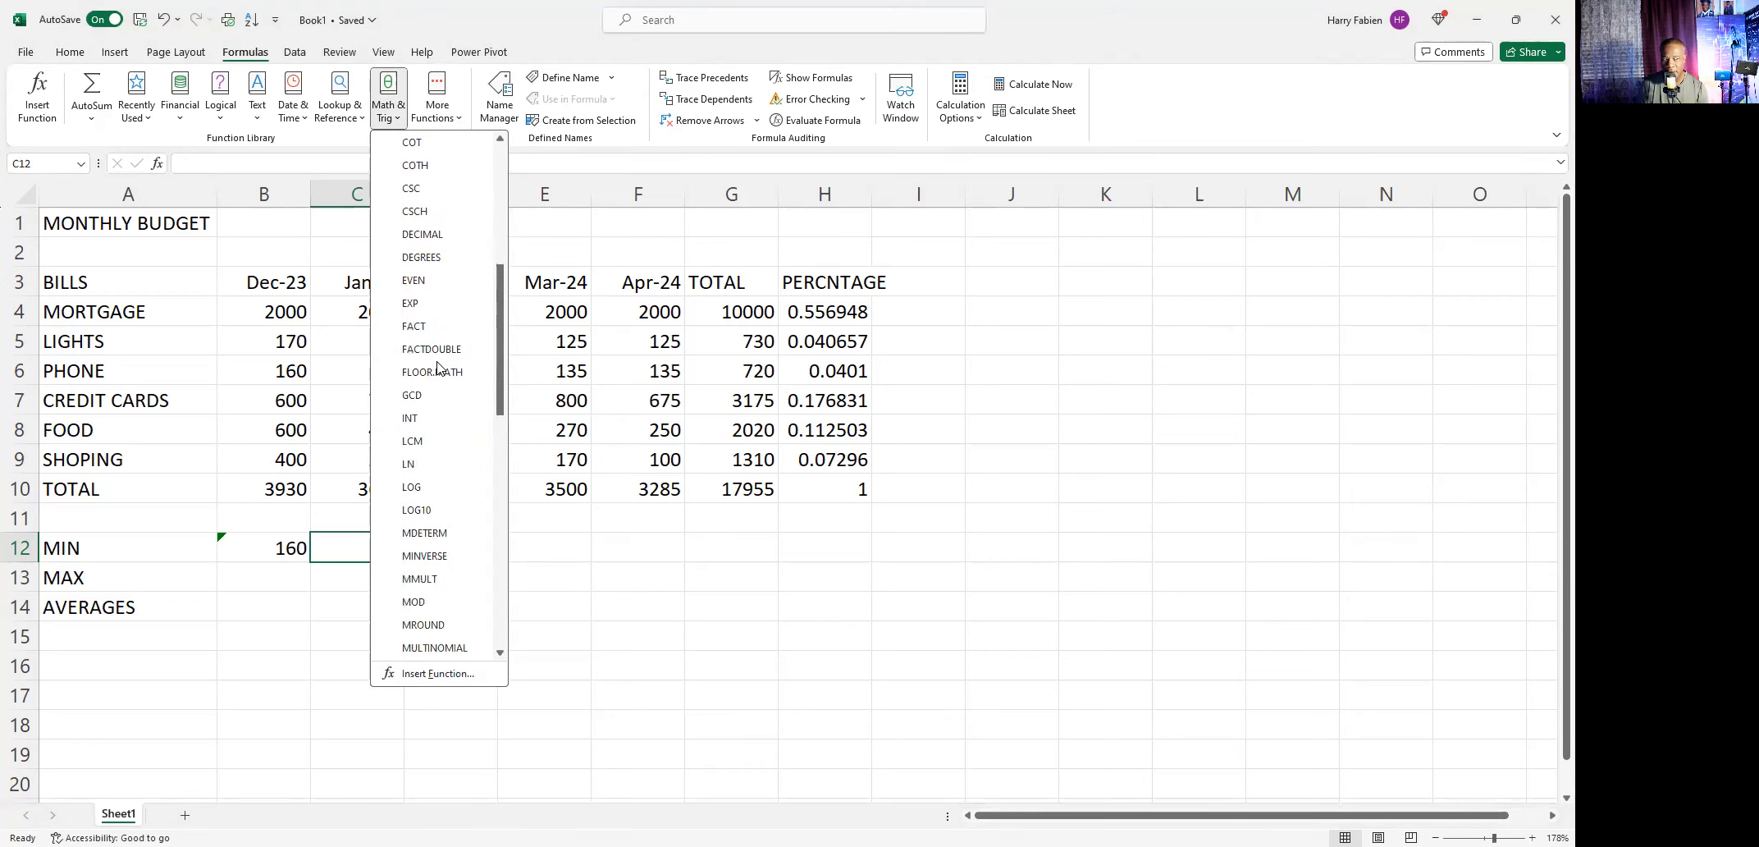
{"action": "left_click", "coordinate": [1030, 407]}
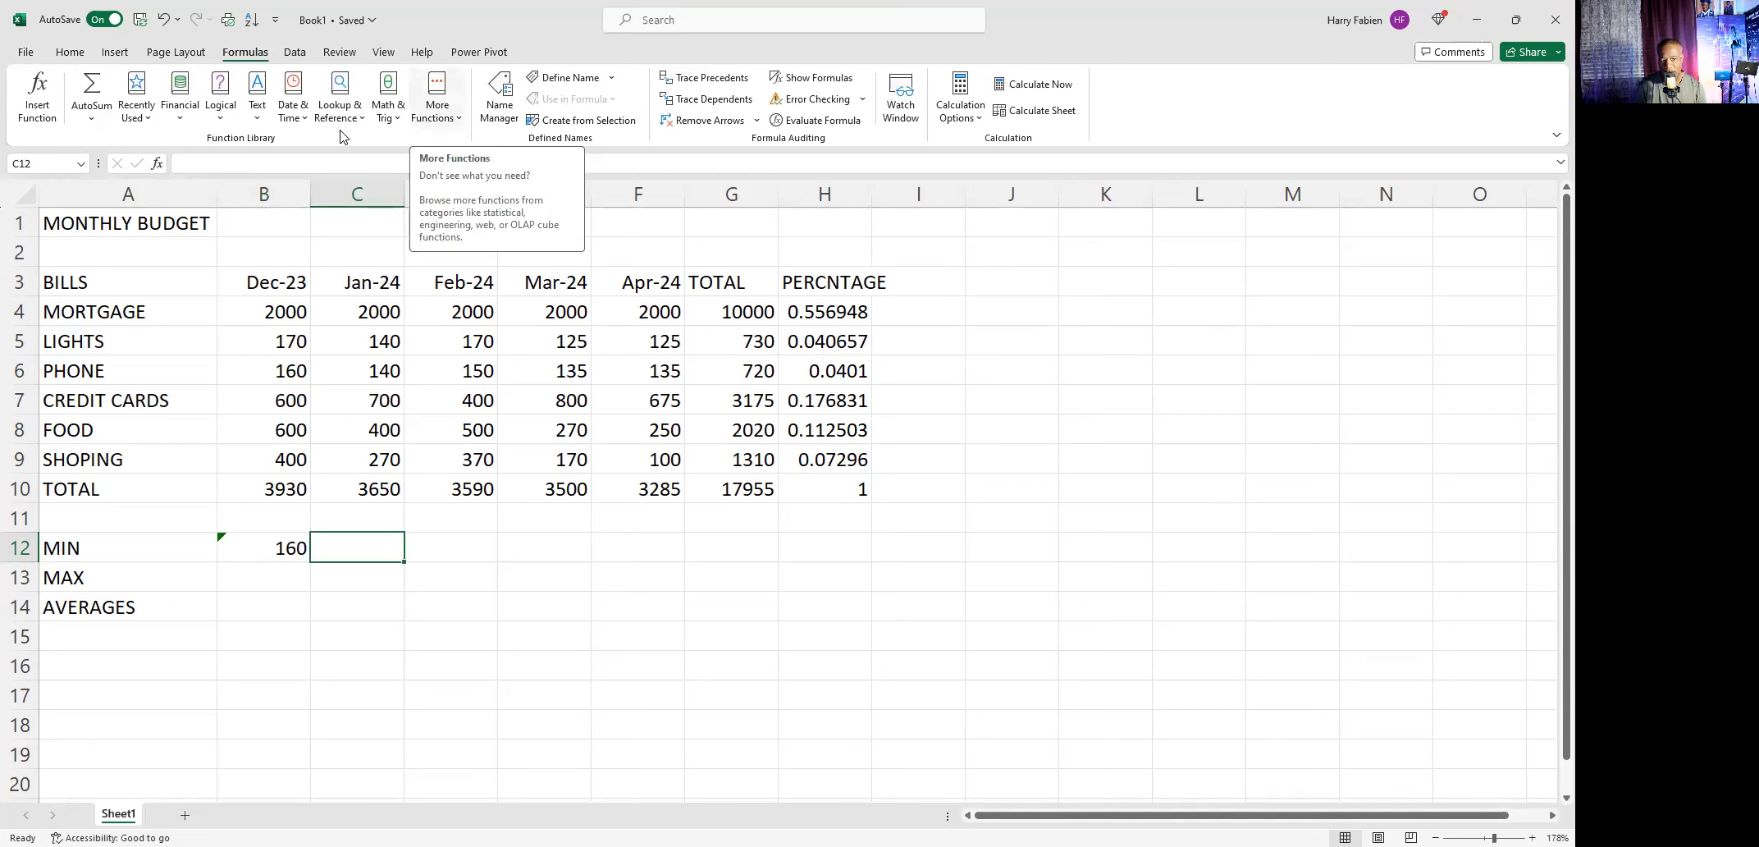
{"action": "left_click", "coordinate": [437, 103]}
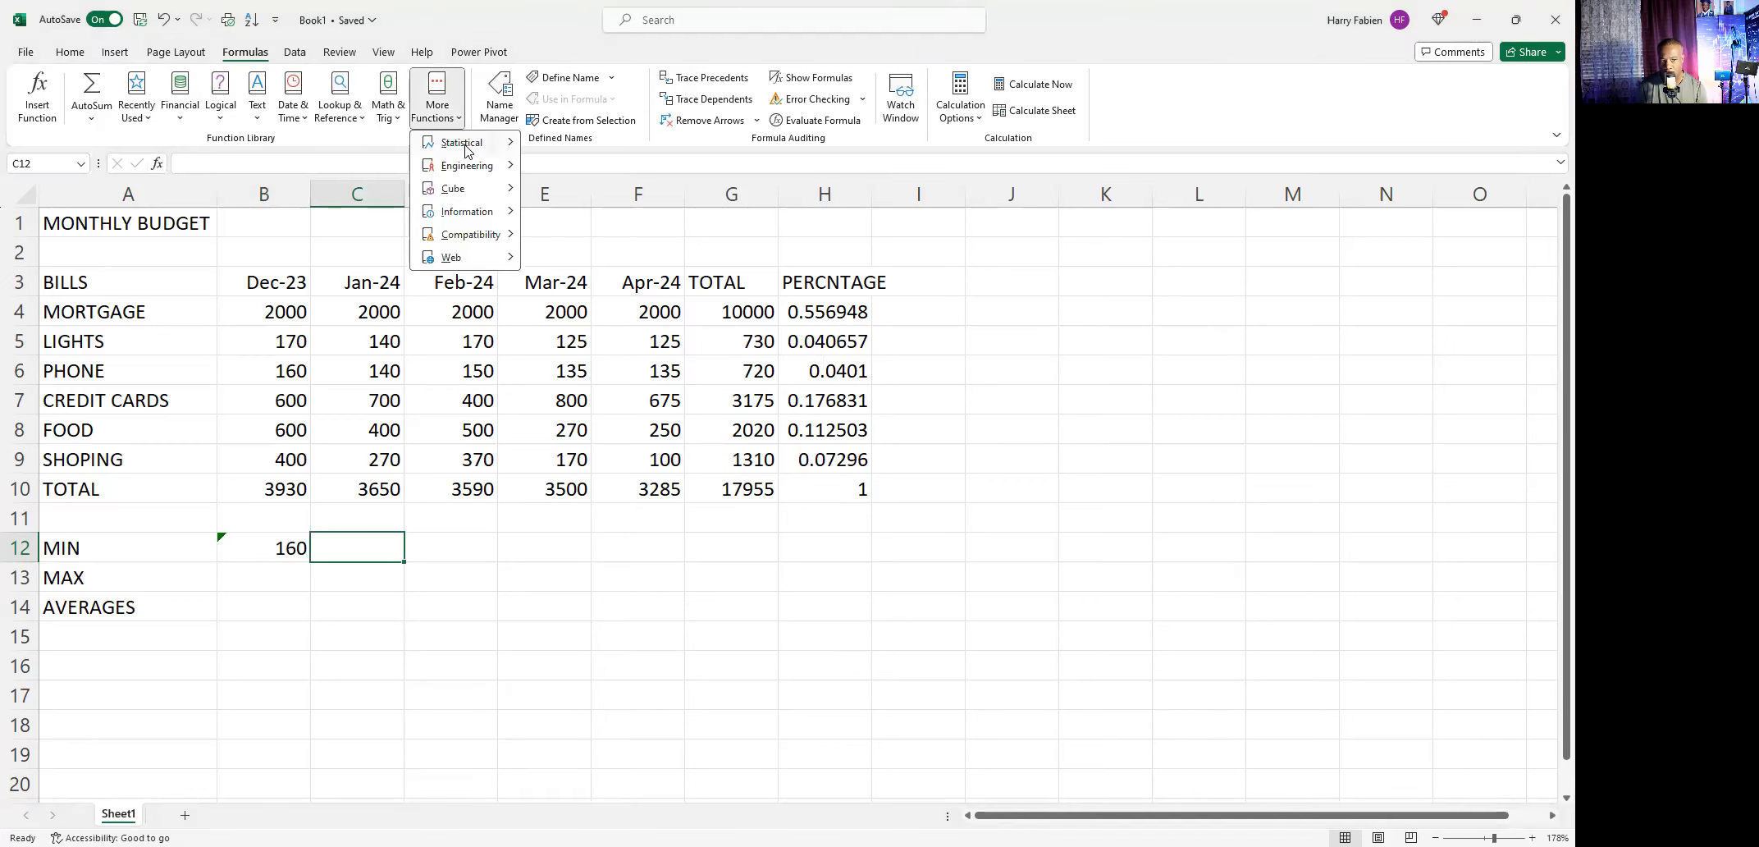
{"action": "mouse_move", "coordinate": [465, 151]}
{"action": "scroll", "coordinate": [602, 282], "scroll_direction": "down", "scroll_amount": 12}
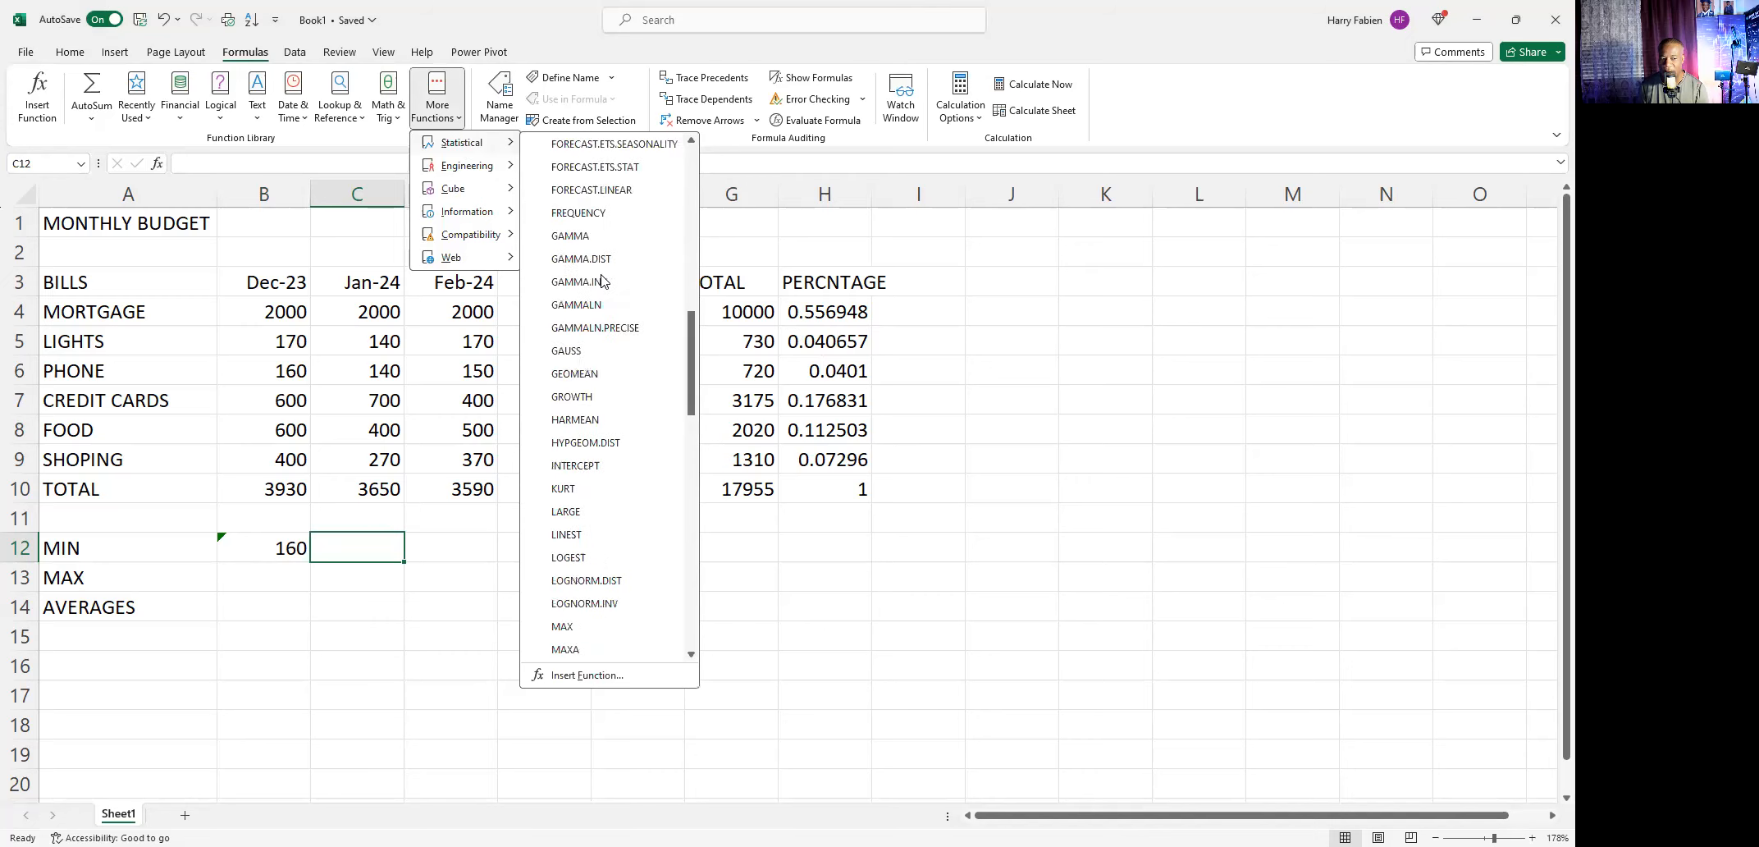
{"action": "scroll", "coordinate": [602, 282], "scroll_direction": "down", "scroll_amount": 9}
{"action": "scroll", "coordinate": [601, 469], "scroll_direction": "down", "scroll_amount": 6}
{"action": "scroll", "coordinate": [596, 458], "scroll_direction": "up", "scroll_amount": 7}
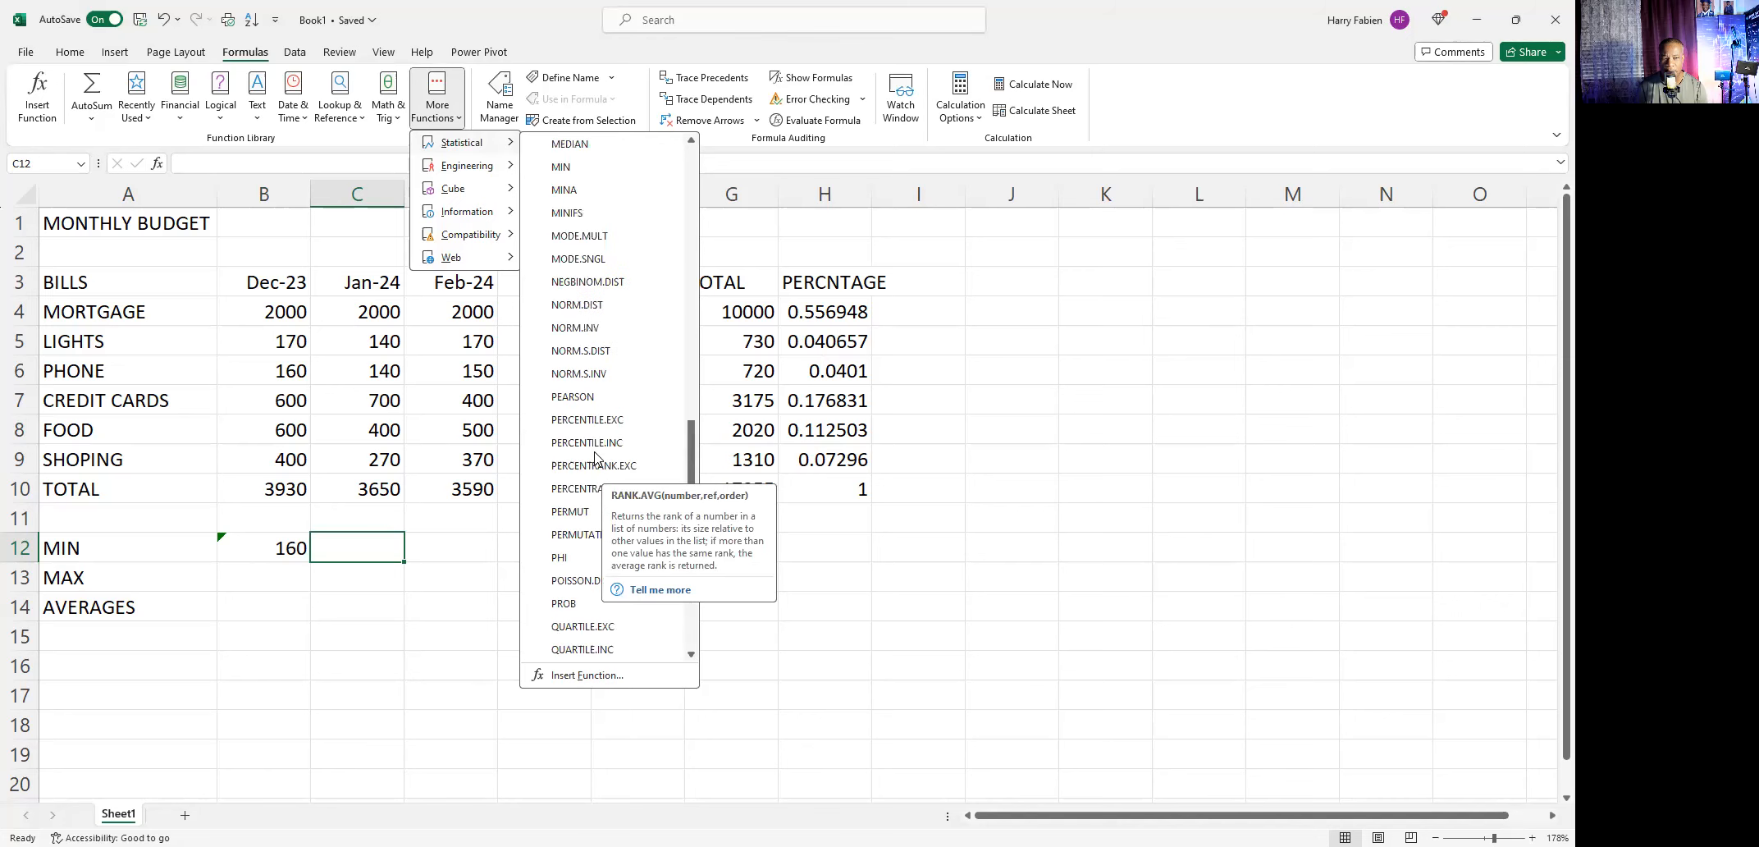
{"action": "left_click", "coordinate": [570, 169]}
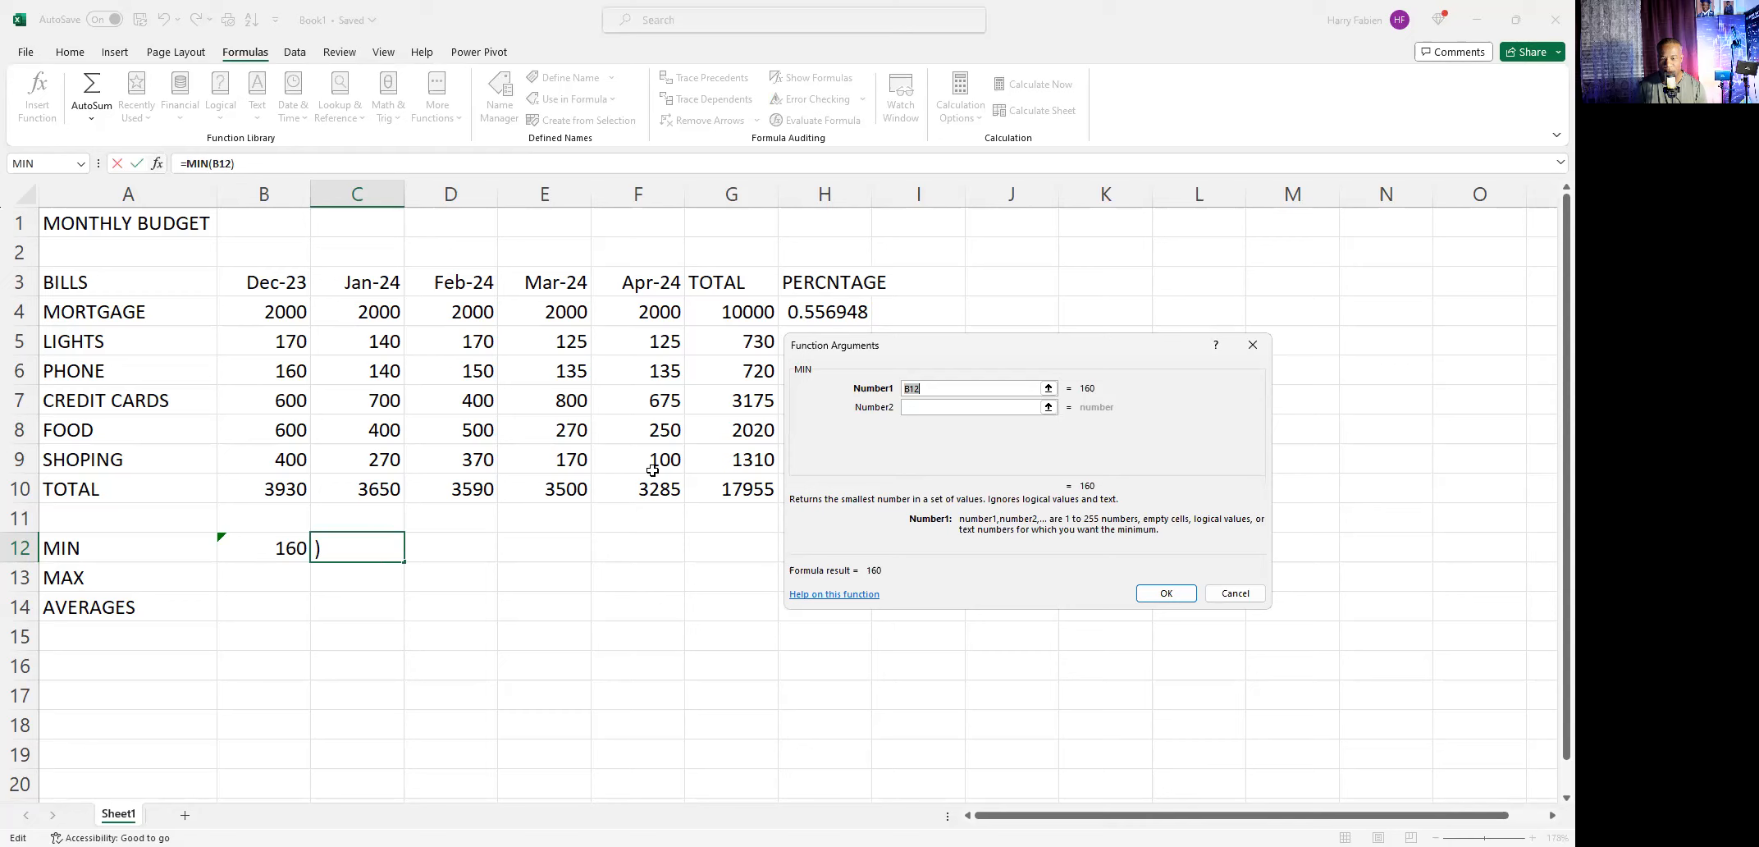
{"action": "key", "text": "BackSpace"}
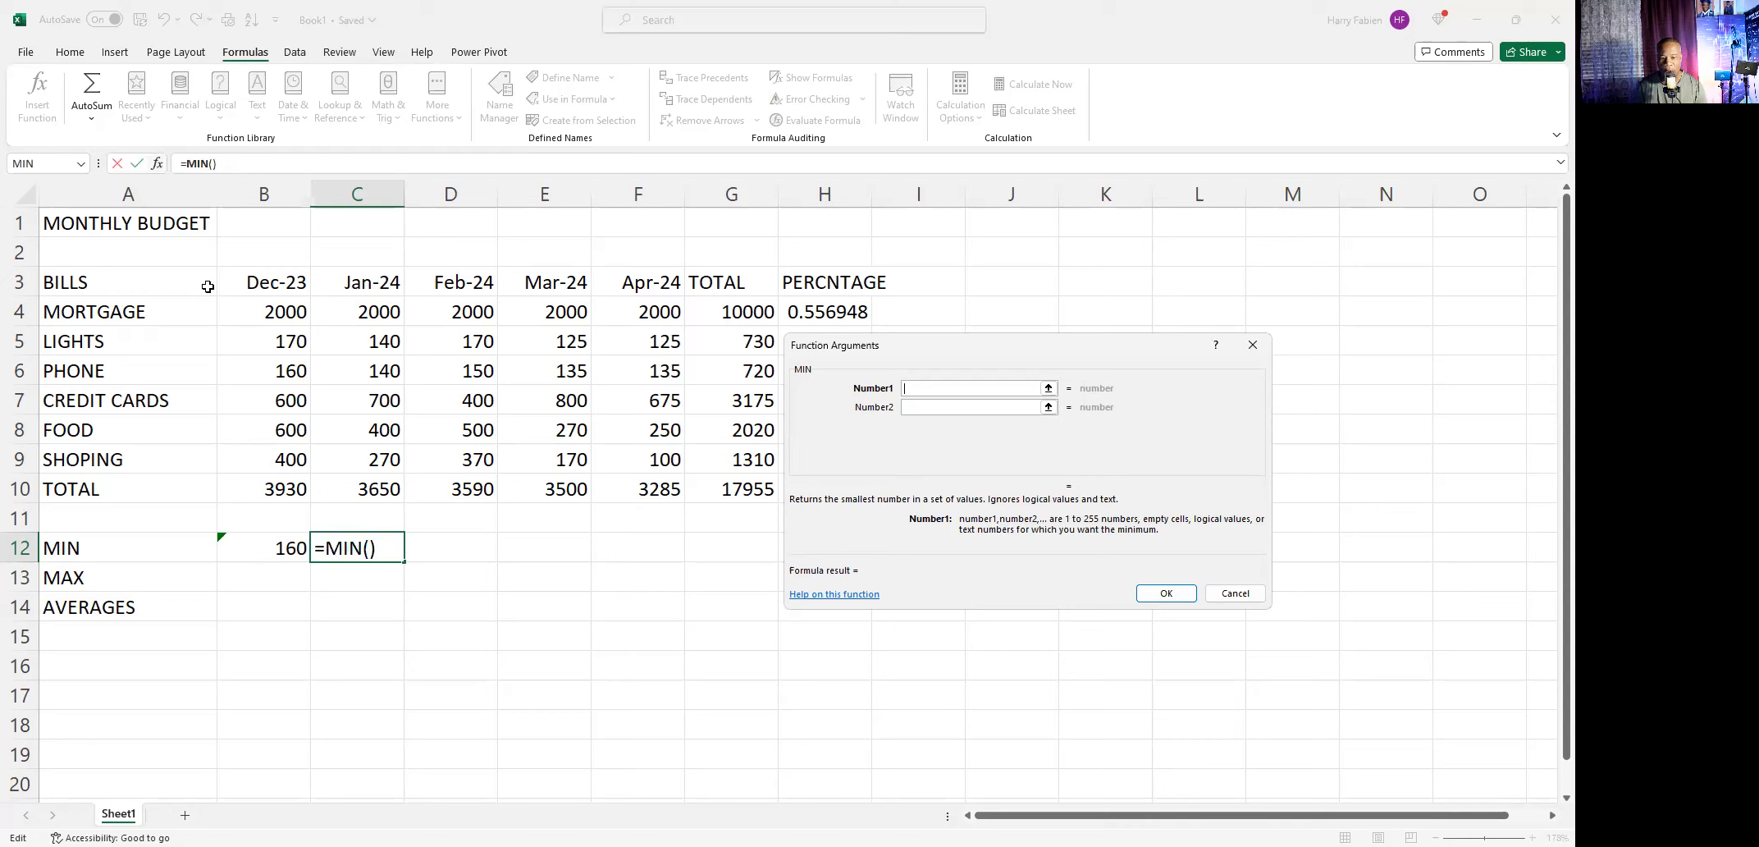
{"action": "left_click", "coordinate": [1259, 353]}
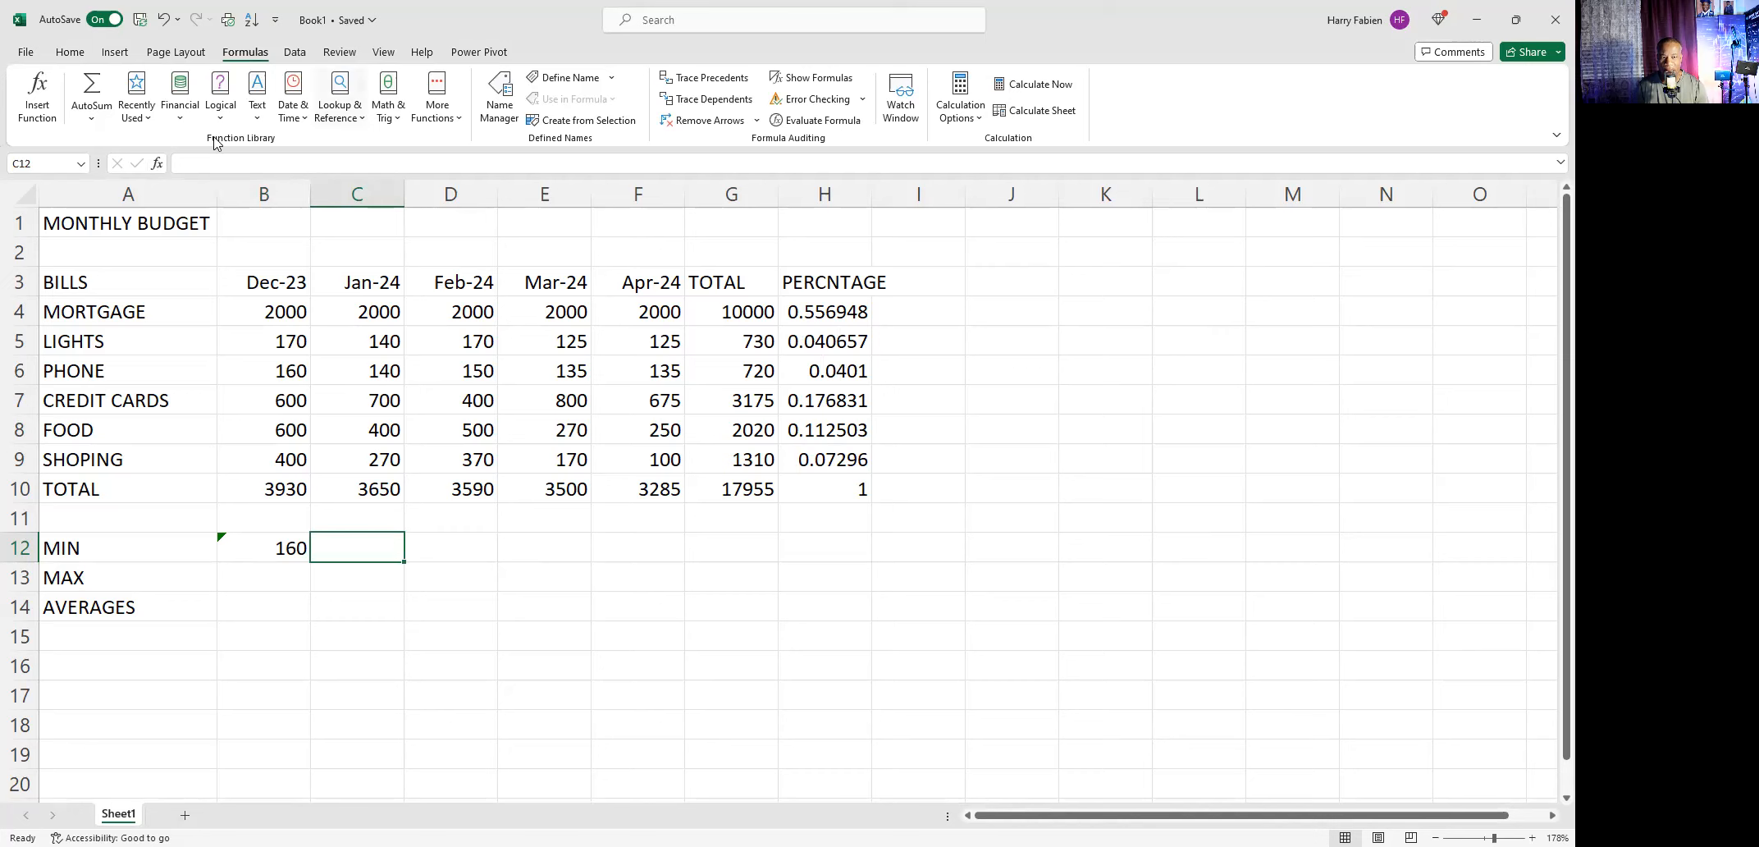
Step: Search for the MIN function and insert it in C12 over the Jan-24 bills, range C4:C9
{"action": "left_click", "coordinate": [155, 164]}
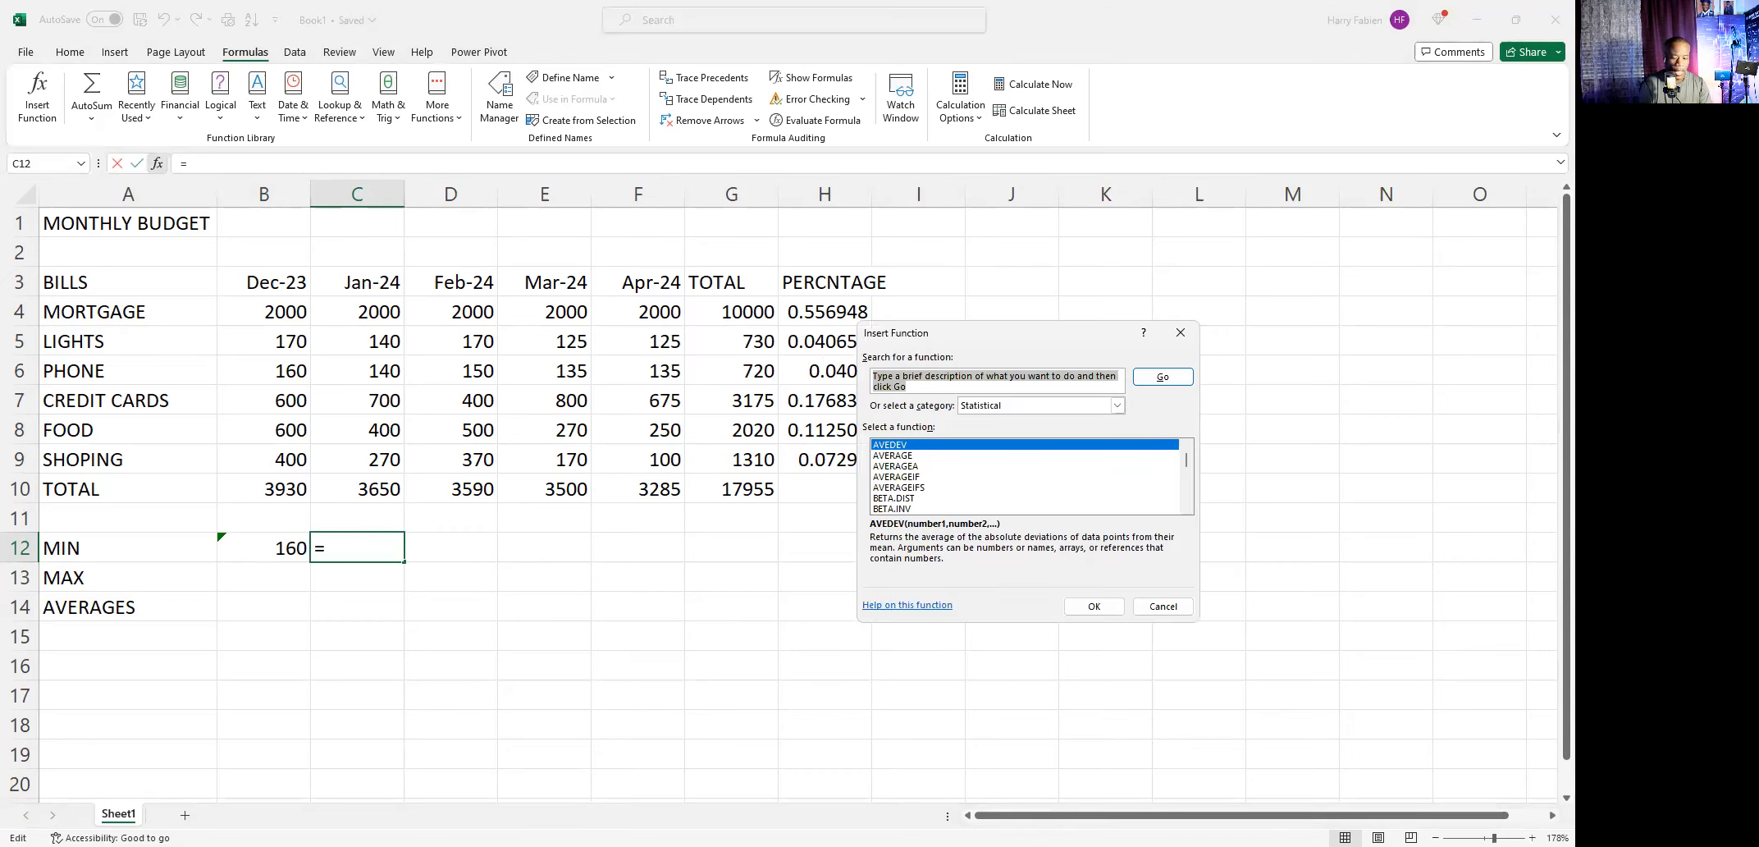
{"action": "type", "text": "MIN"}
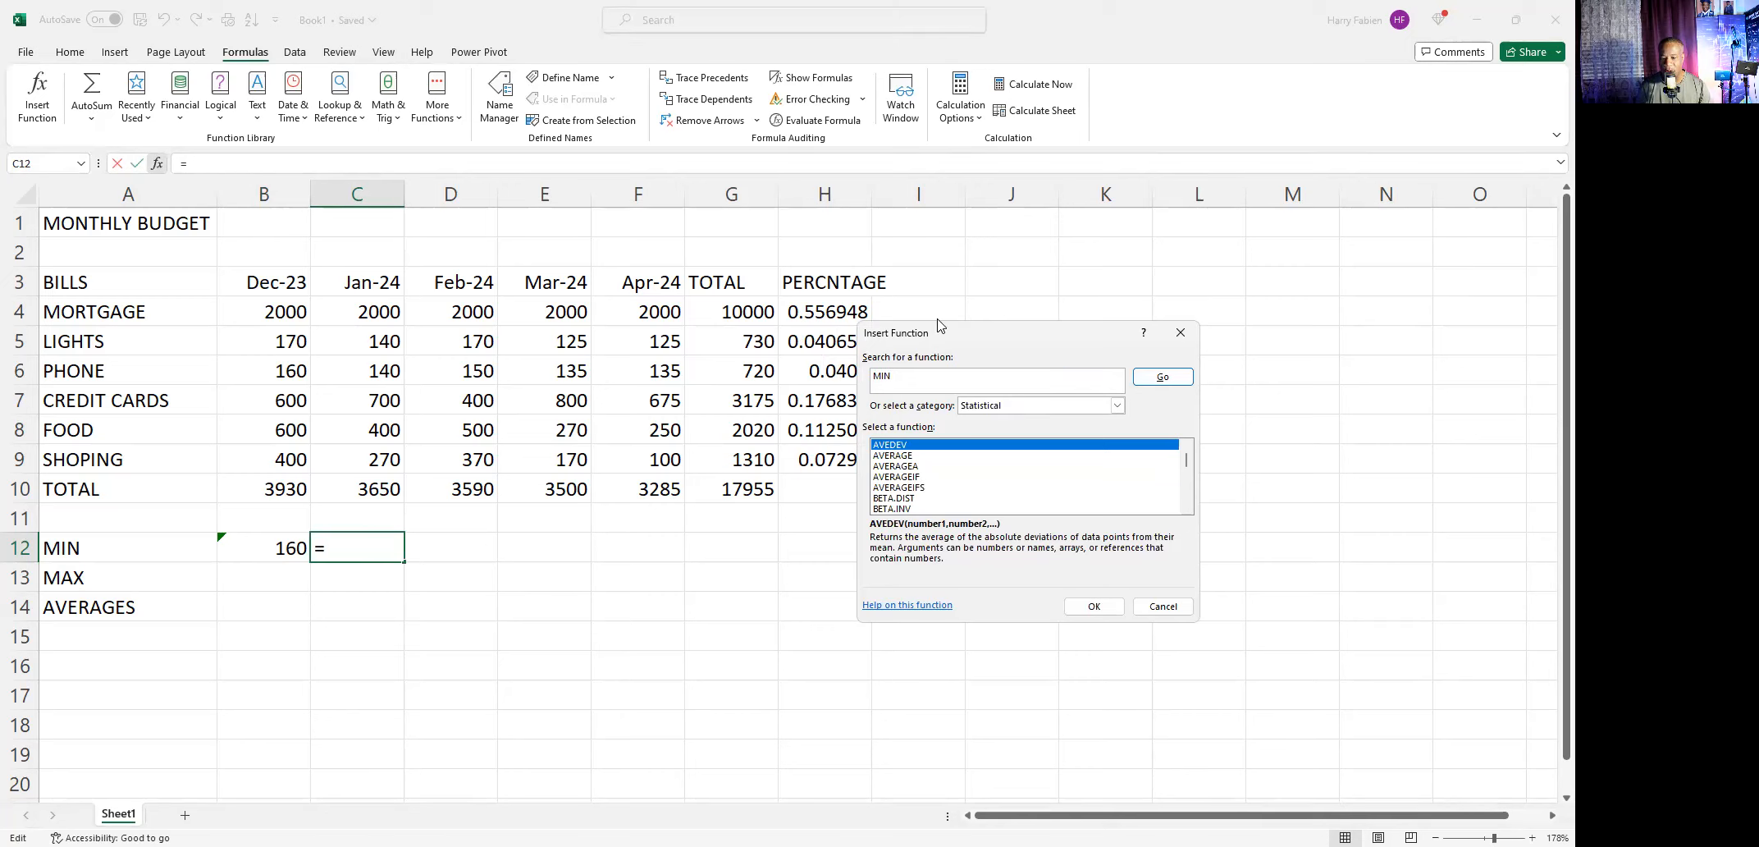
{"action": "left_click", "coordinate": [1181, 378]}
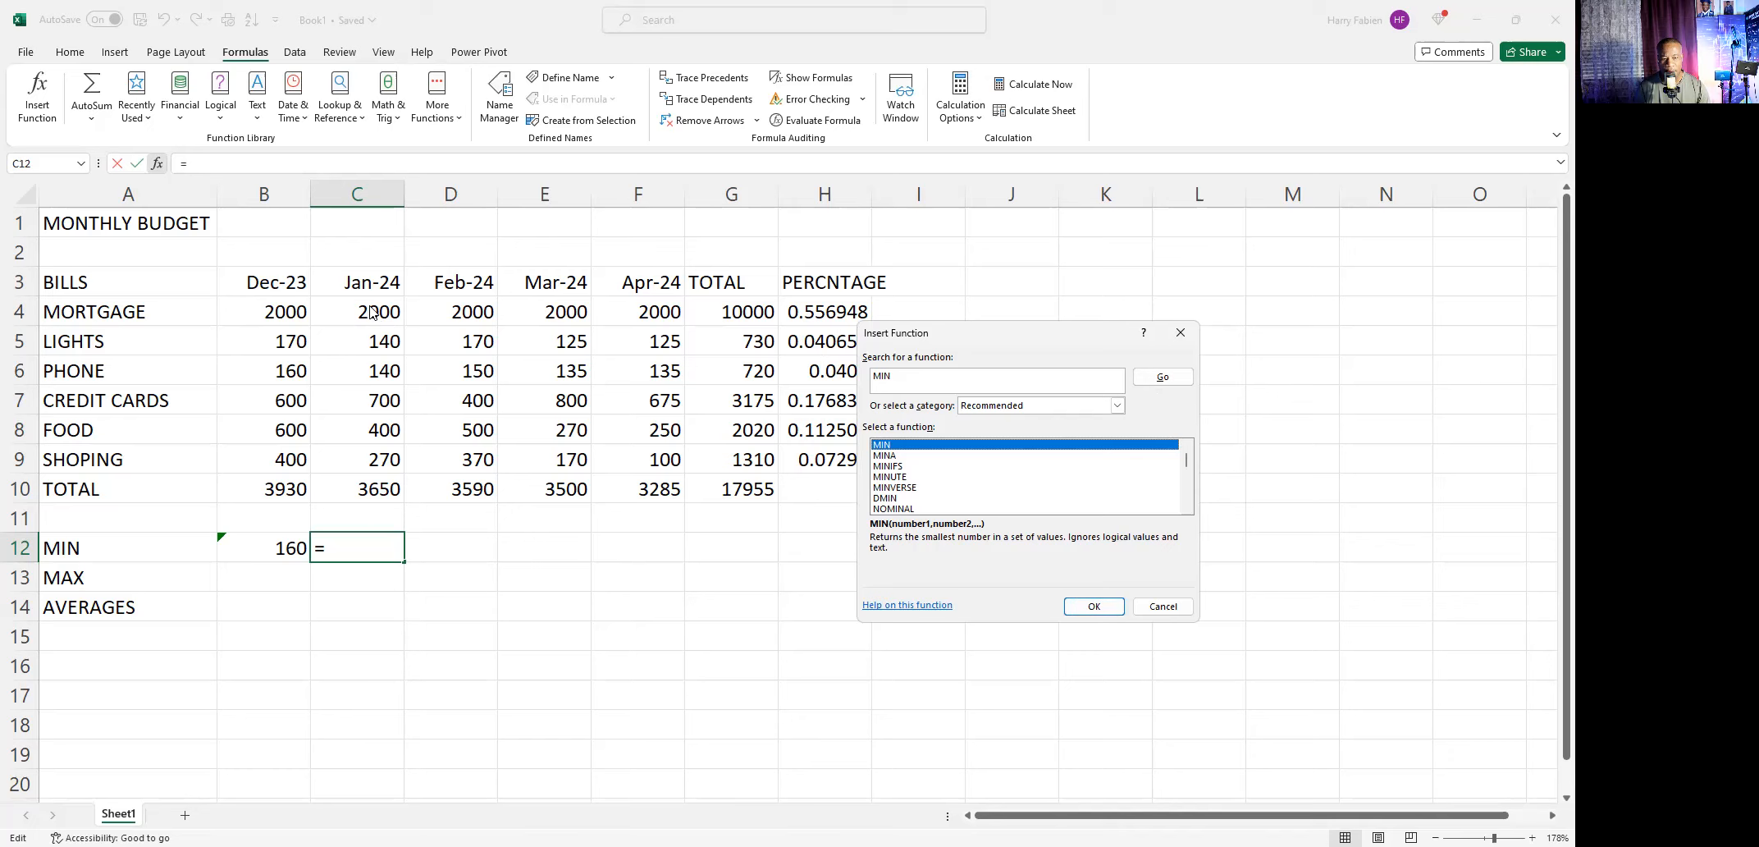
{"action": "left_click", "coordinate": [1095, 607]}
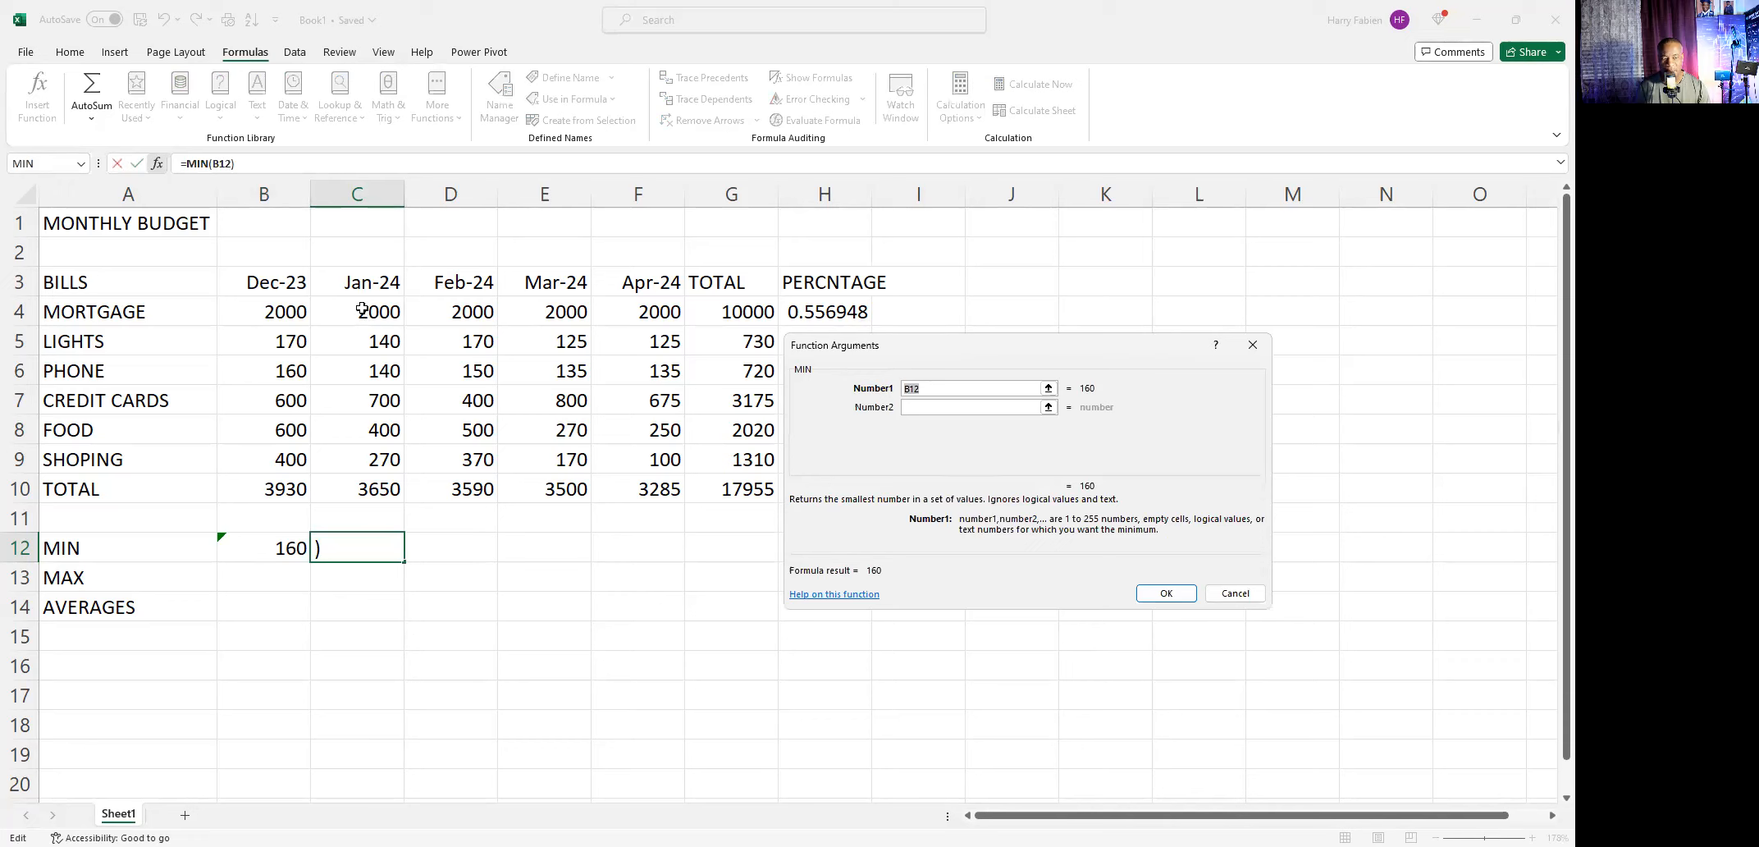
{"action": "left_click_drag", "start_coordinate": [358, 306], "coordinate": [390, 458]}
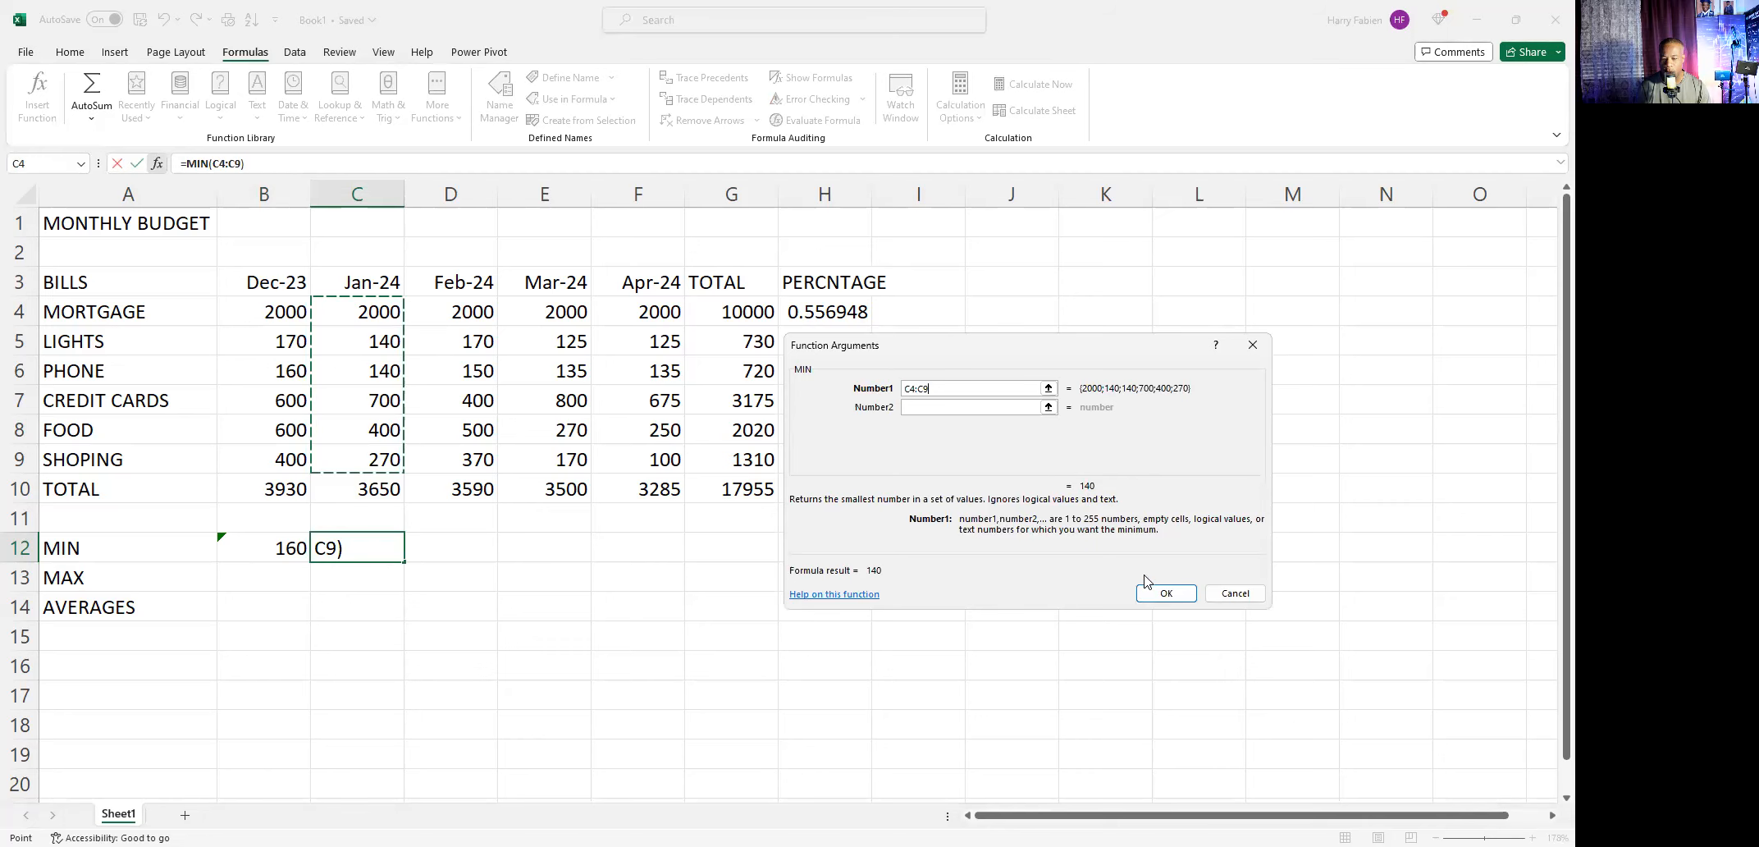
{"action": "left_click", "coordinate": [1165, 594]}
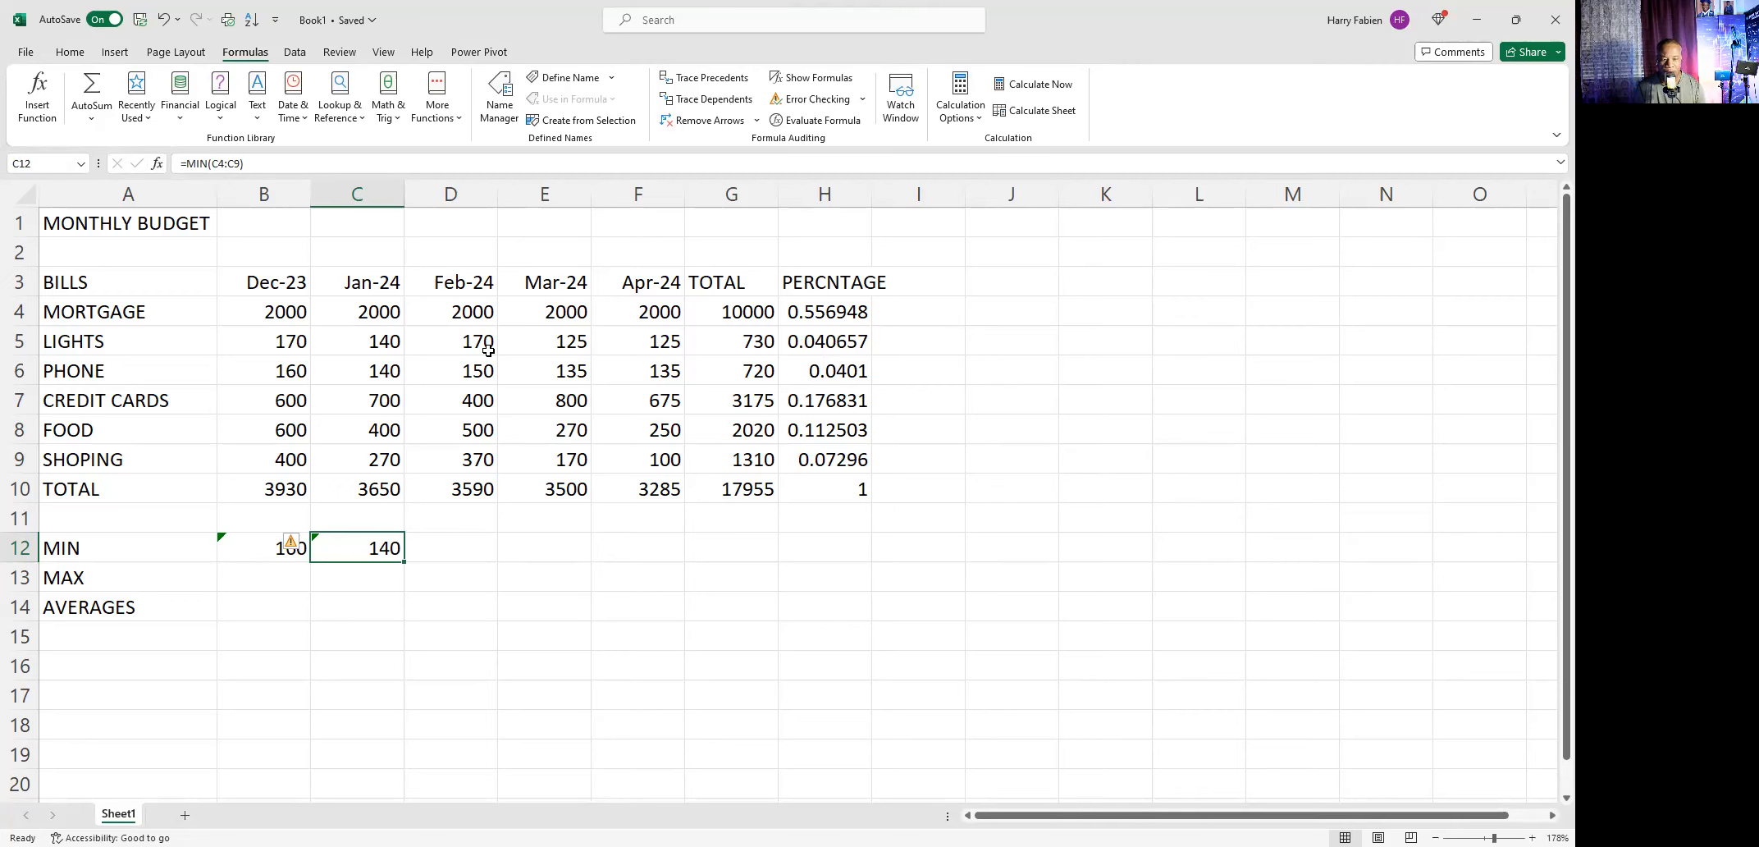
Step: Search for the MIN function and insert it in D12 over the Feb-24 bills, range D4:D9
{"action": "left_click", "coordinate": [472, 540]}
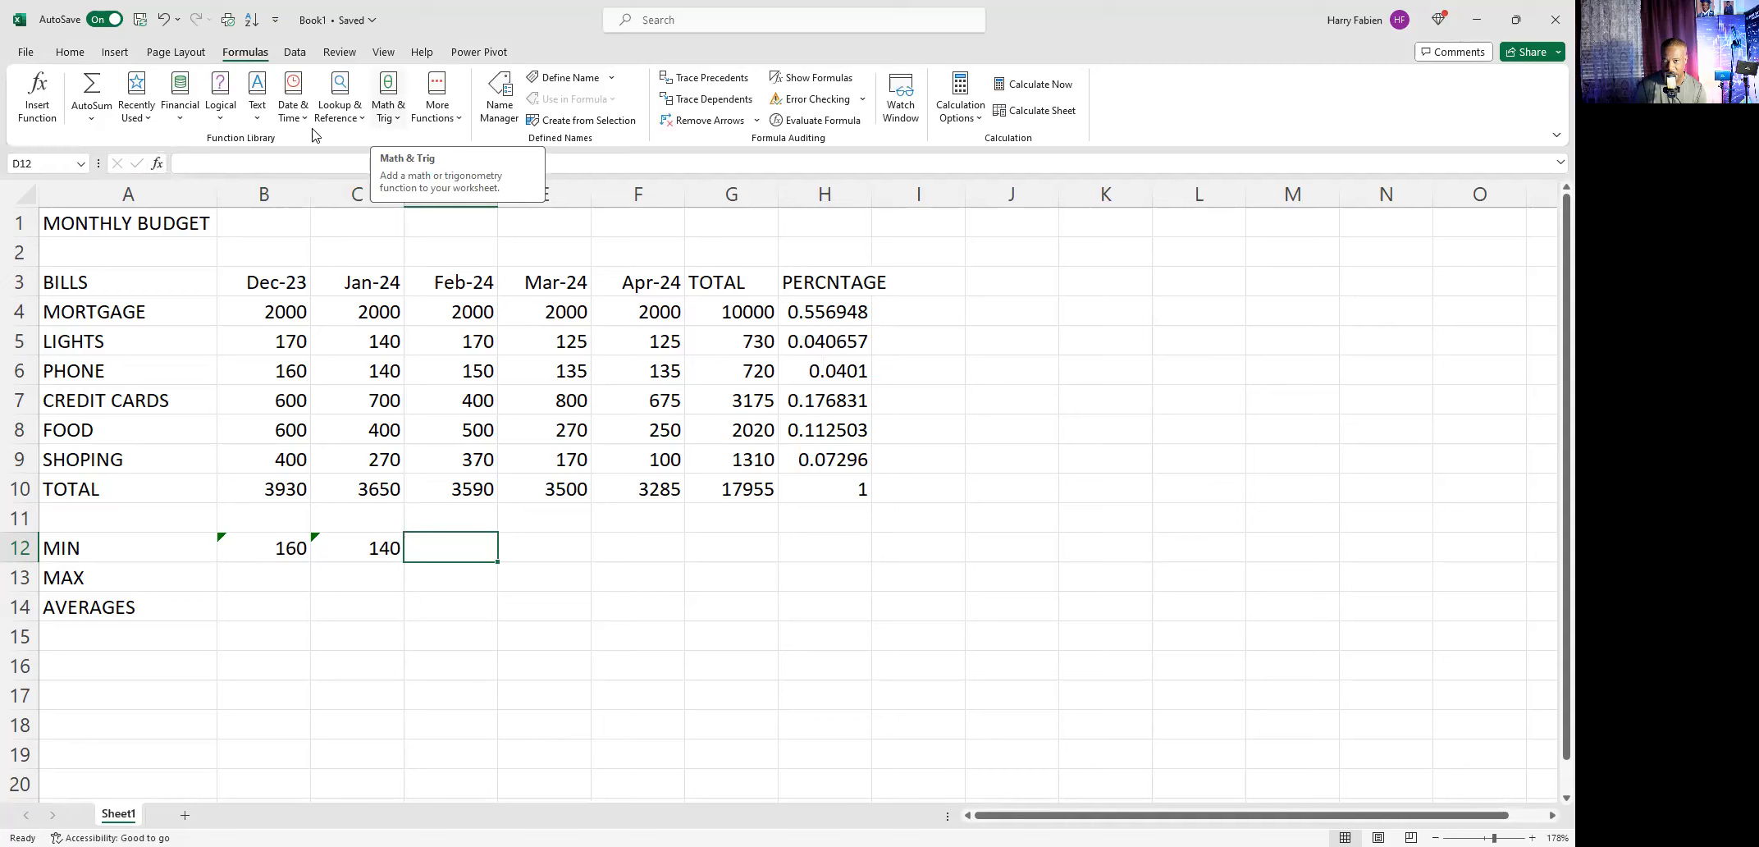
{"action": "left_click", "coordinate": [158, 164]}
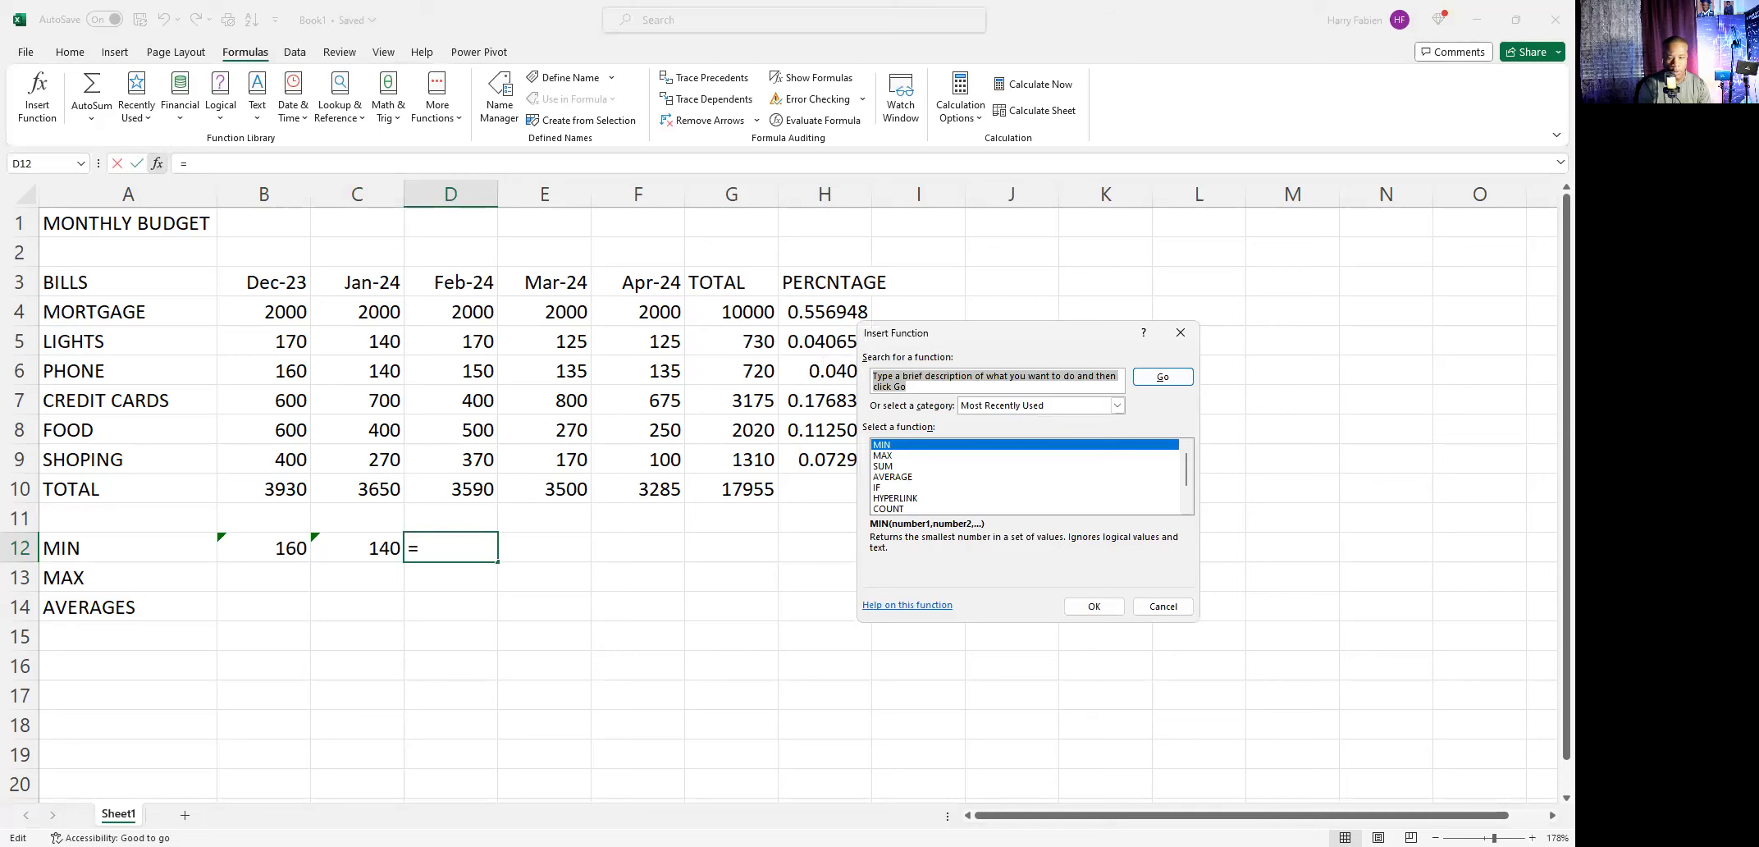
{"action": "type", "text": "MIN"}
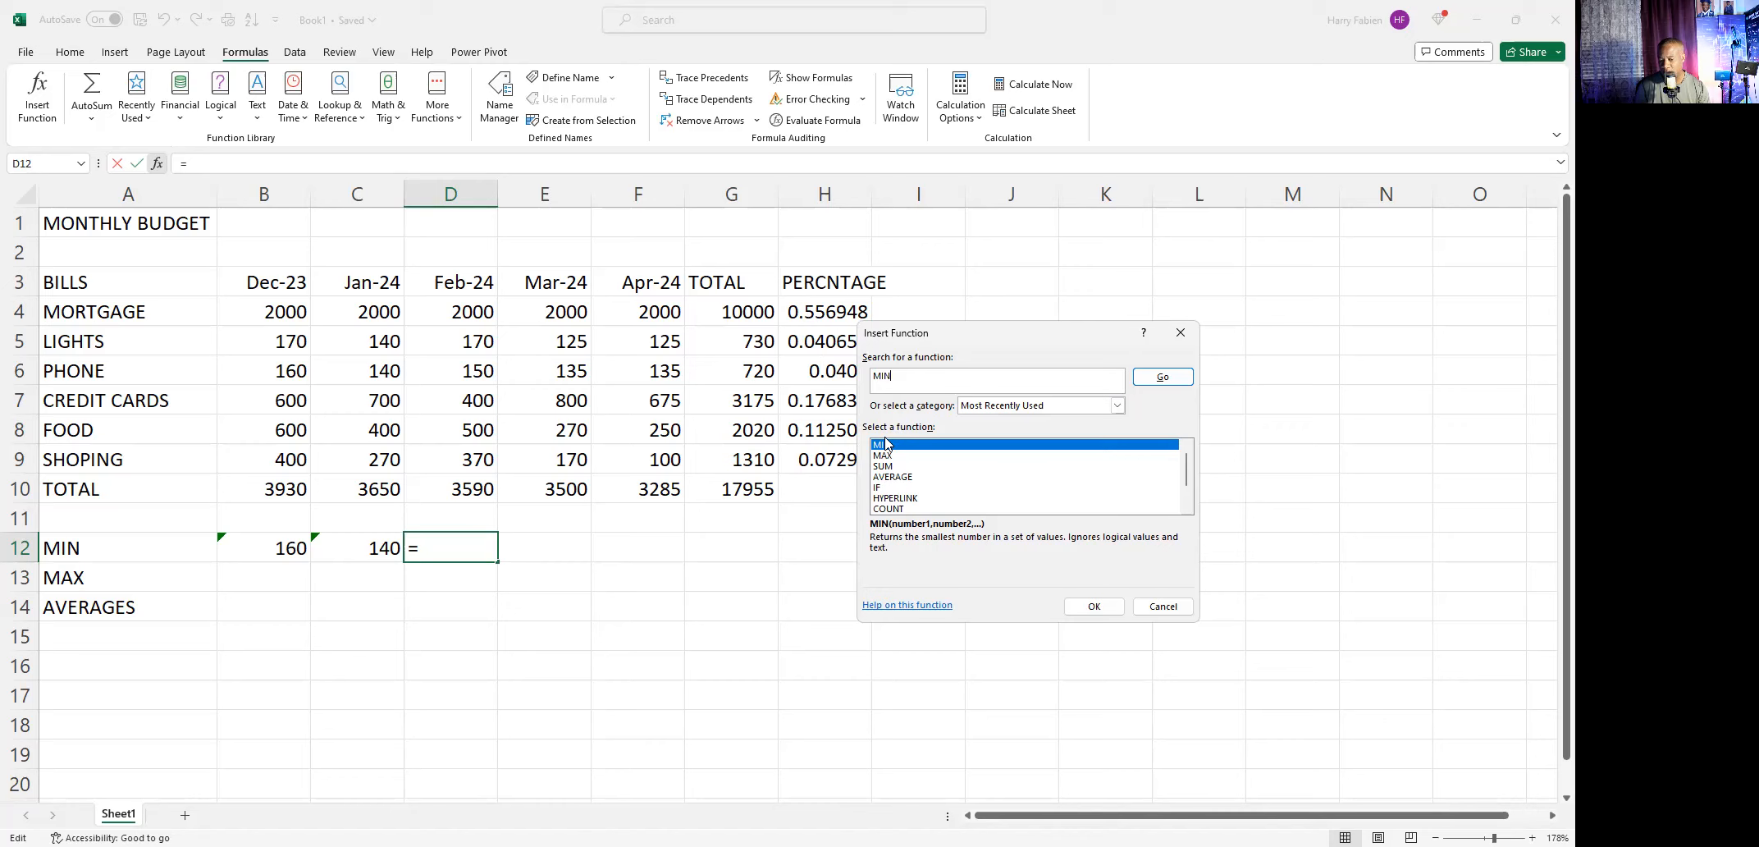
{"action": "left_click", "coordinate": [1173, 384]}
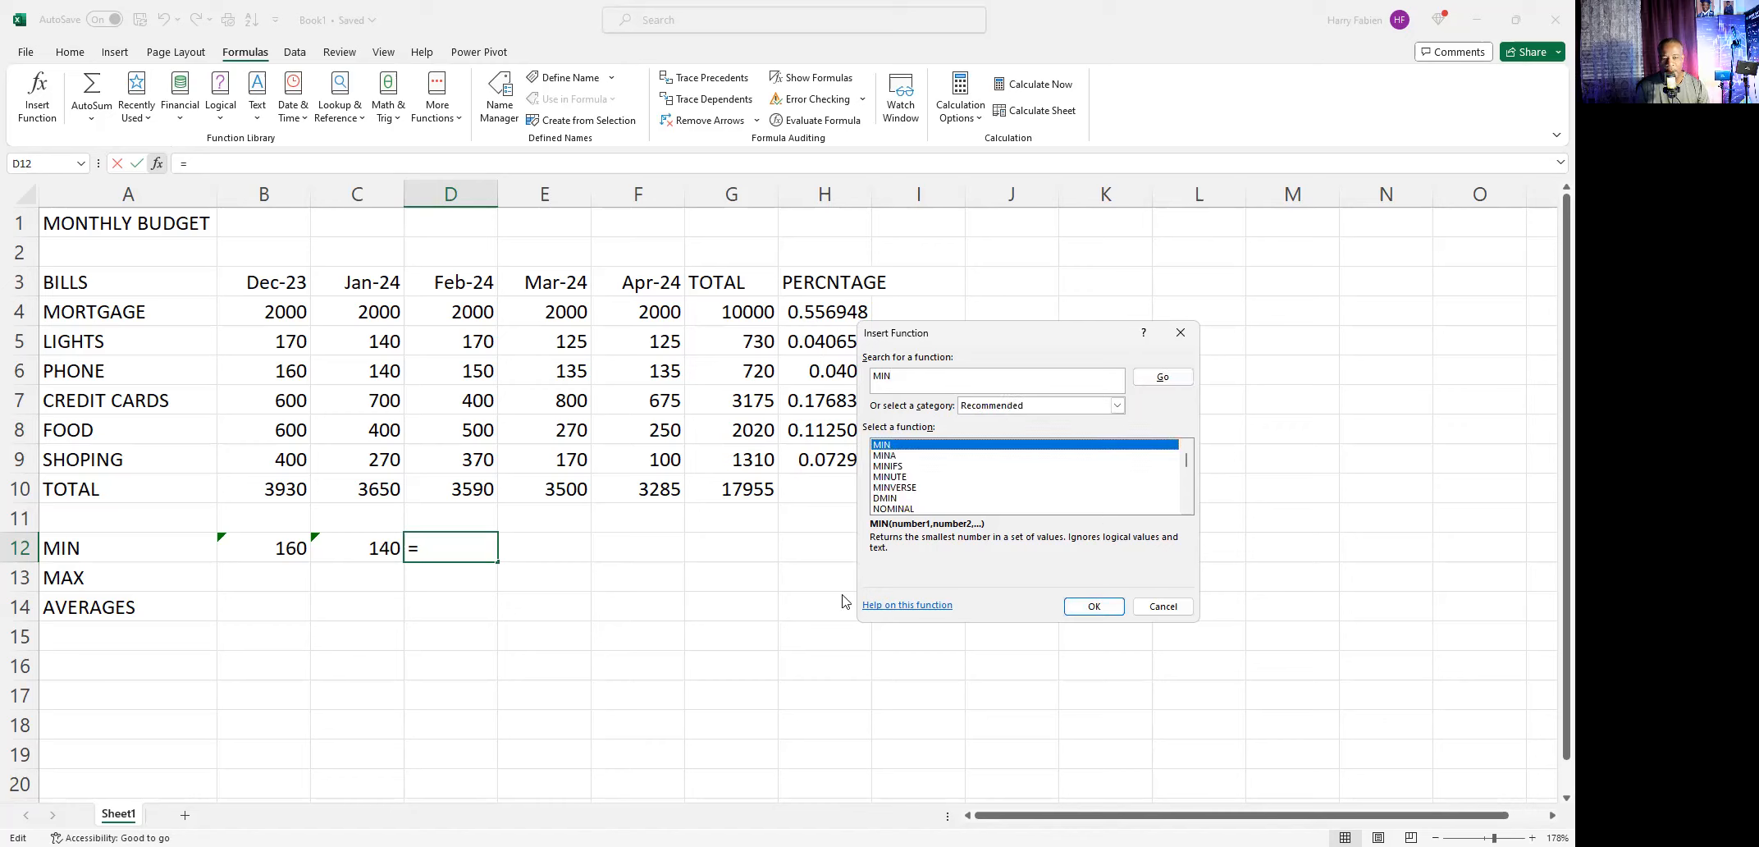
{"action": "left_click", "coordinate": [1094, 607]}
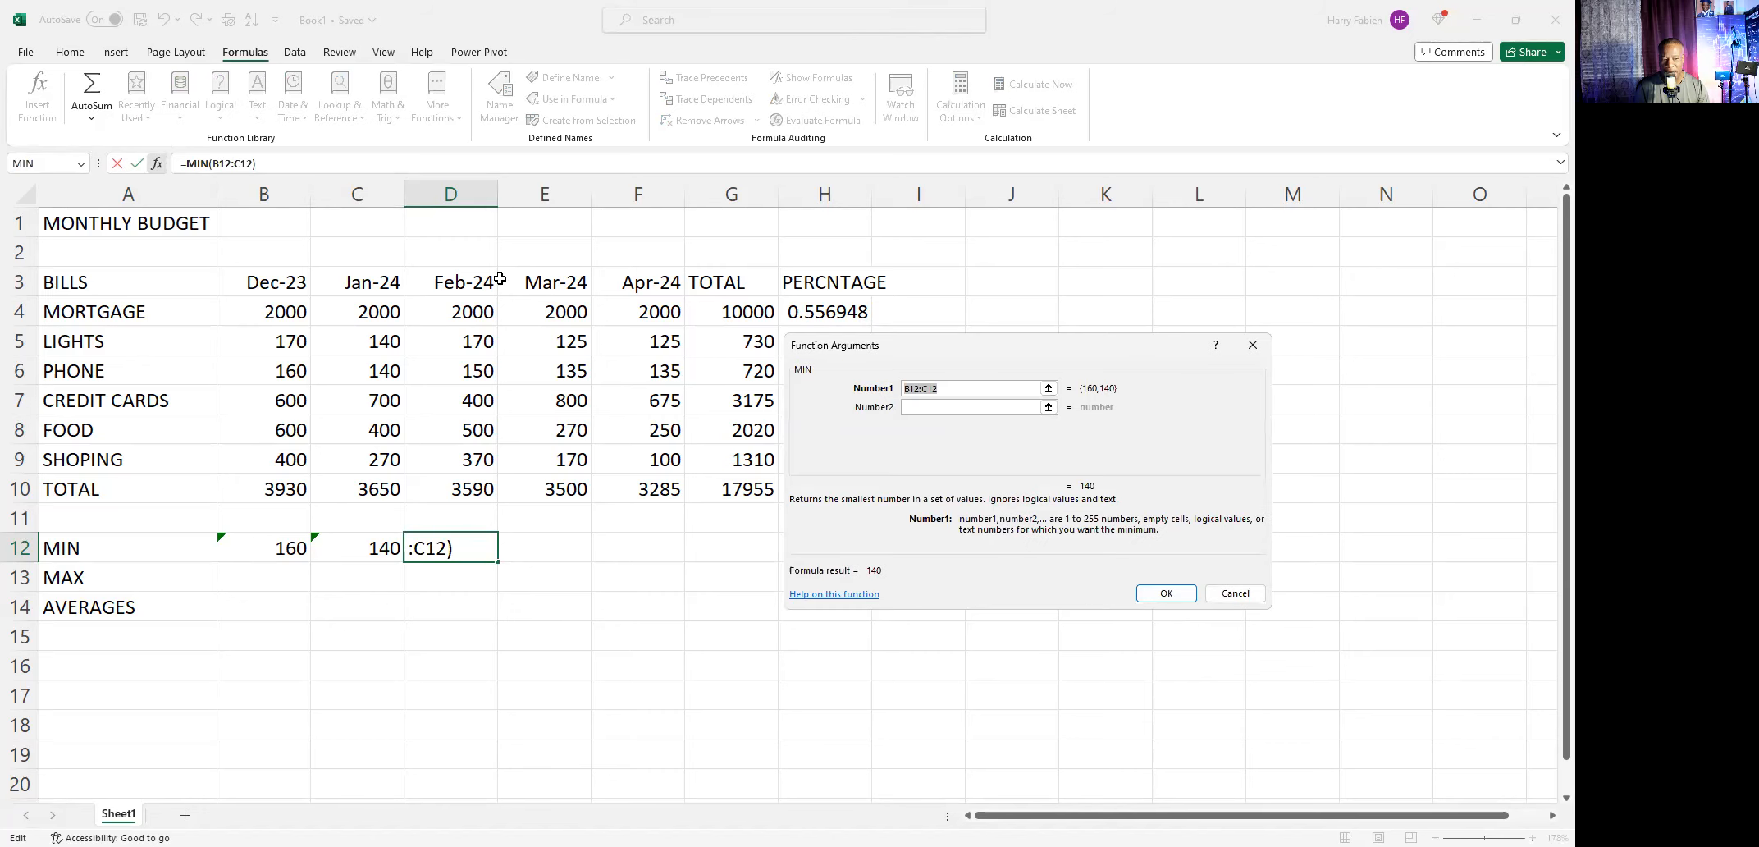
{"action": "key", "text": "BackSpace"}
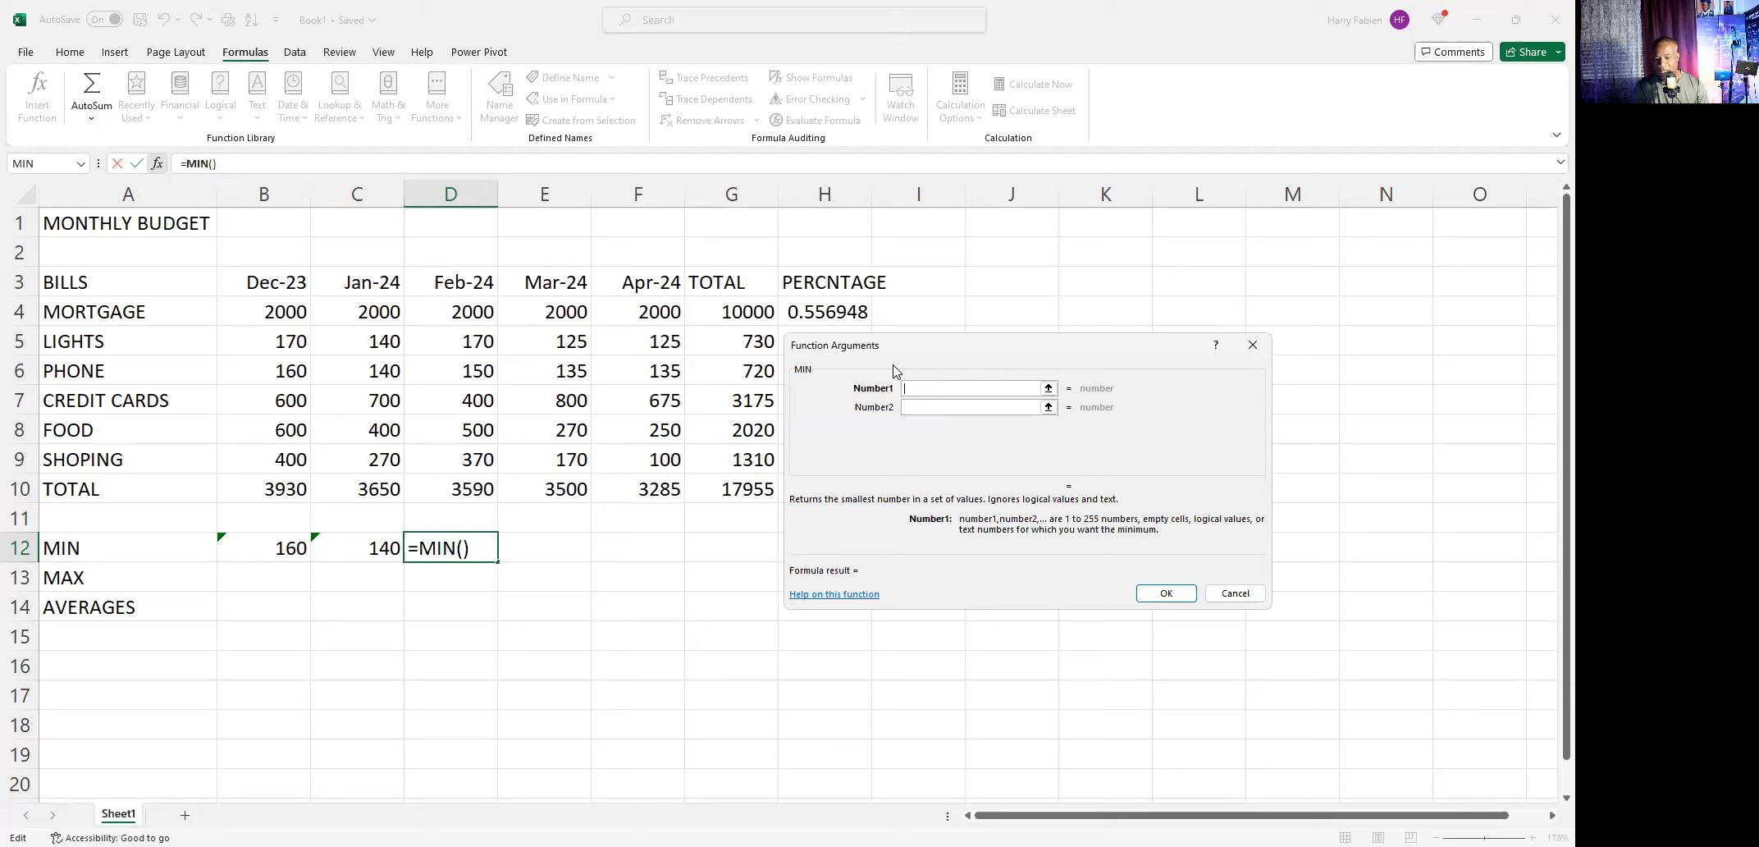
{"action": "left_click", "coordinate": [458, 311]}
{"action": "left_click_drag", "start_coordinate": [479, 380], "coordinate": [489, 454]}
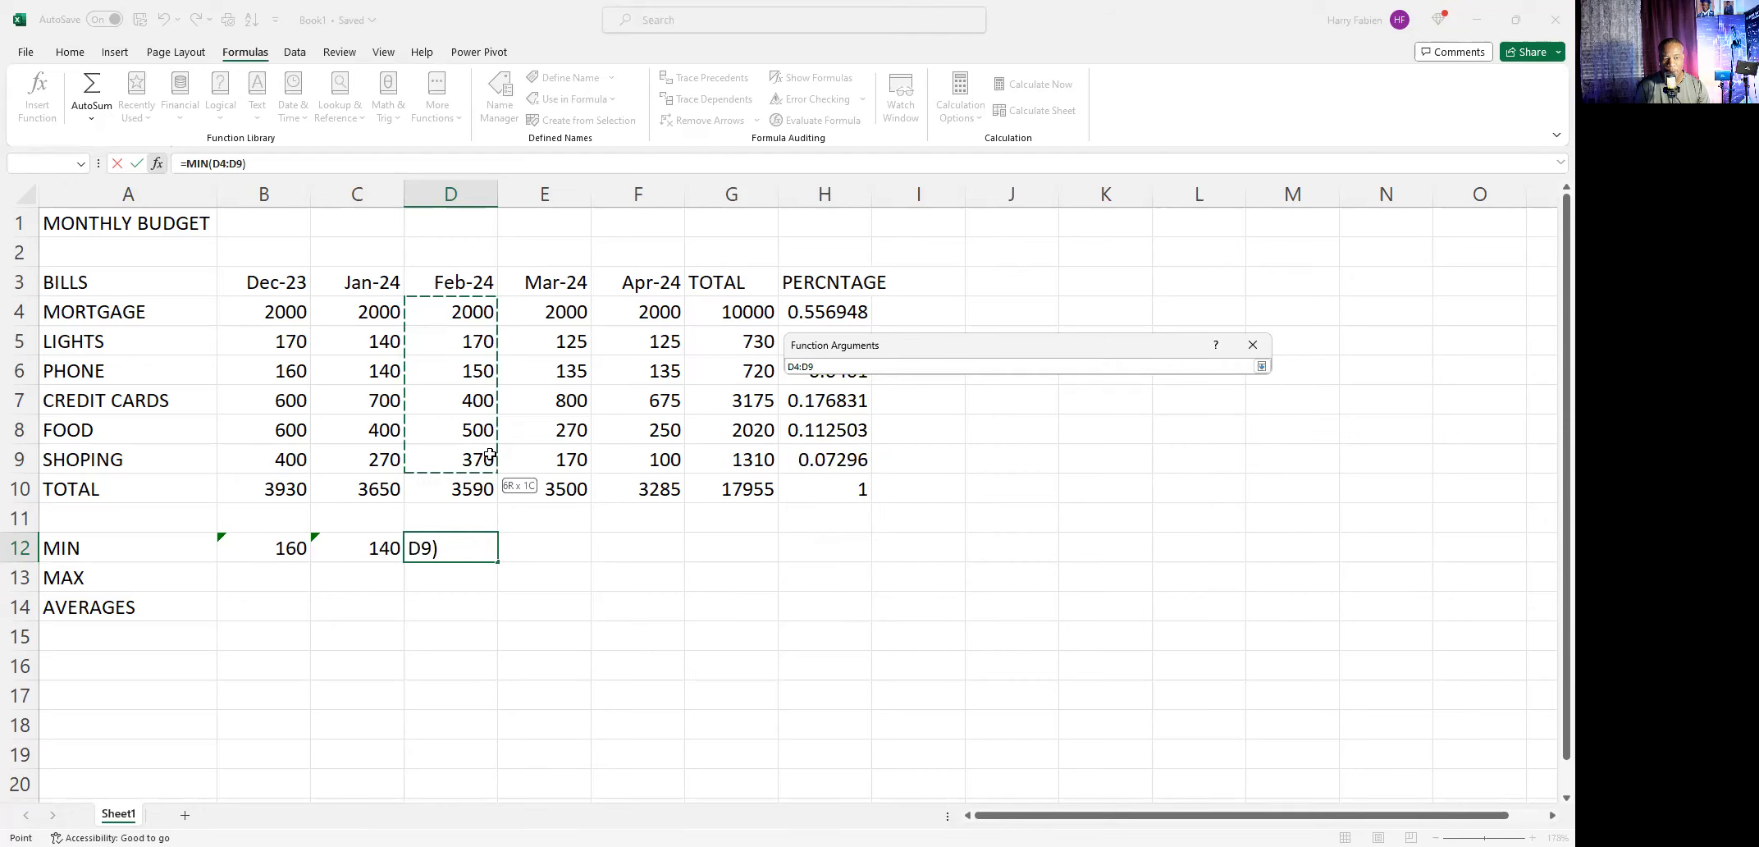
{"action": "left_click_drag", "start_coordinate": [490, 455], "coordinate": [492, 460]}
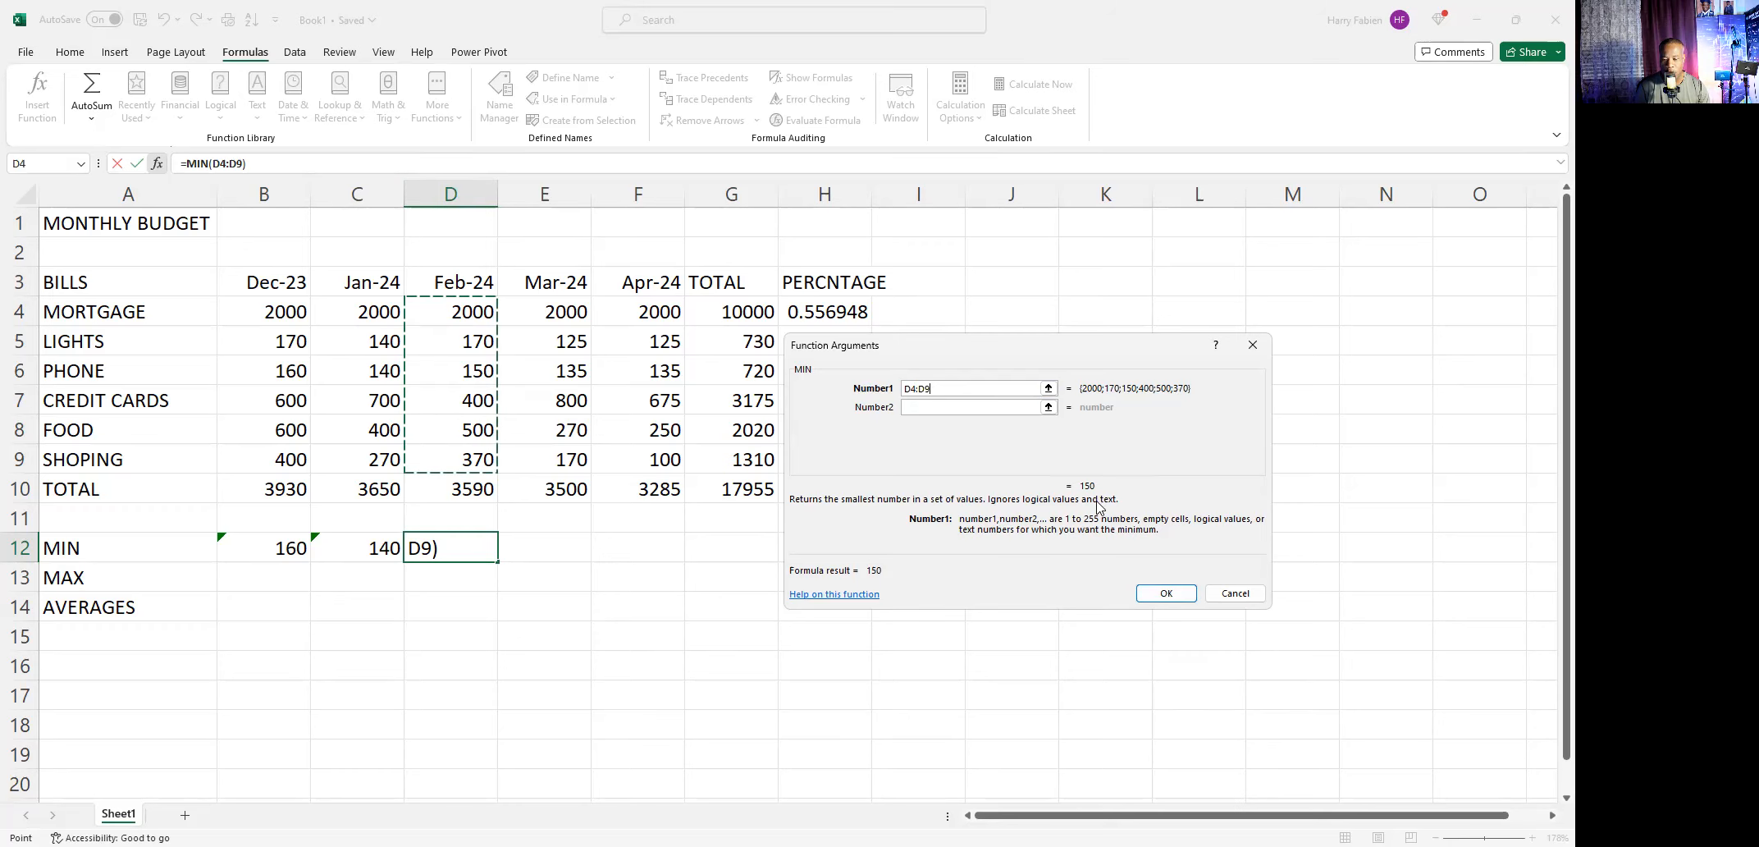
{"action": "left_click", "coordinate": [1157, 590]}
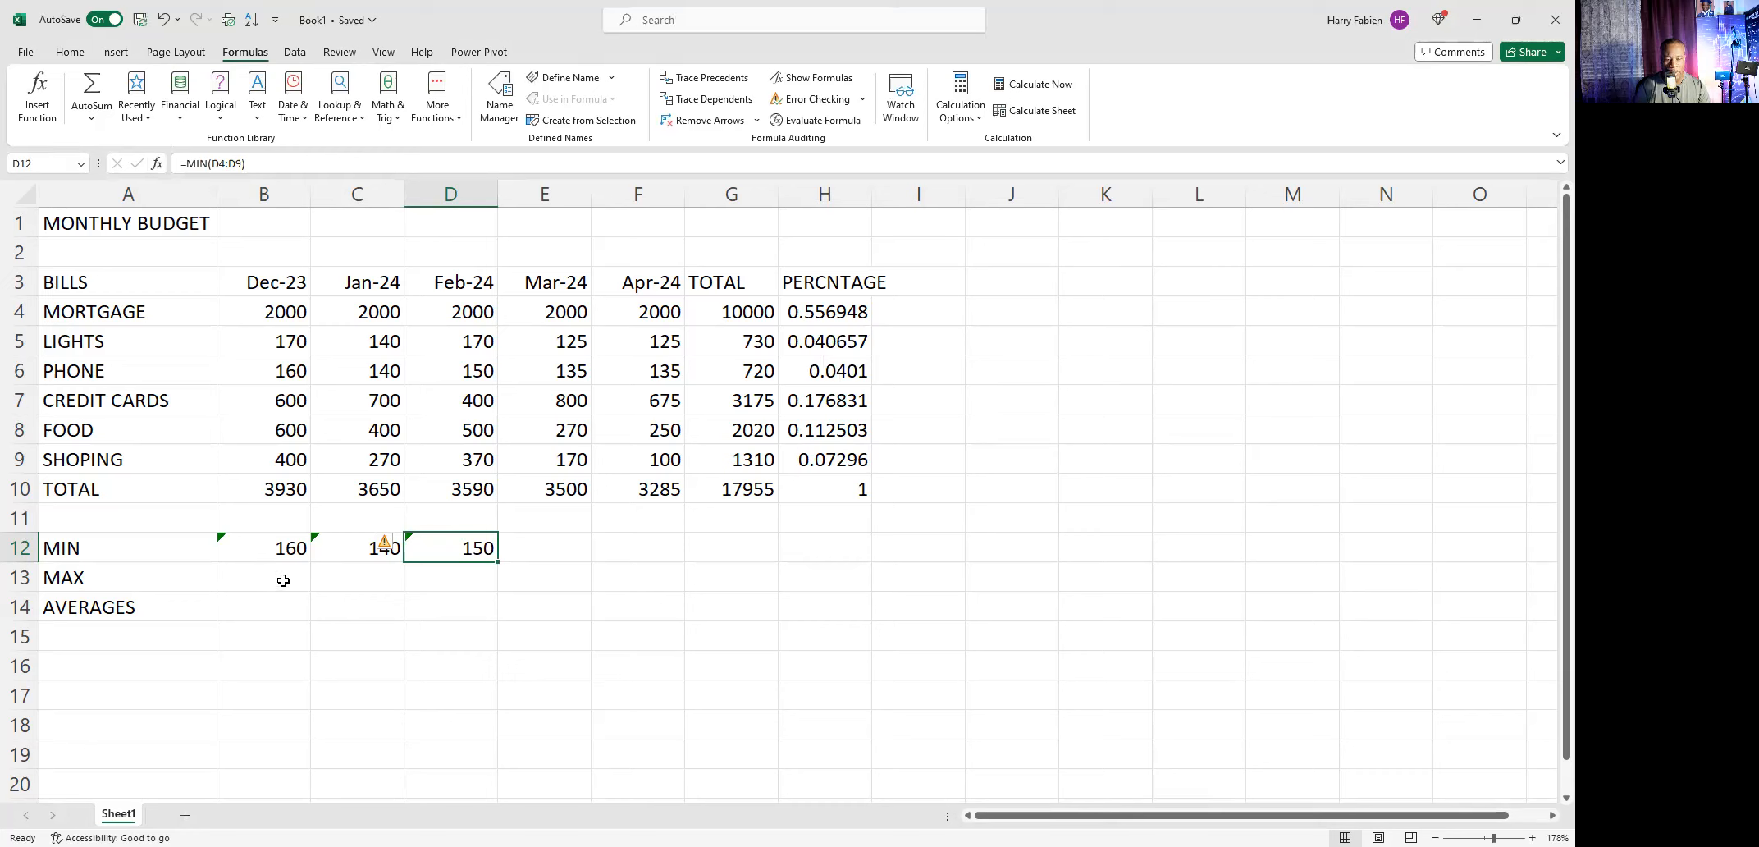
Step: Search for the MAX function and insert it in B13 over the Dec-23 bills, range B4:B9
{"action": "left_click", "coordinate": [287, 573]}
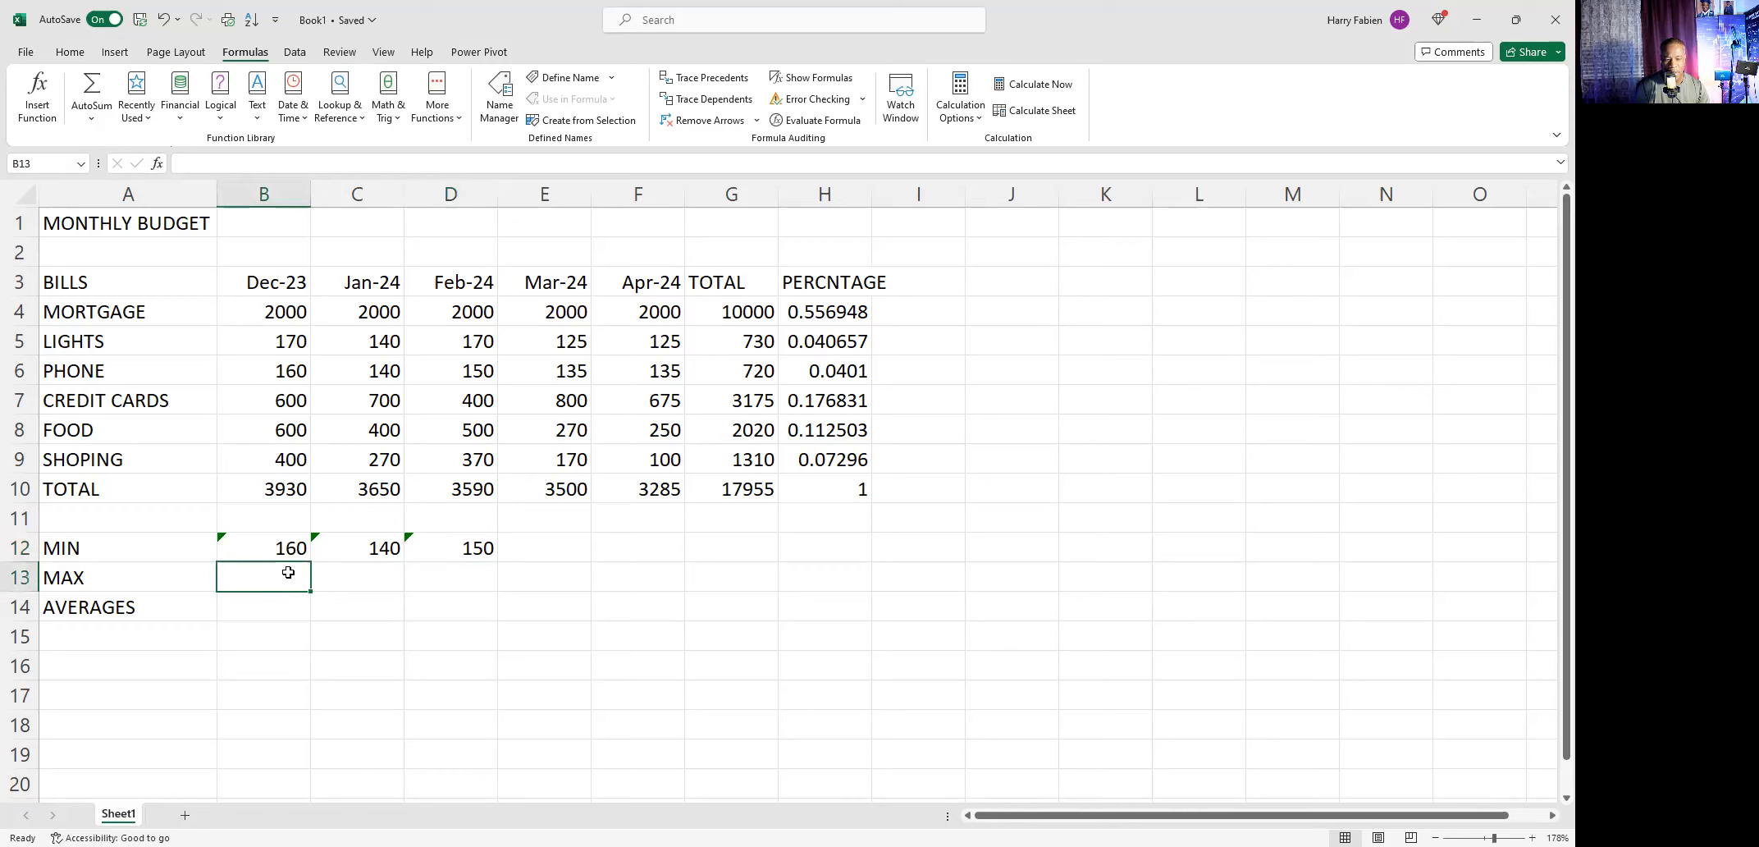
{"action": "left_click", "coordinate": [158, 165]}
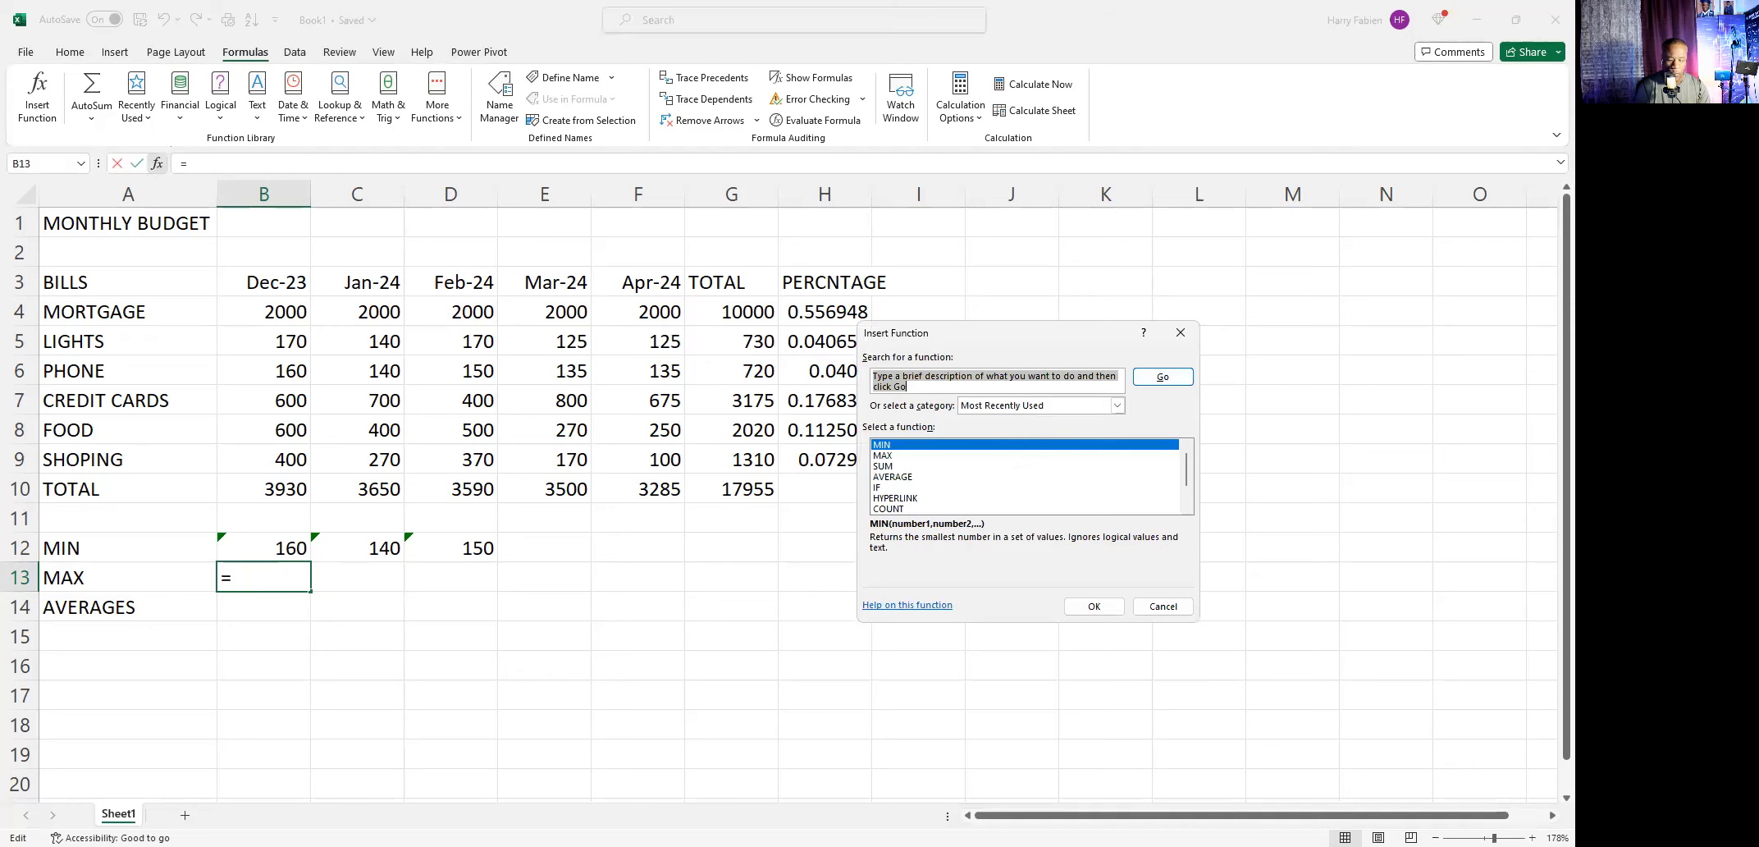
{"action": "key", "text": "BackSpace"}
{"action": "type", "text": "MAX"}
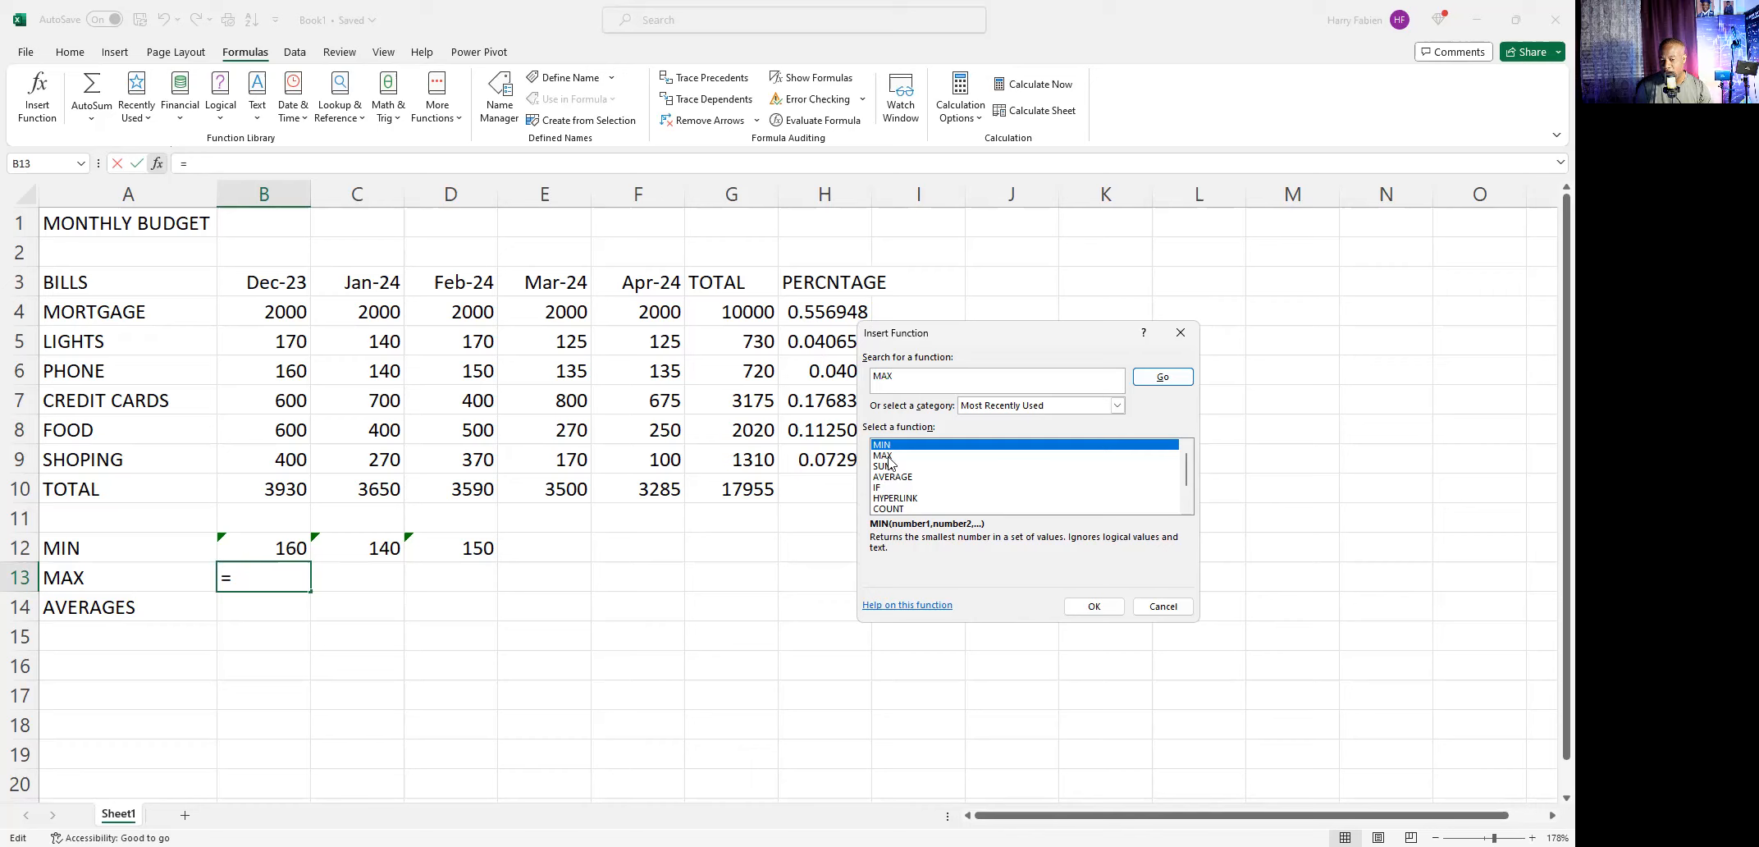
{"action": "left_click", "coordinate": [1164, 381]}
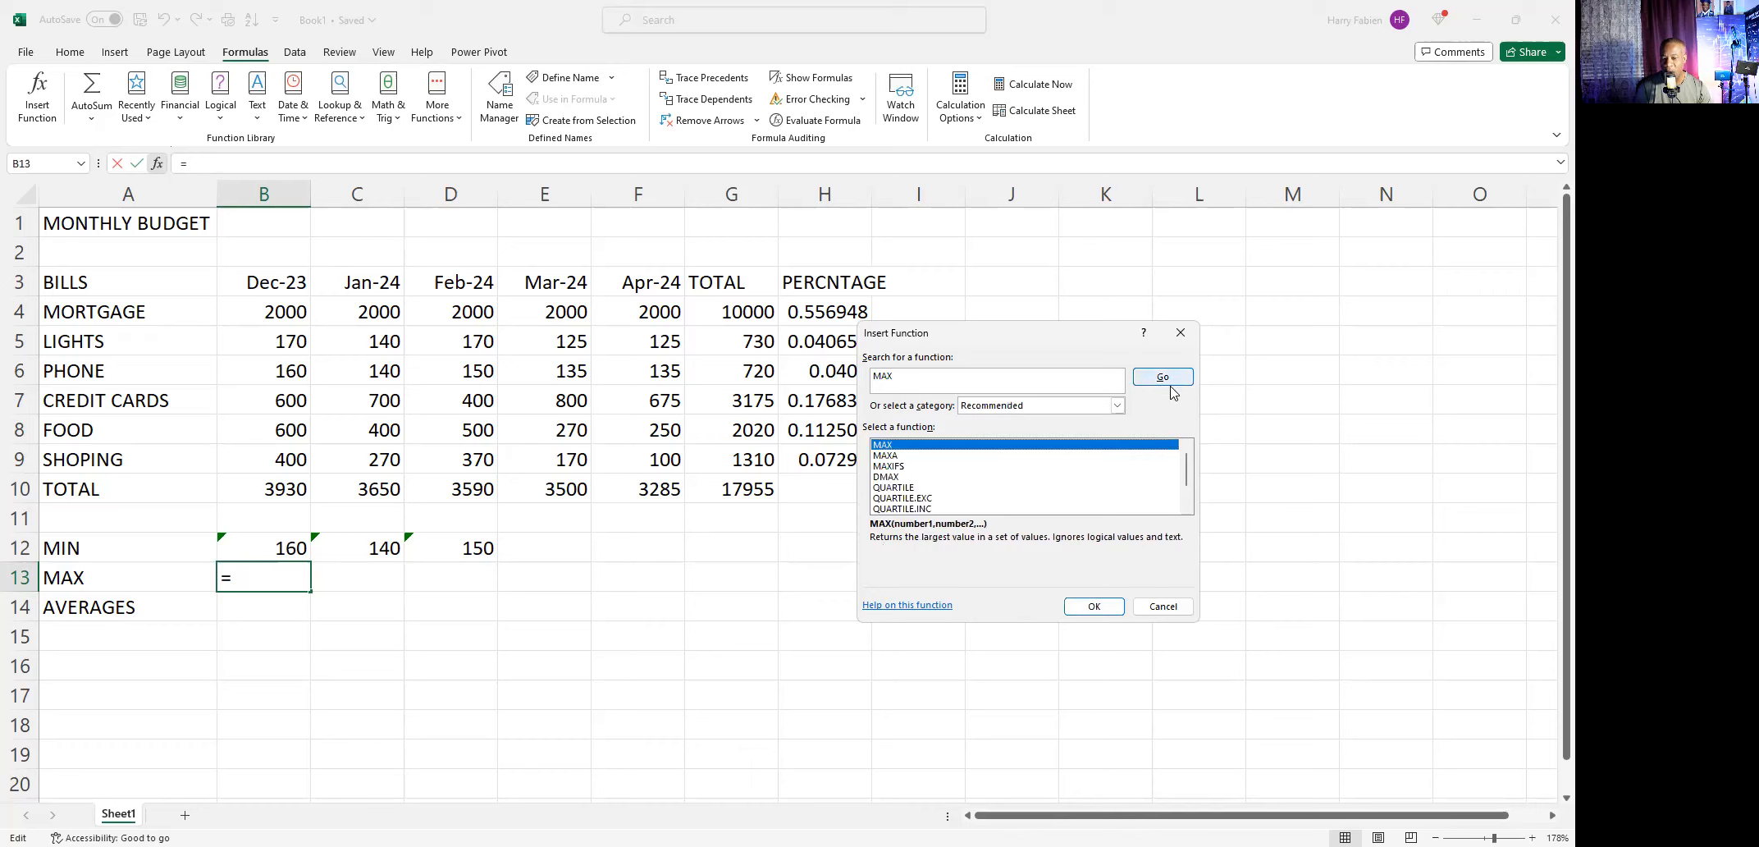
{"action": "left_click", "coordinate": [1096, 606]}
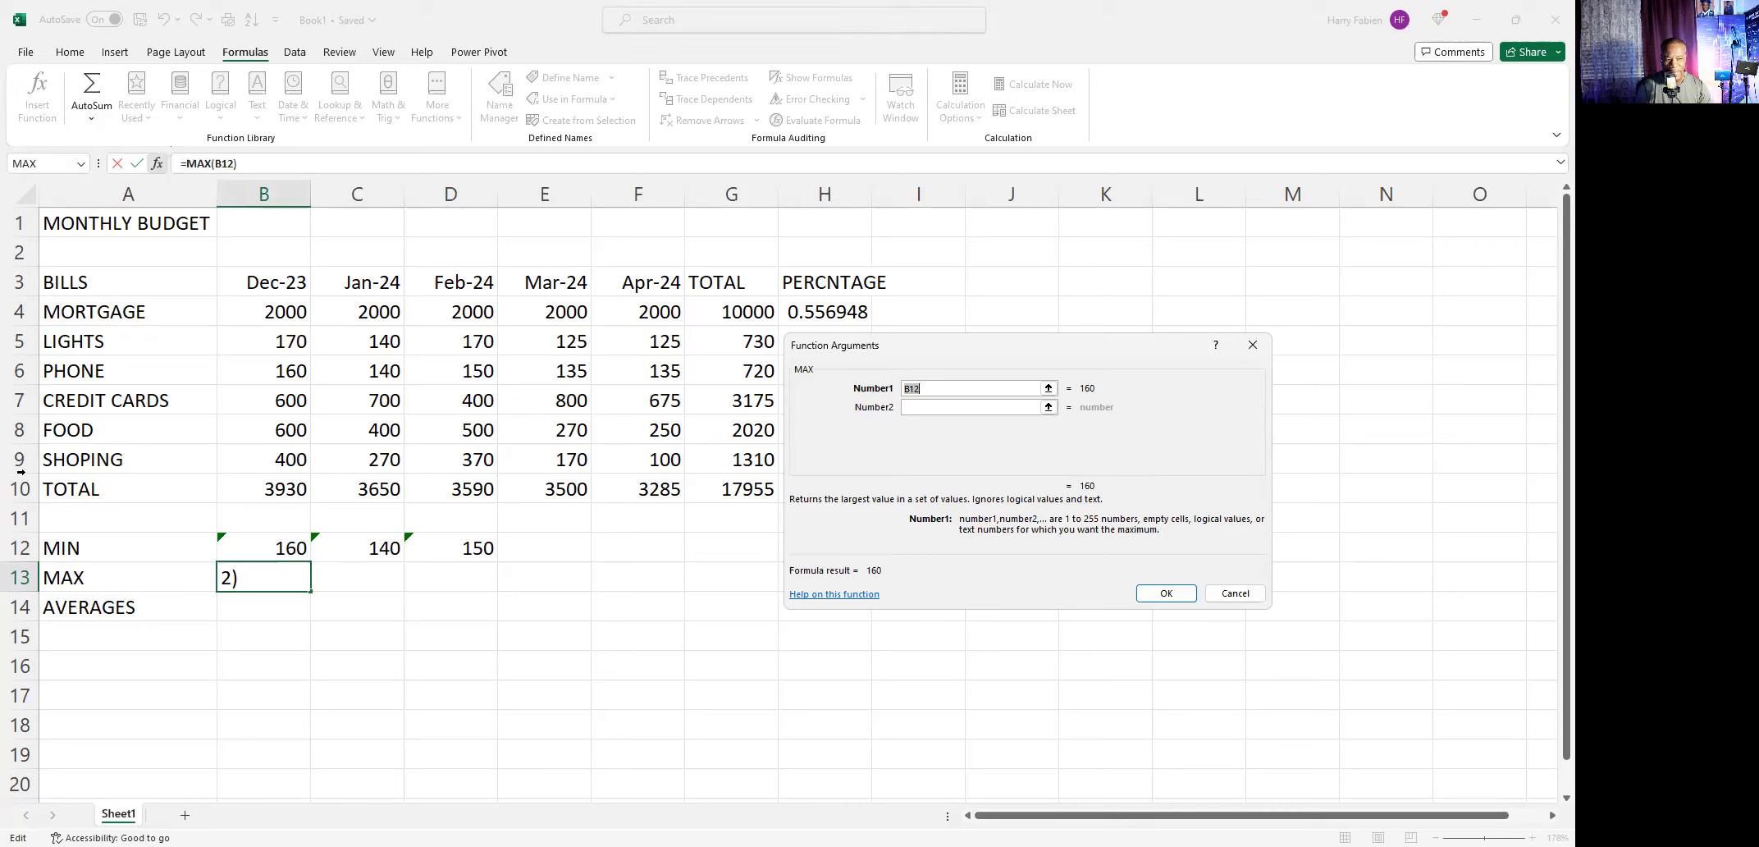
{"action": "key", "text": "BackSpace"}
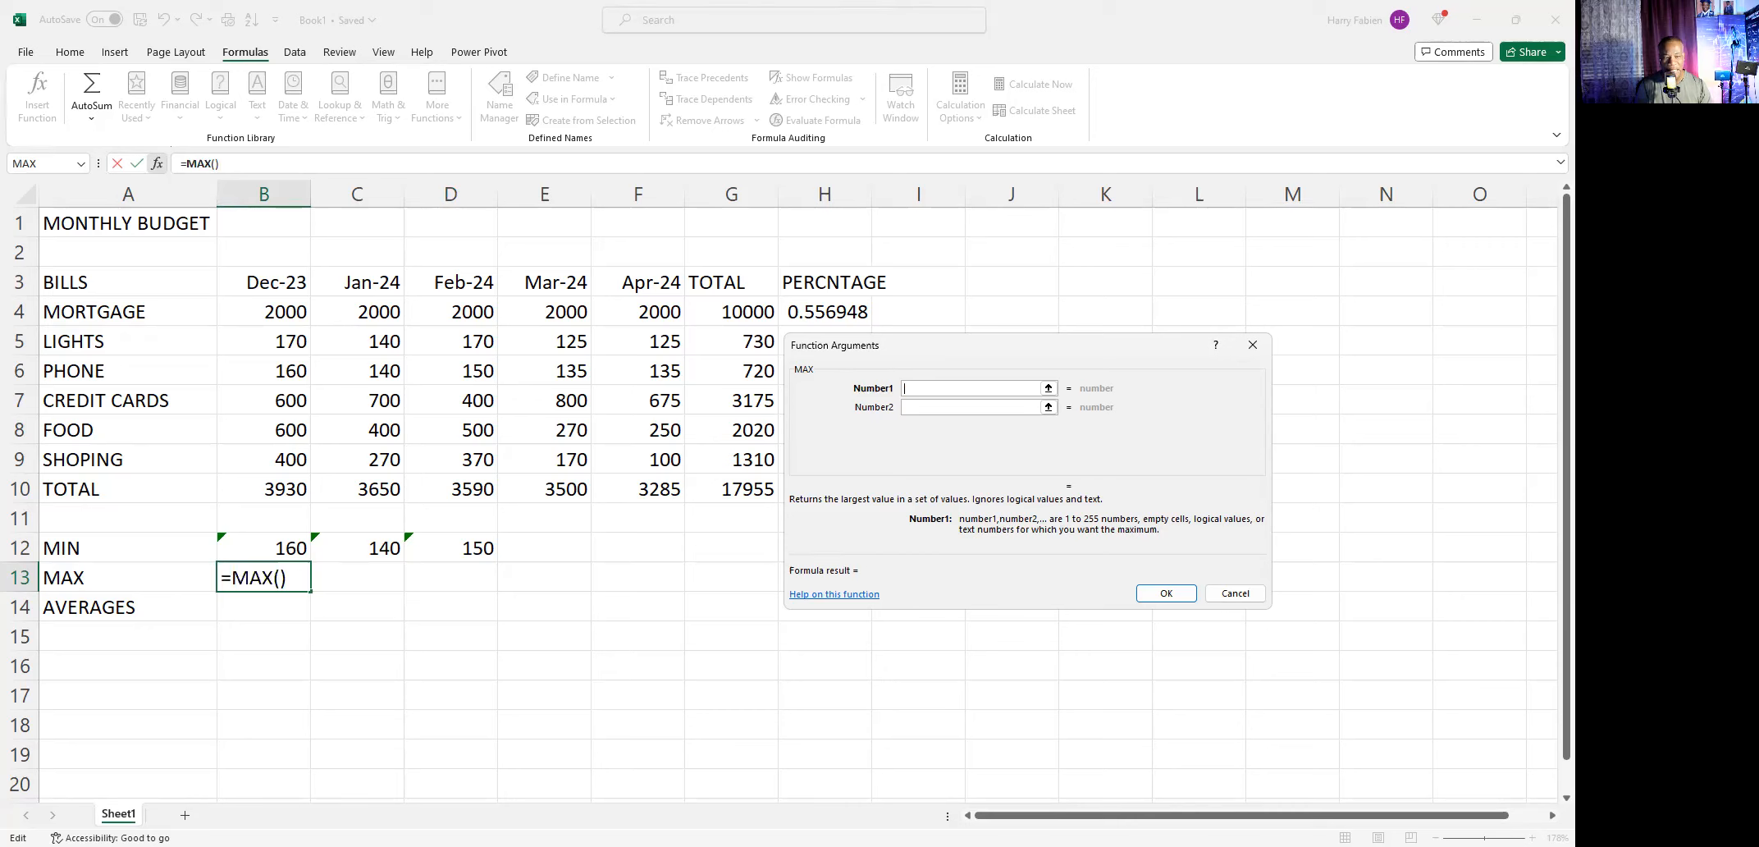
{"action": "left_click", "coordinate": [271, 311]}
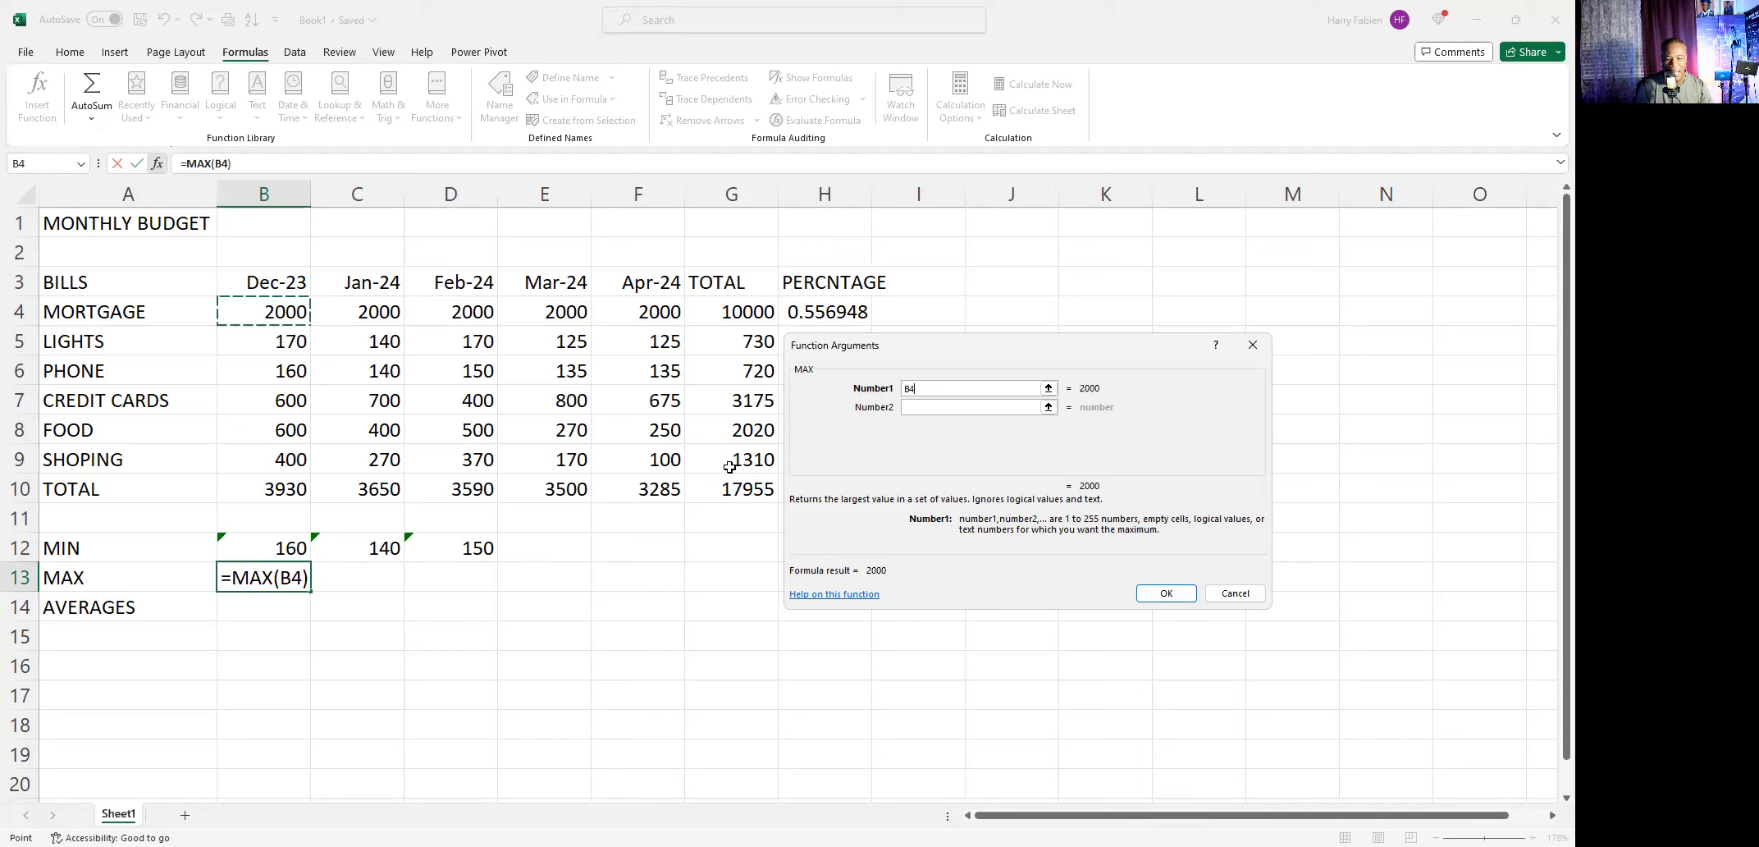
{"action": "left_click_drag", "start_coordinate": [271, 311], "coordinate": [271, 462]}
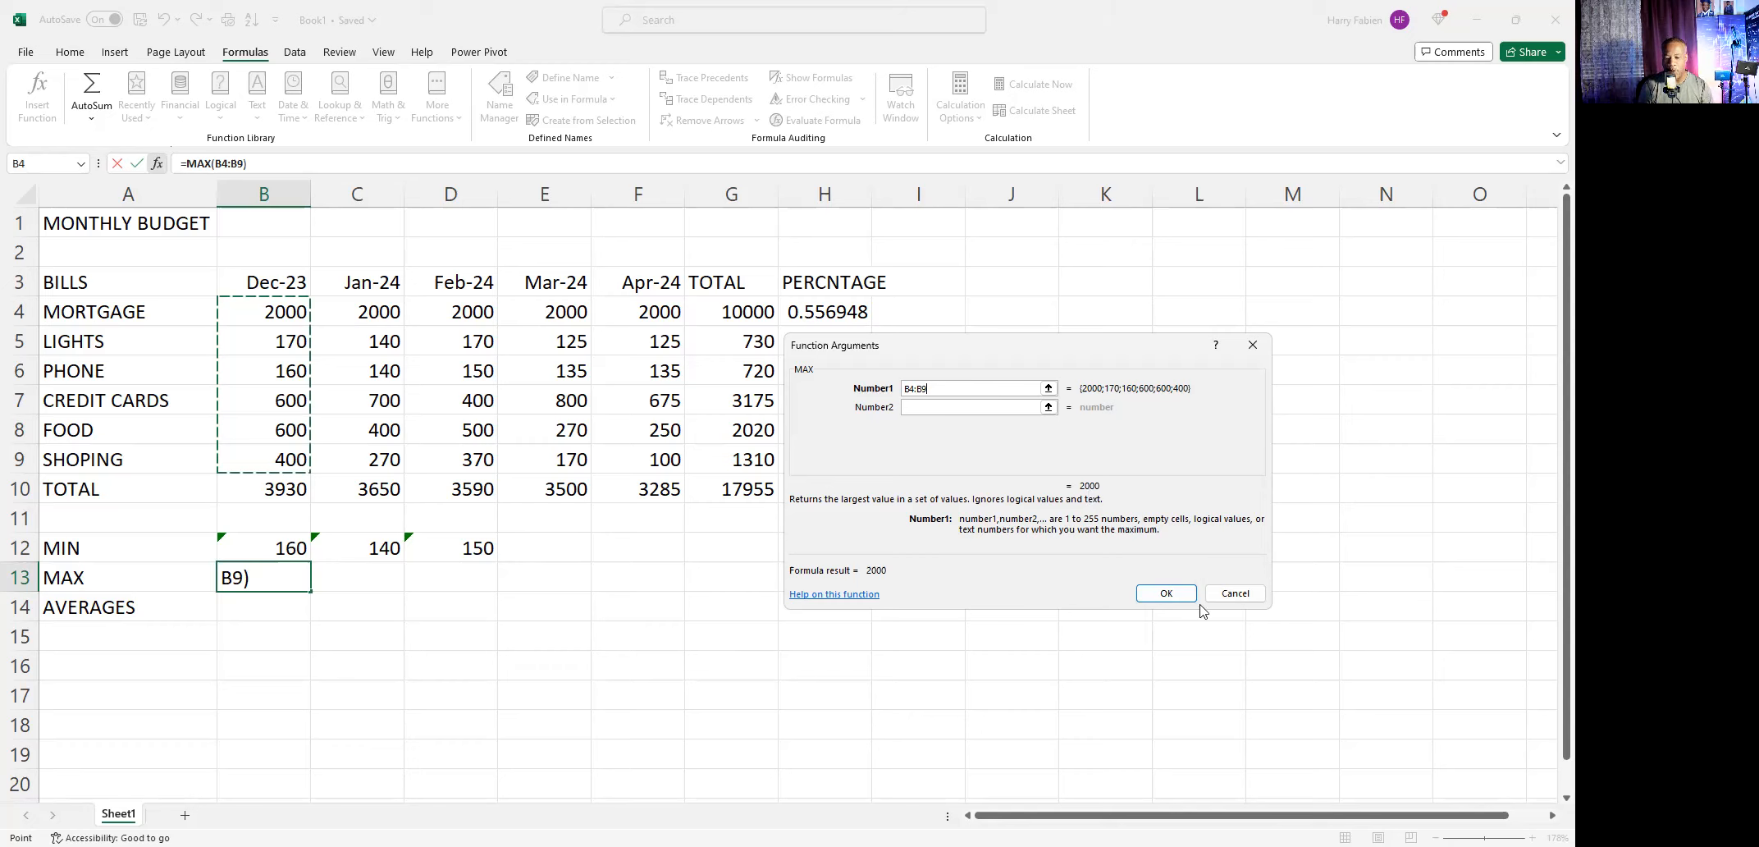
{"action": "left_click", "coordinate": [1164, 593]}
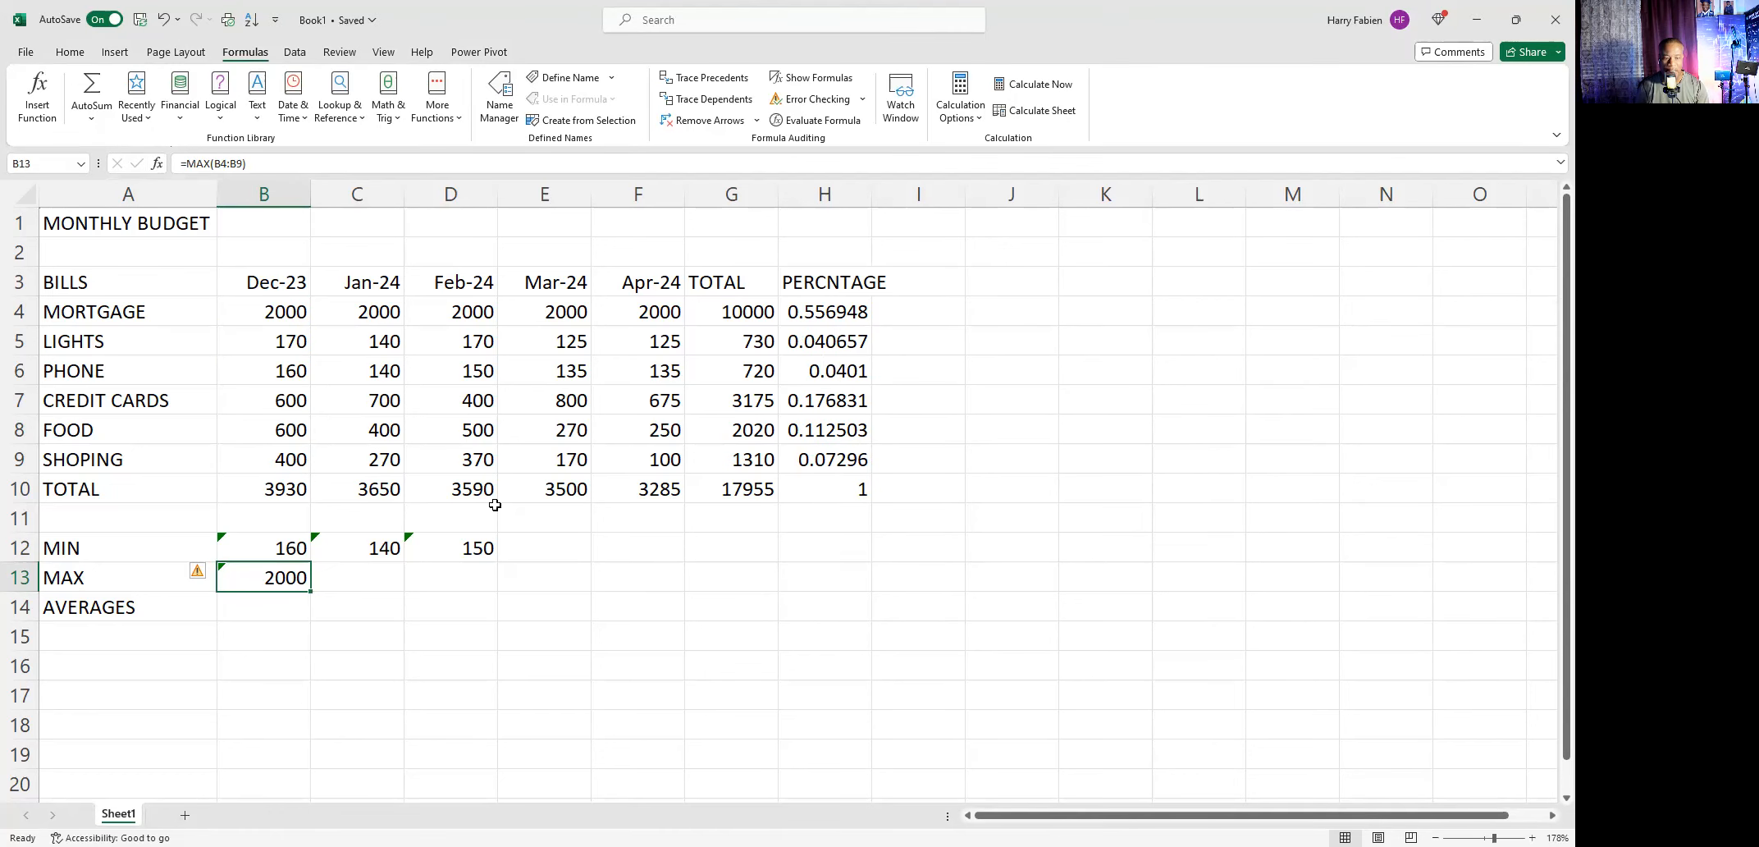
Step: Search for the MAX function and insert it in C13 over the Jan-24 bills, range C4:C9
{"action": "left_click", "coordinate": [379, 571]}
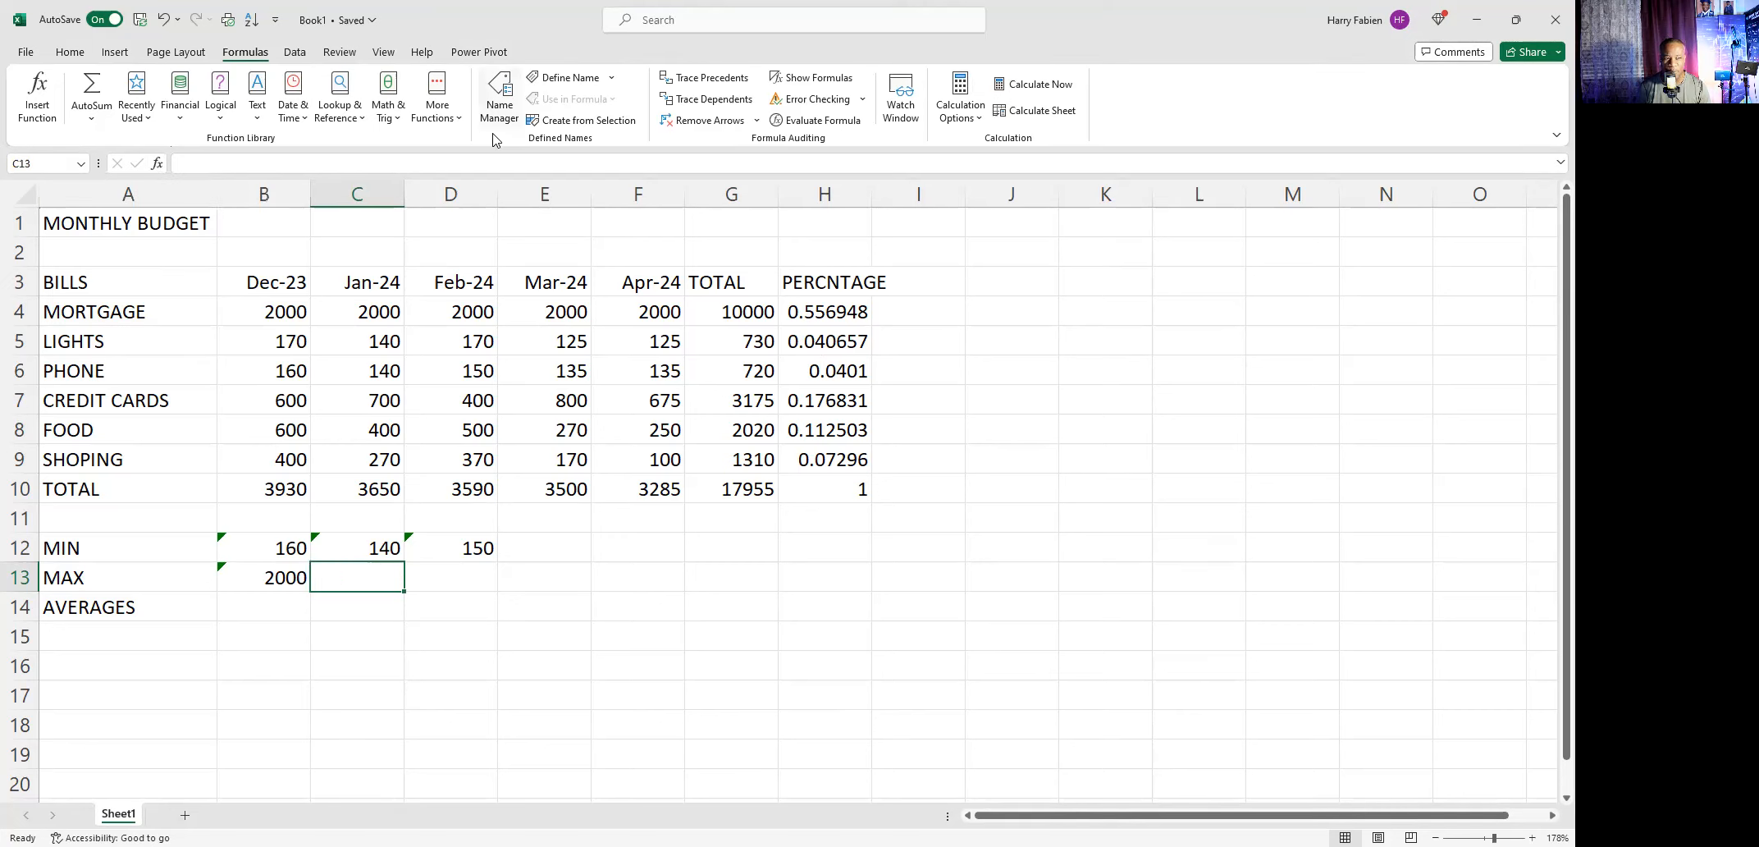
{"action": "left_click", "coordinate": [158, 164]}
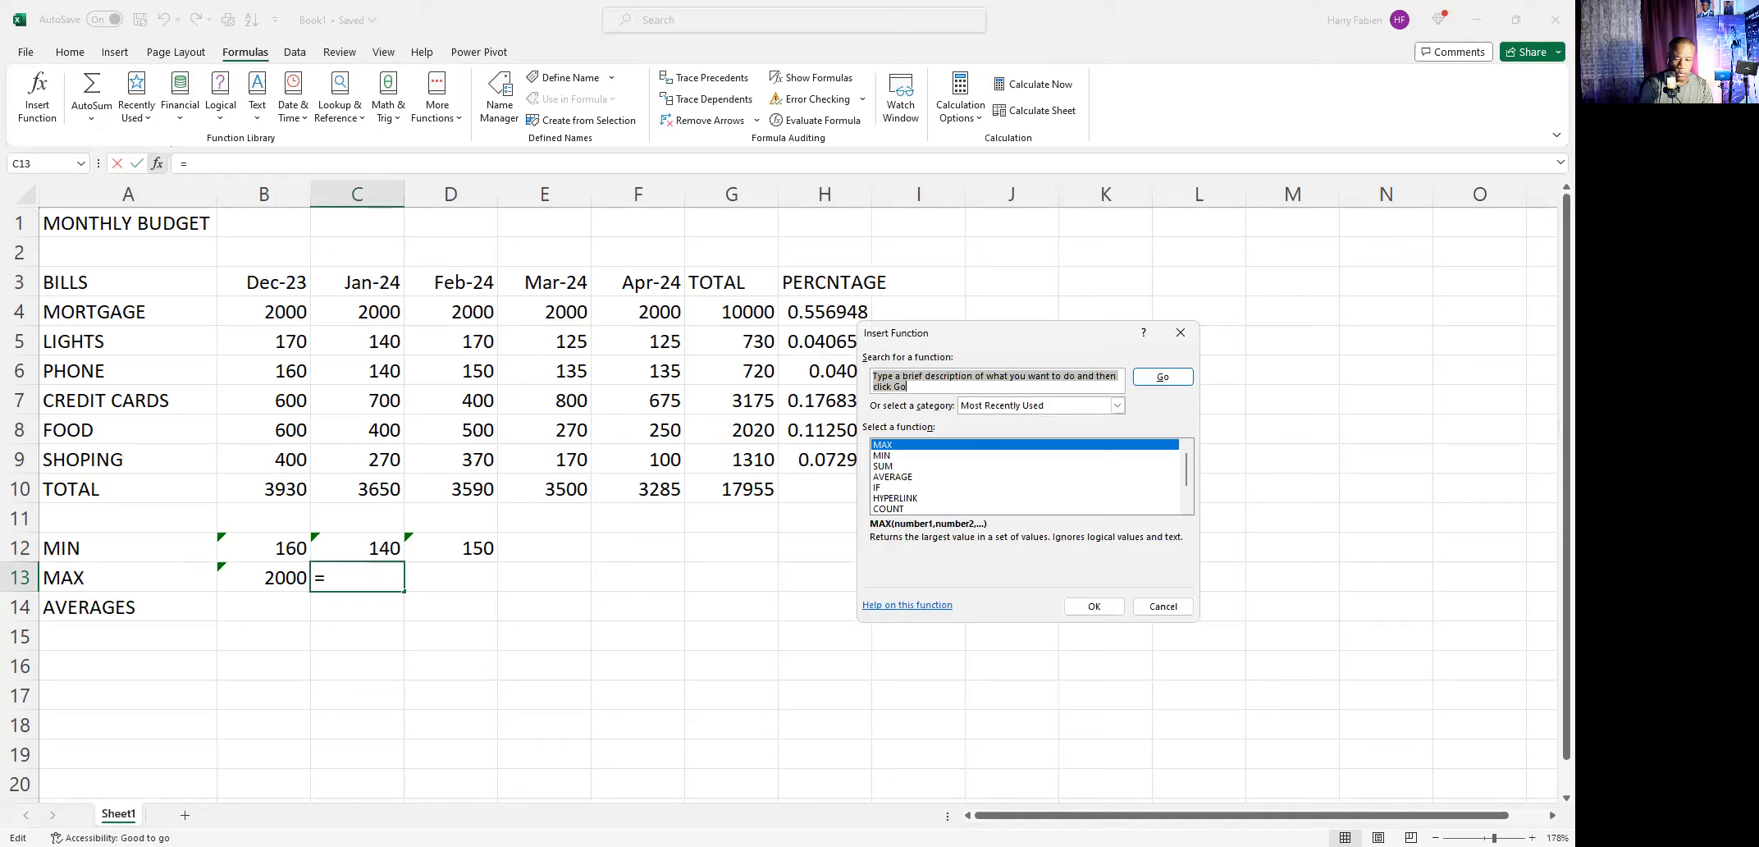
{"action": "type", "text": "MAX"}
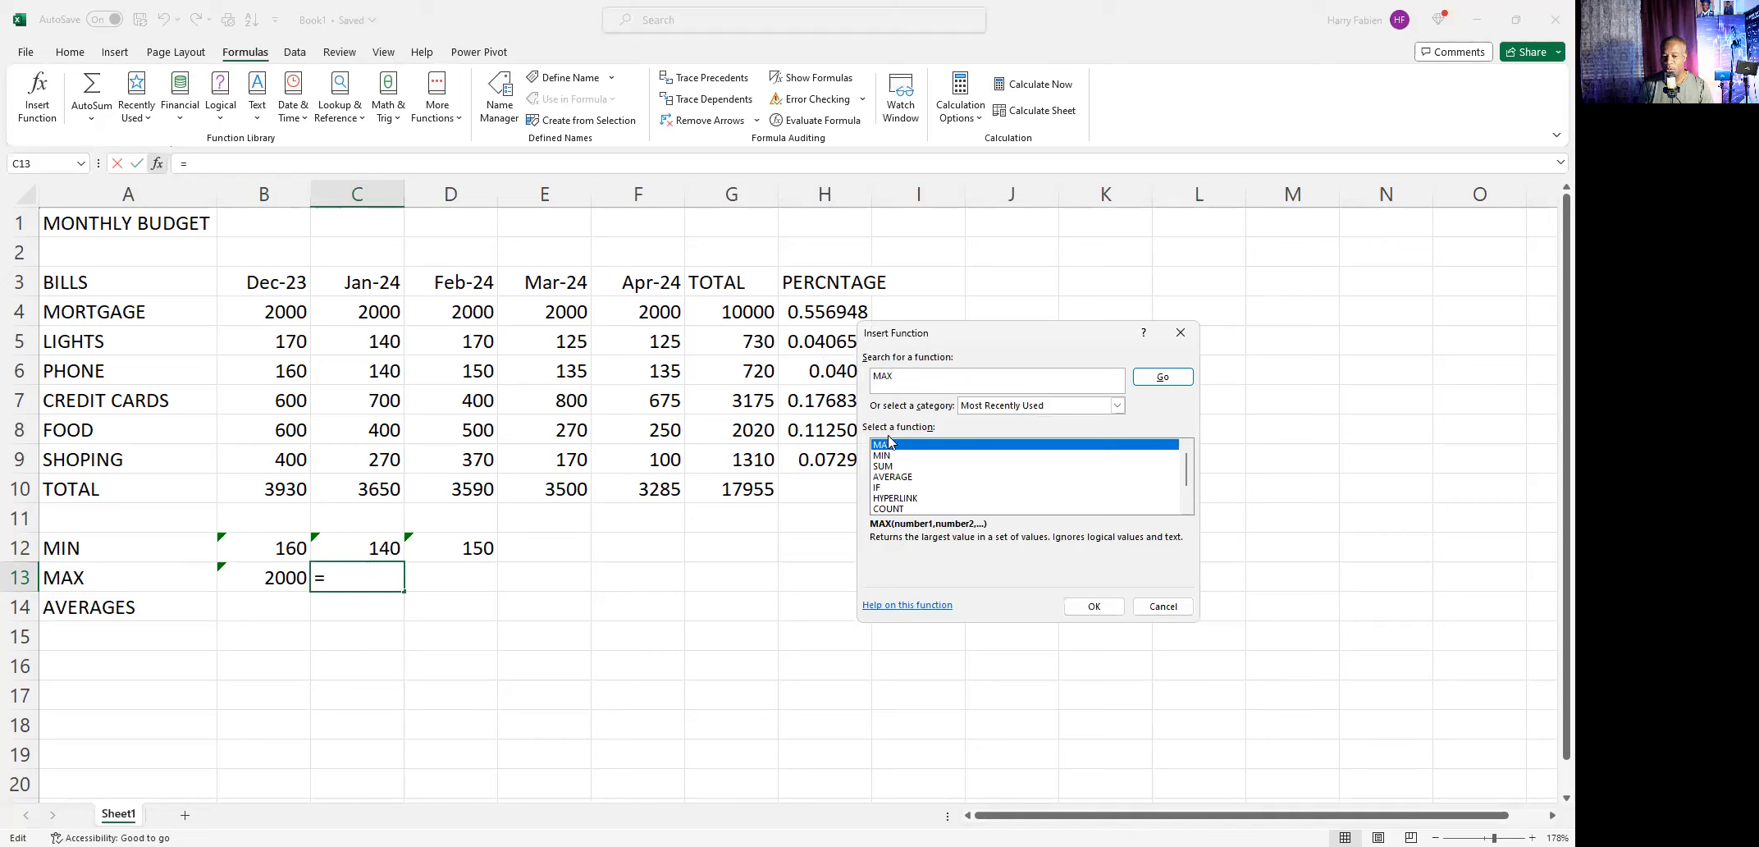
{"action": "left_click", "coordinate": [1181, 384]}
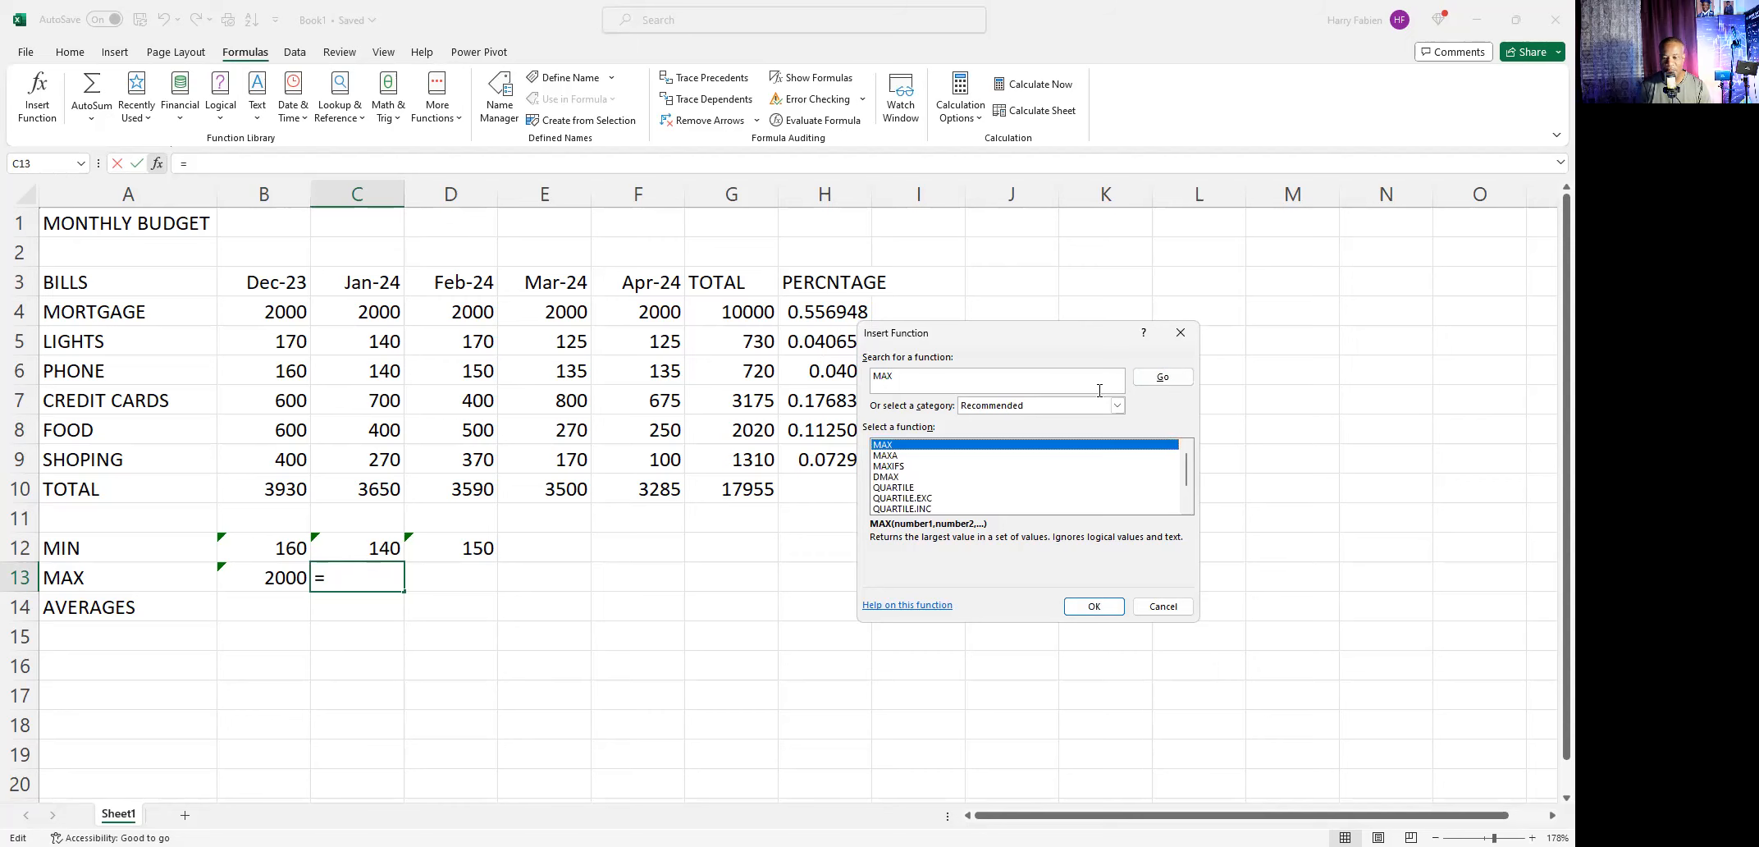
{"action": "left_click", "coordinate": [1103, 604]}
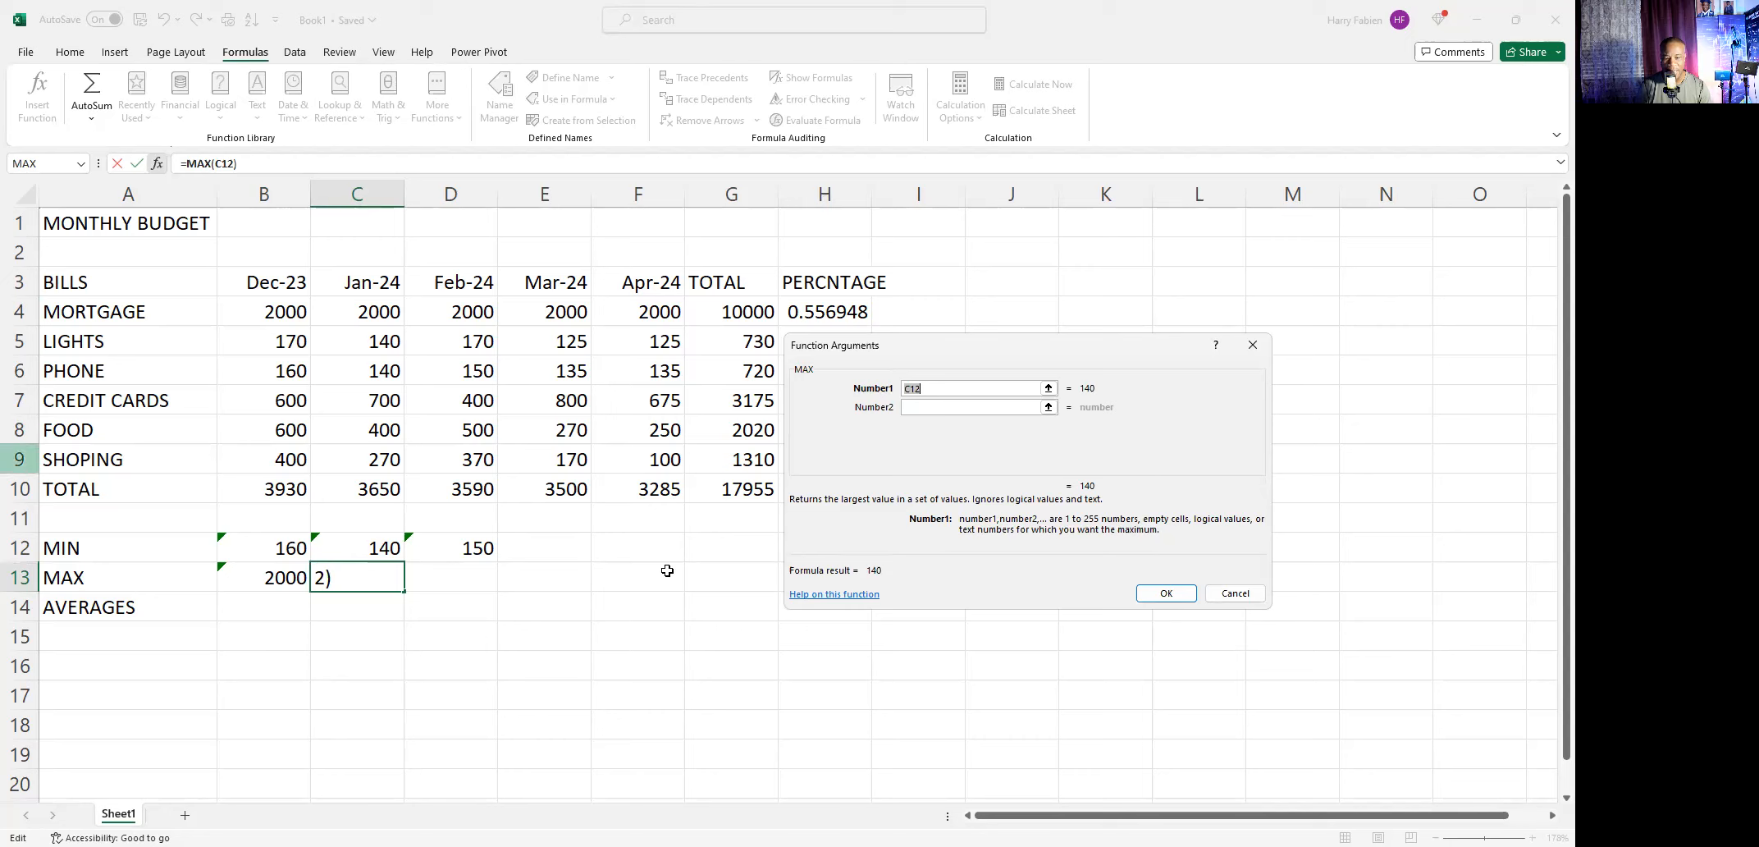
{"action": "key", "text": "BackSpace"}
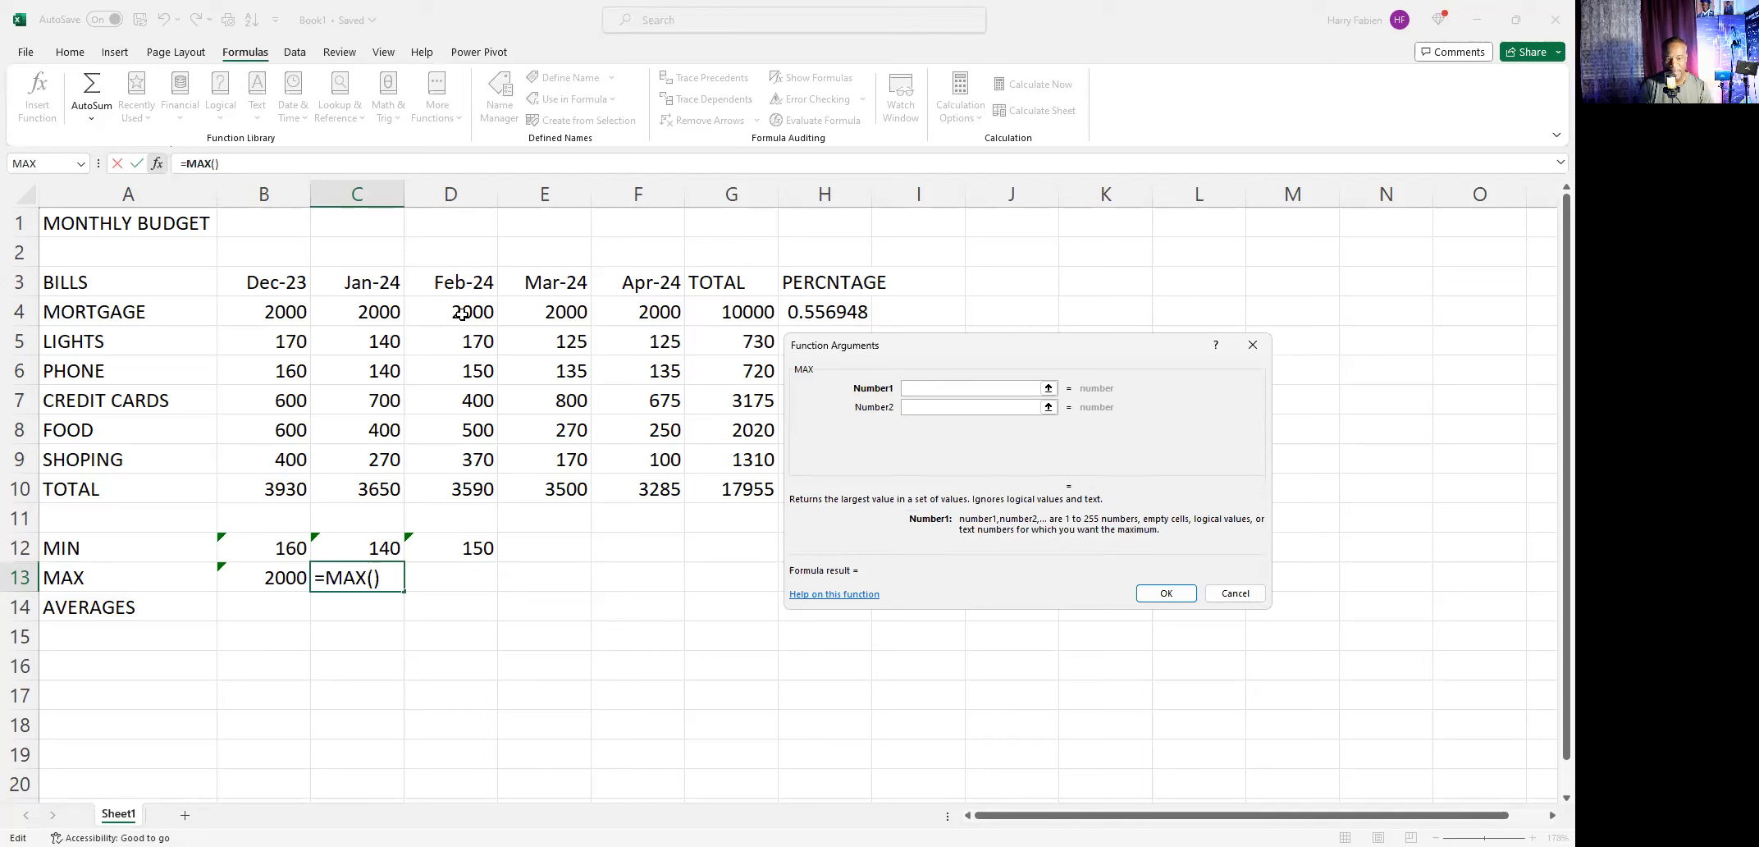
{"action": "left_click", "coordinate": [365, 310]}
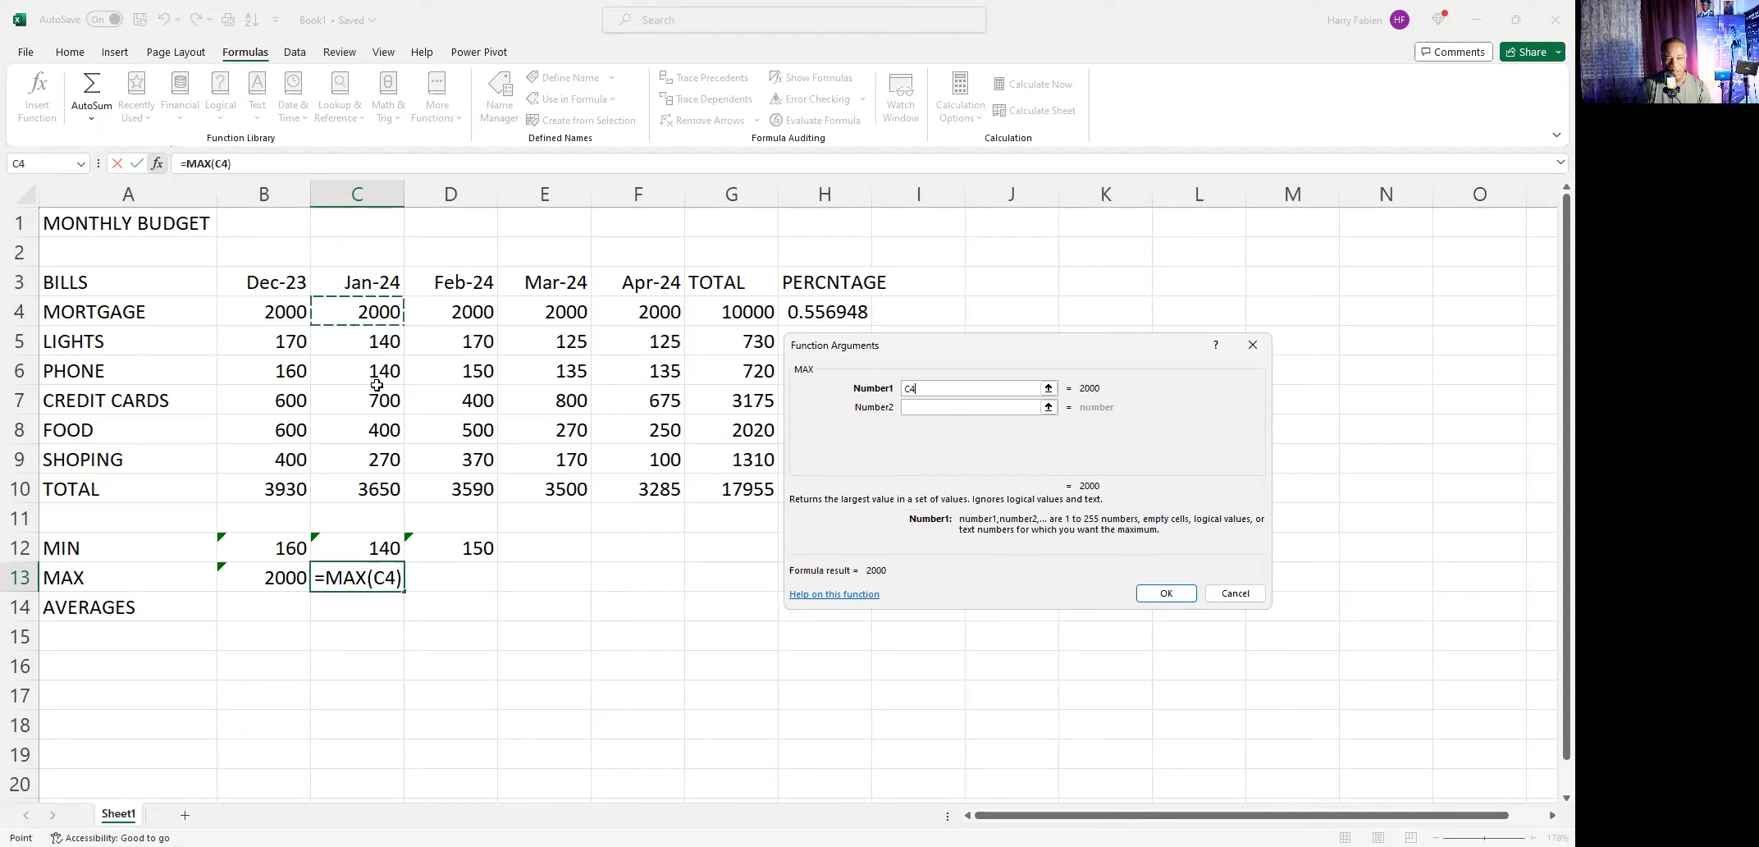
{"action": "left_click", "coordinate": [374, 460], "text": "shift"}
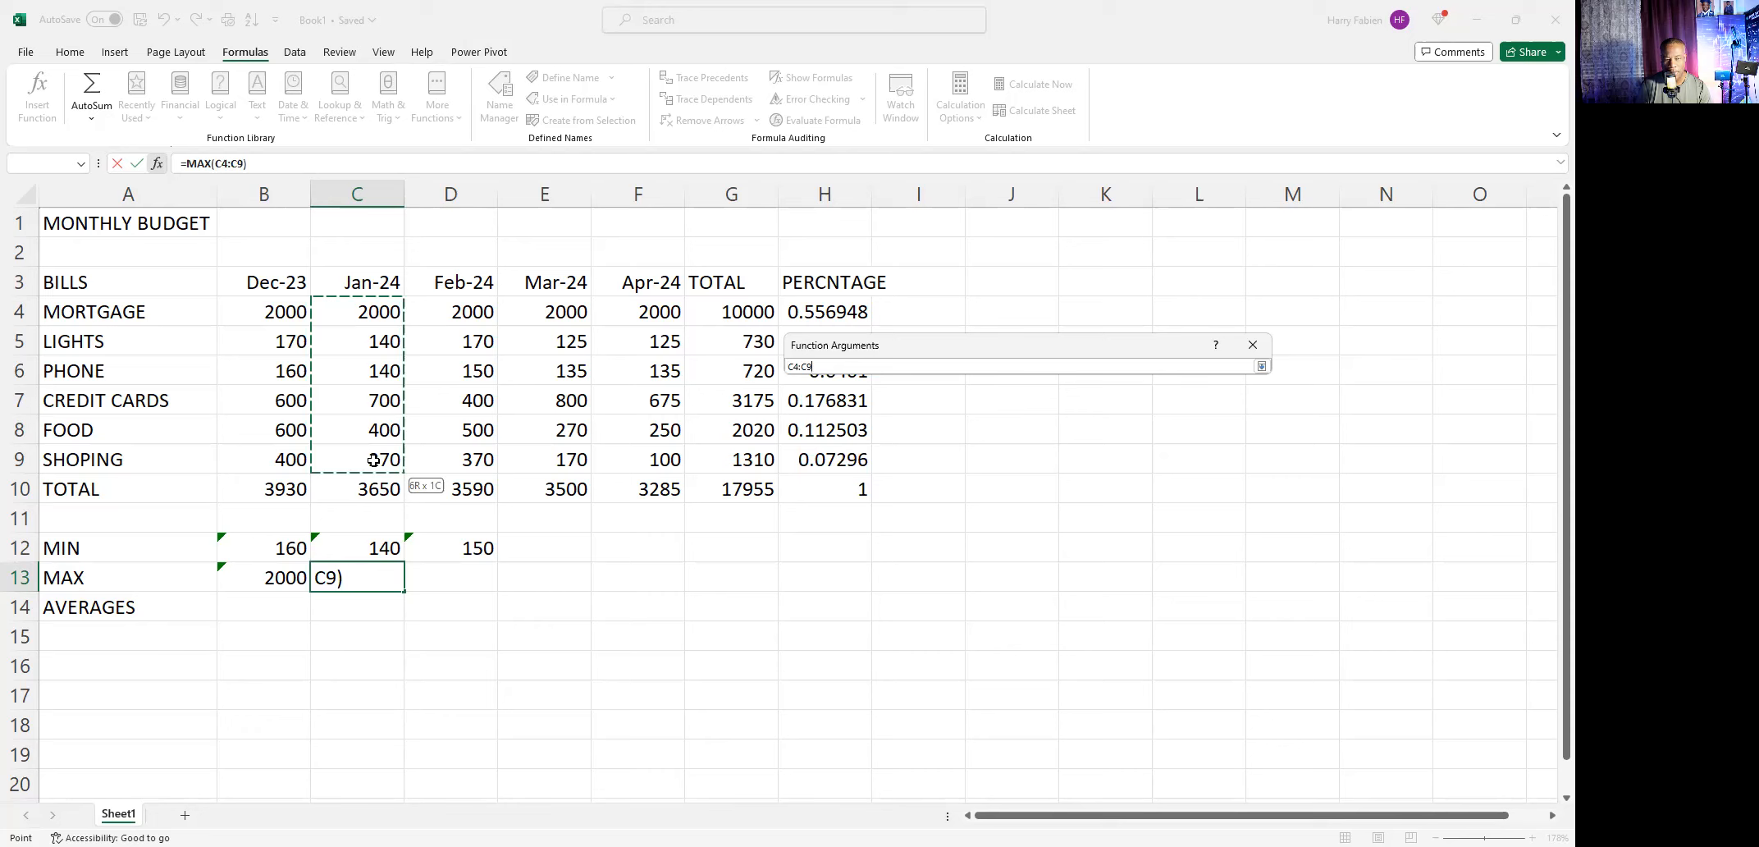
{"action": "left_click_drag", "start_coordinate": [373, 460], "coordinate": [374, 460]}
{"action": "left_click", "coordinate": [918, 406]}
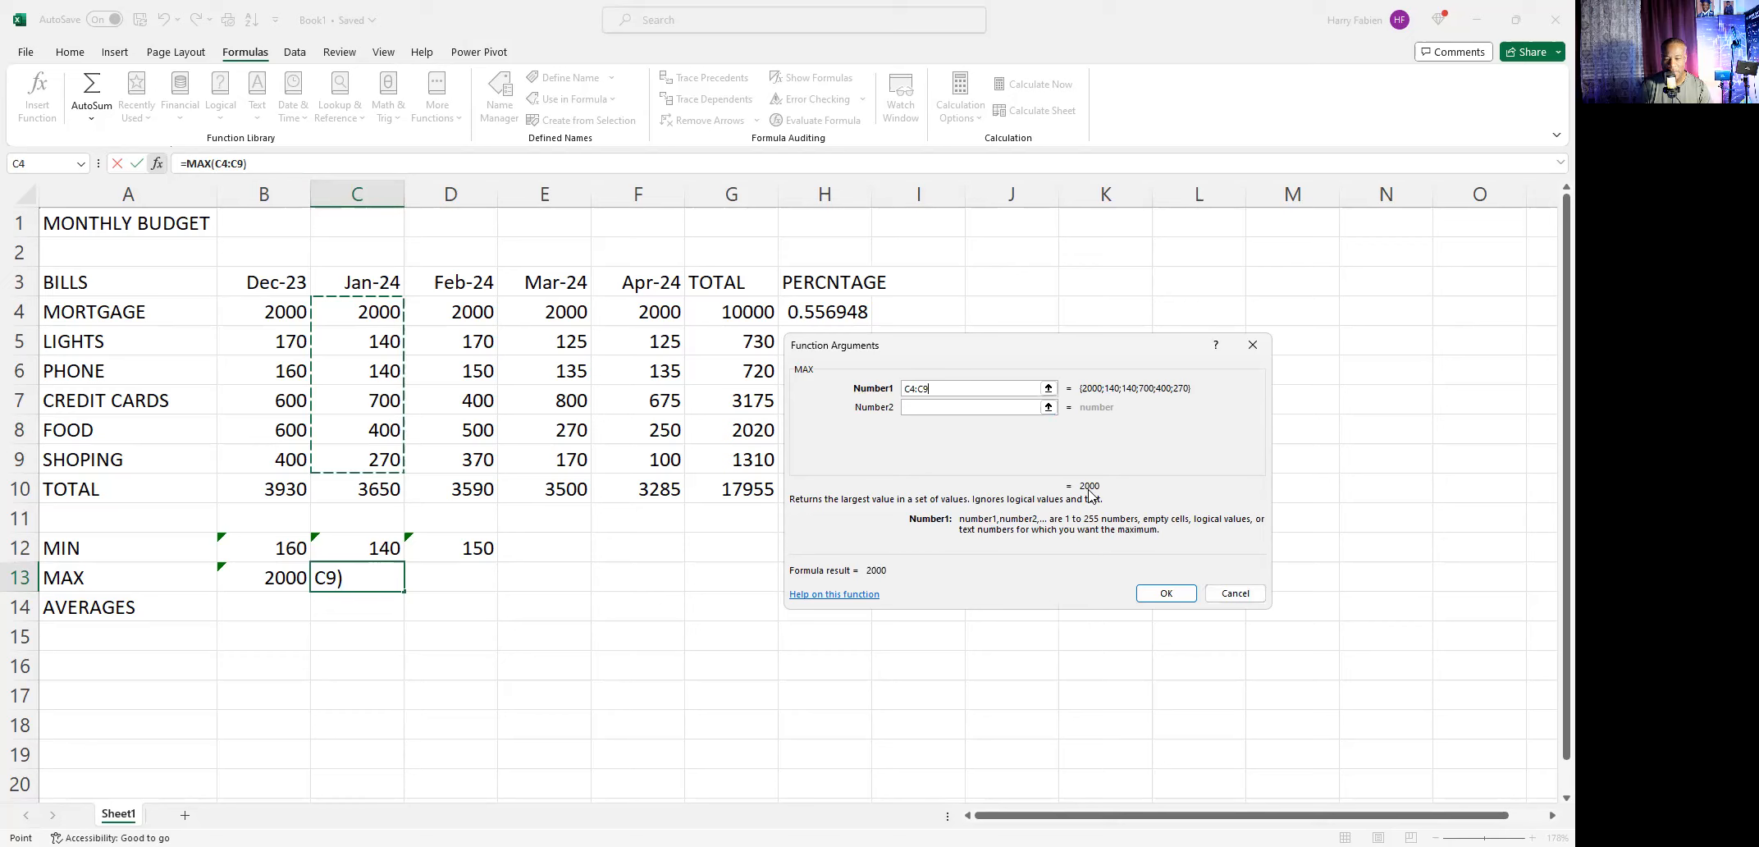
{"action": "left_click", "coordinate": [1158, 590]}
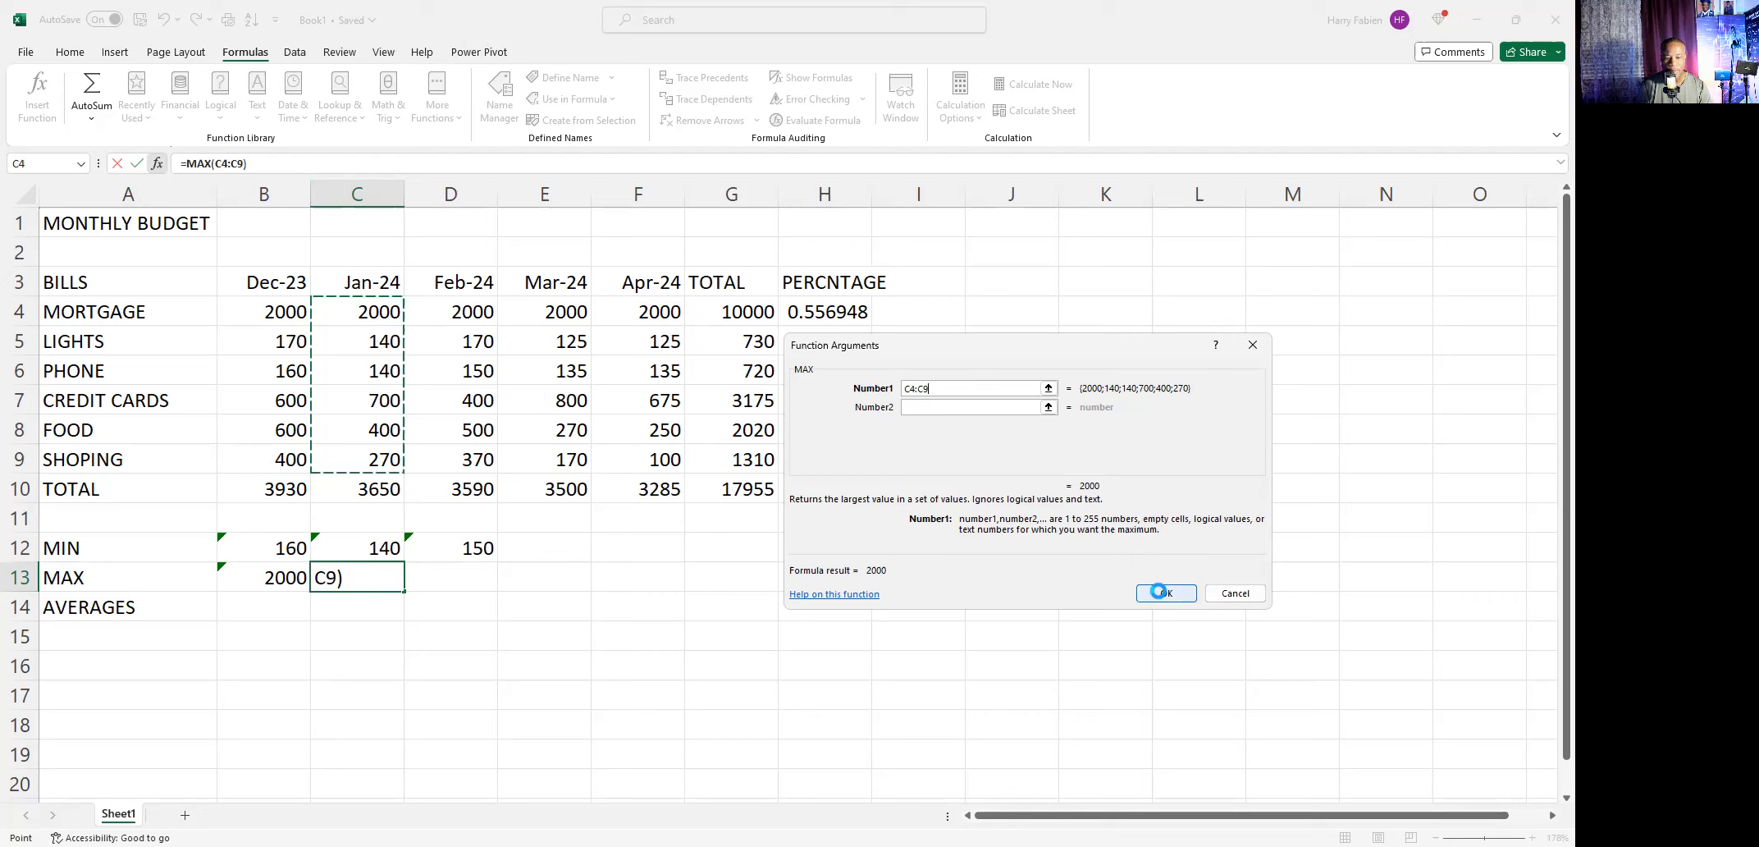